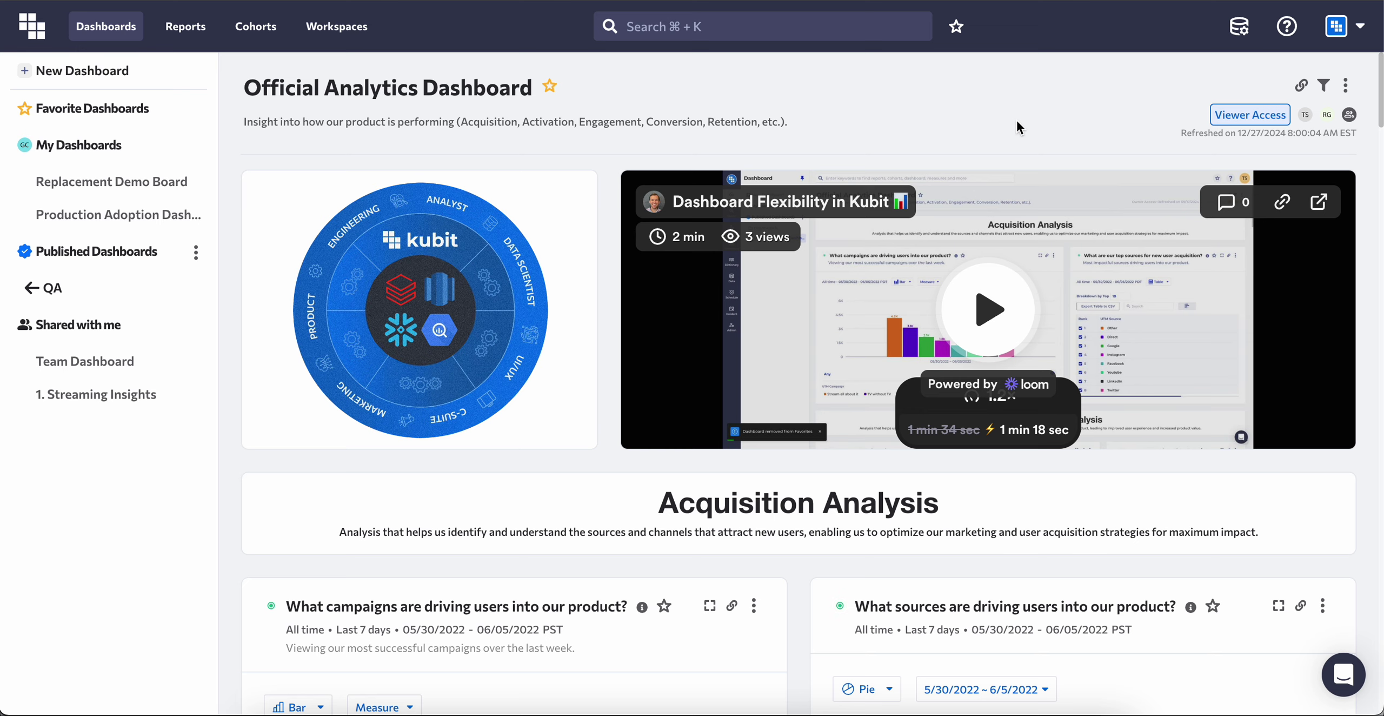
Step: Create a new dashboard and name it Analytics
left_click(81, 84)
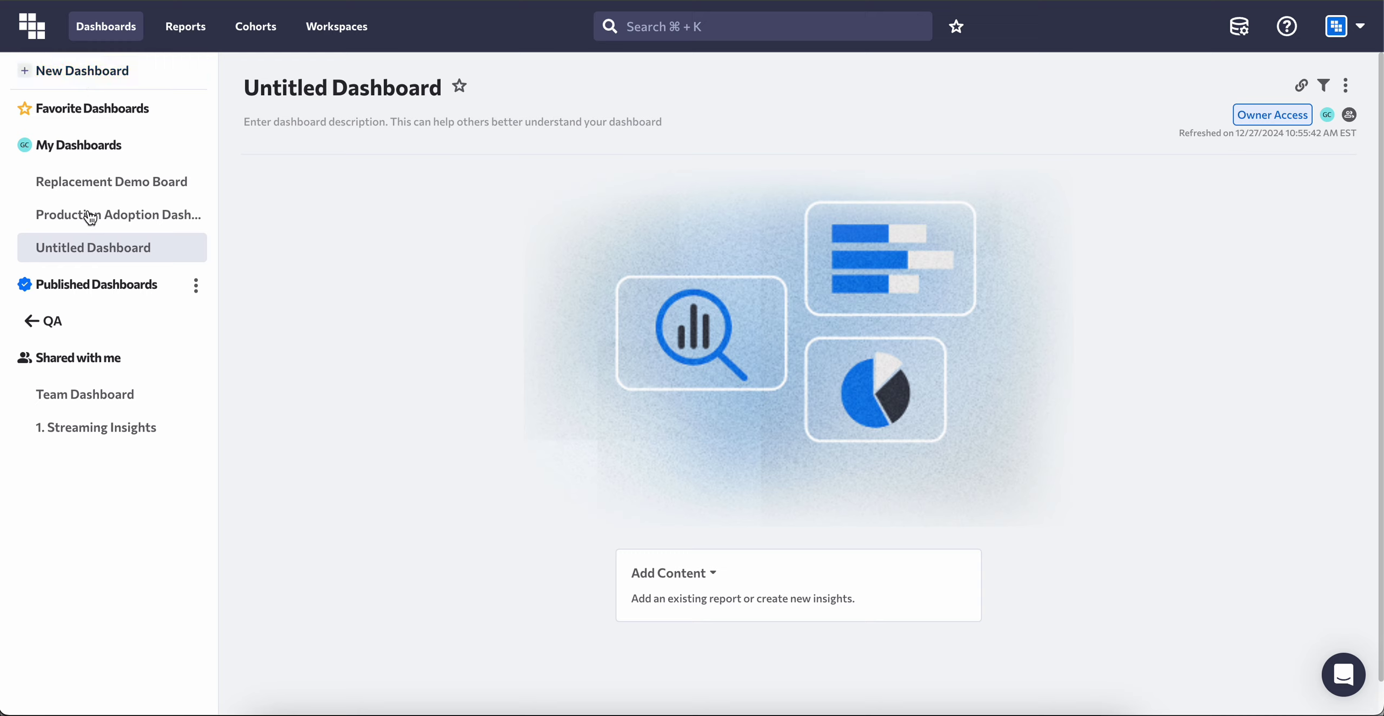
left_click(388, 81)
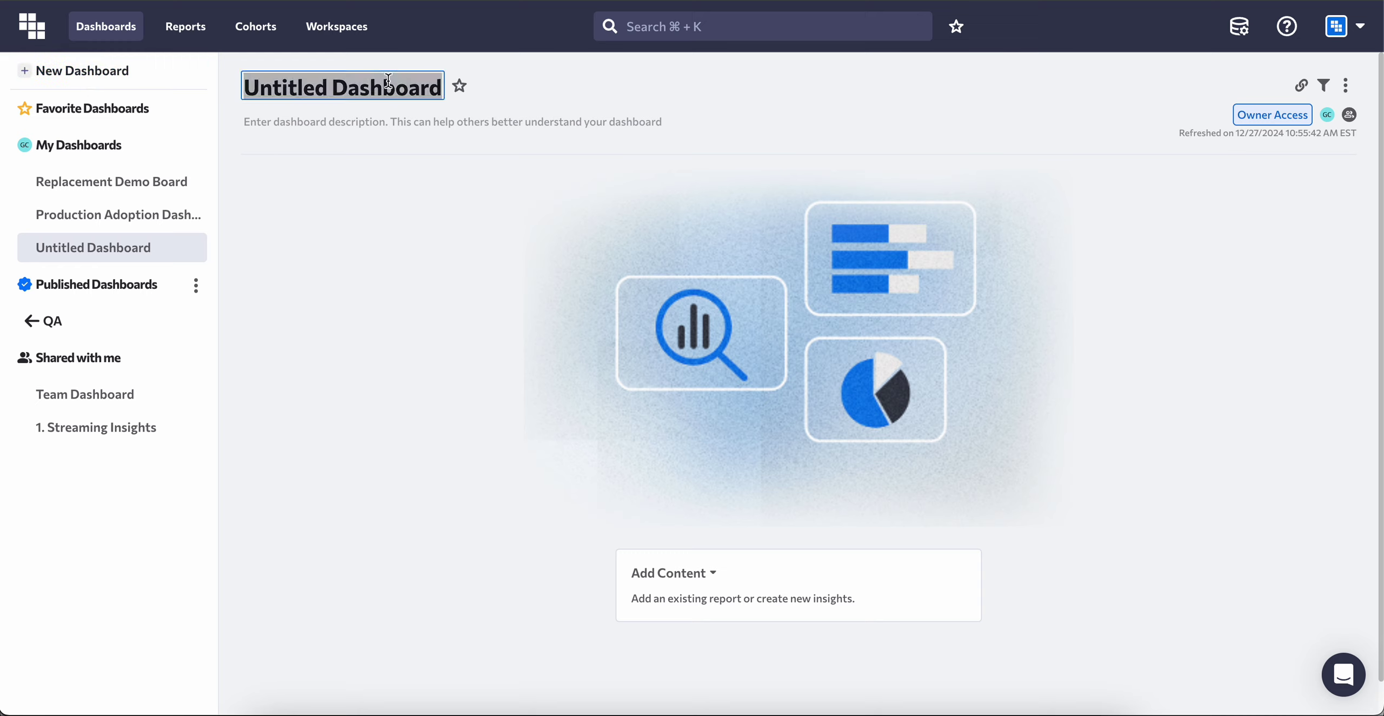
type("Anal")
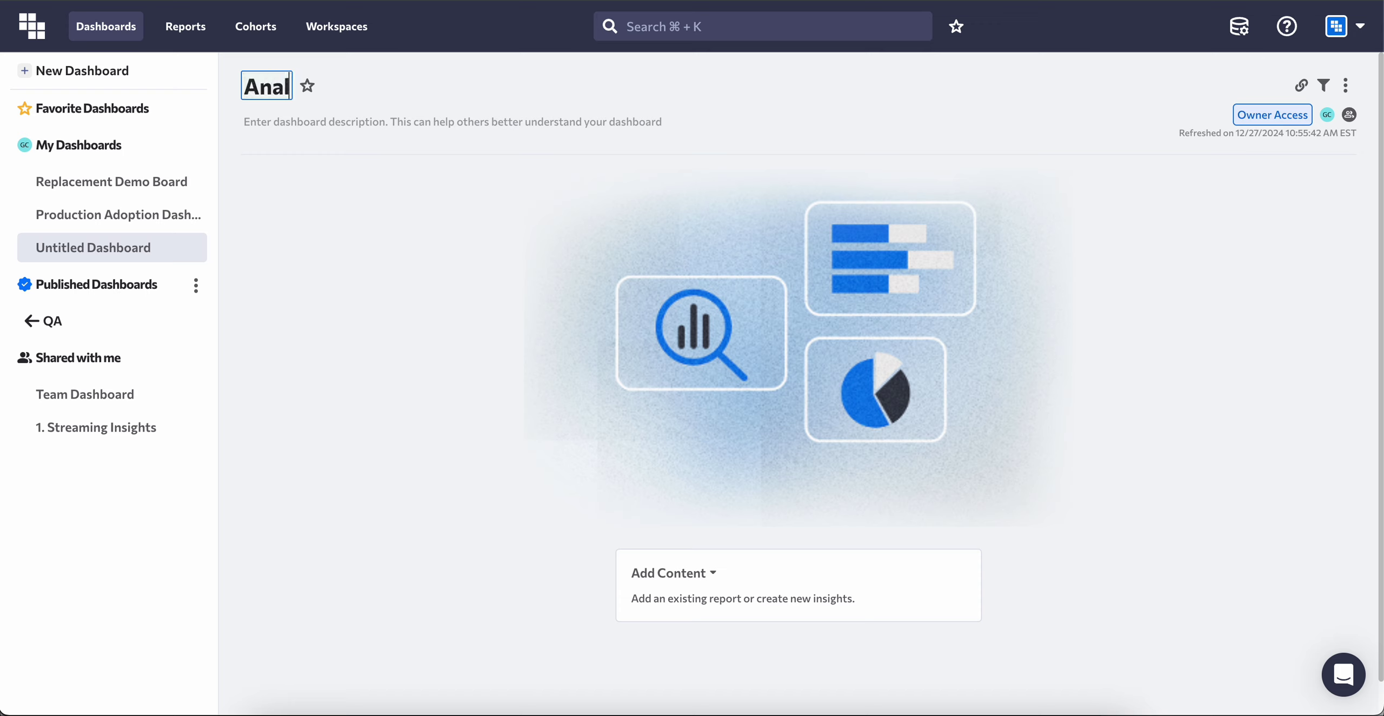
type("ytics")
left_click(433, 319)
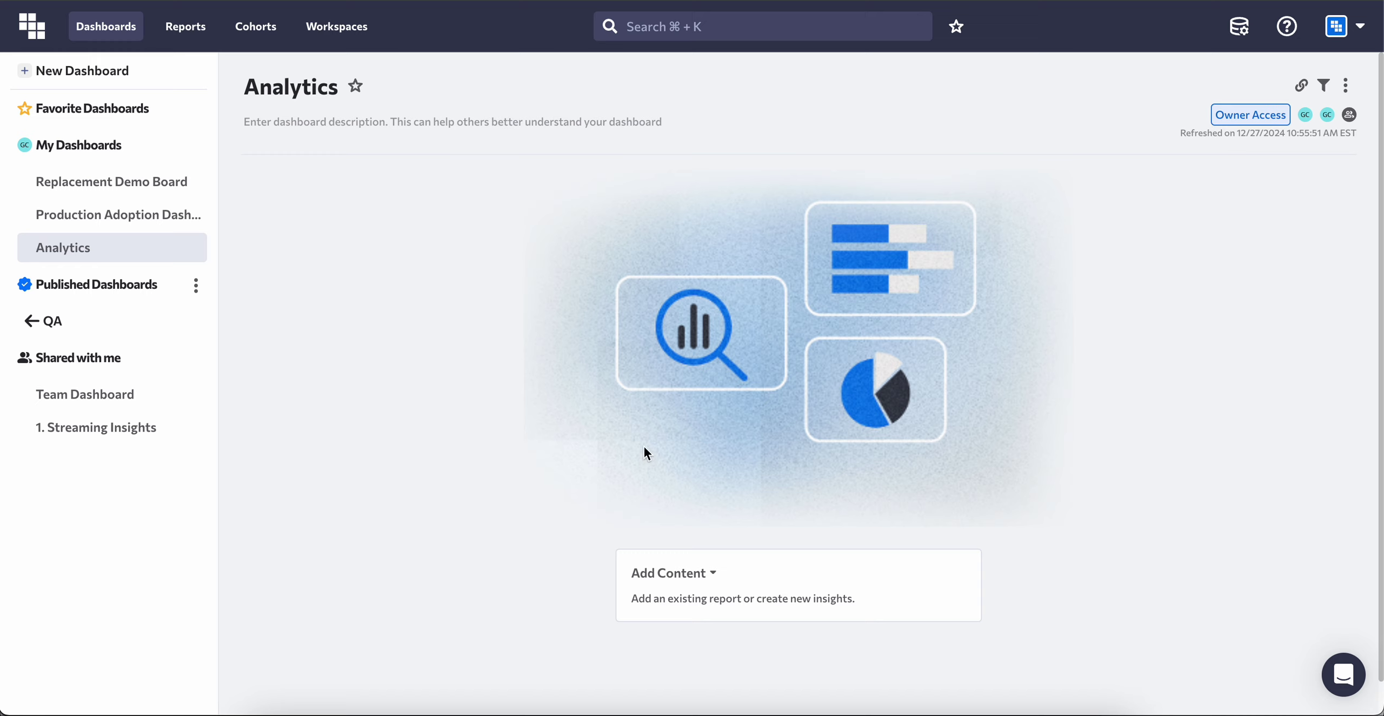
Step: Add the existing report "D: Stream Completed & Stream Completed by Country" to the Analytics dashboard
left_click(699, 578)
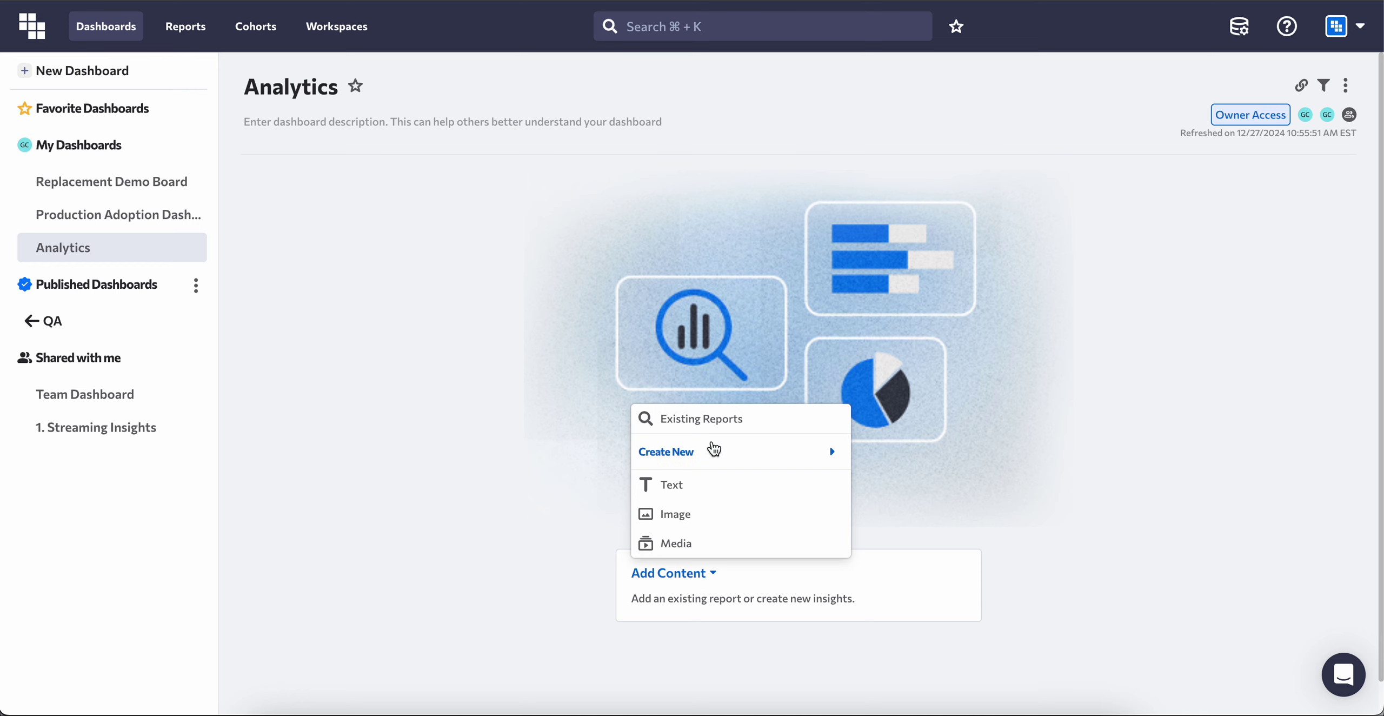
left_click(710, 420)
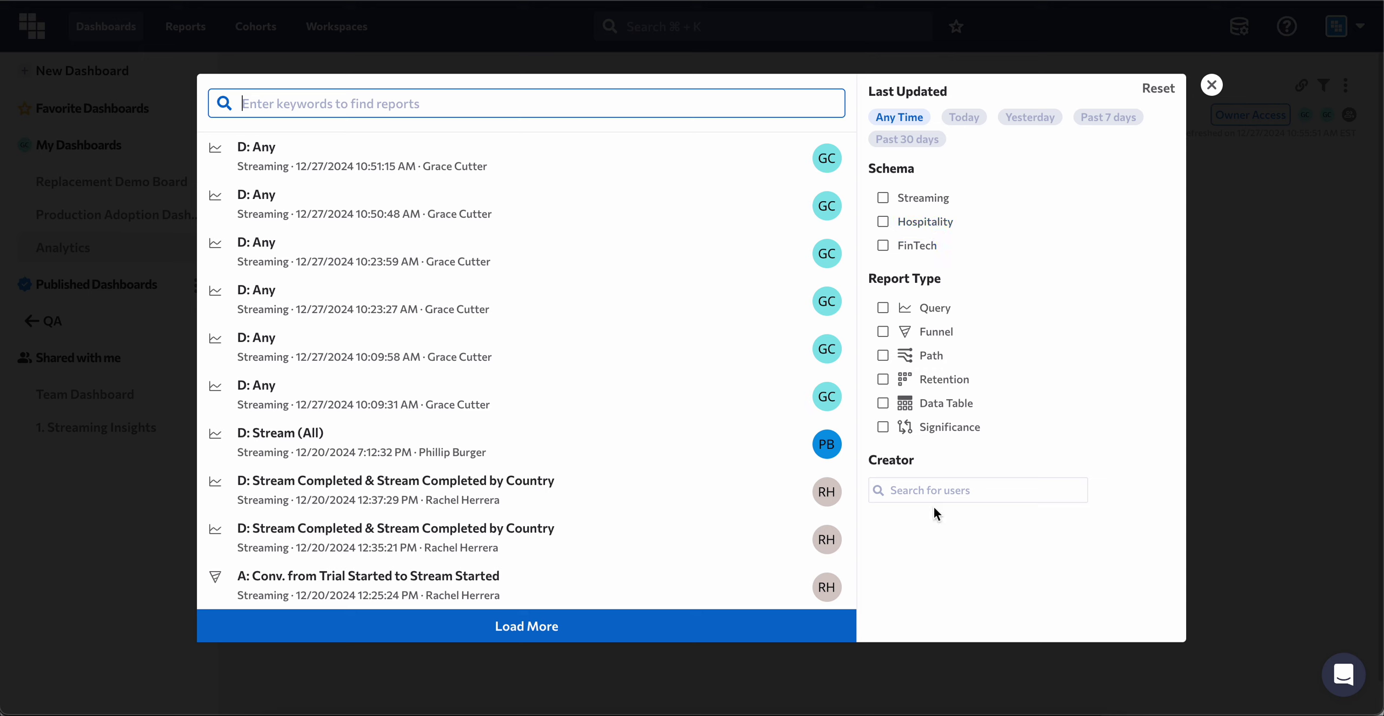
left_click(755, 491)
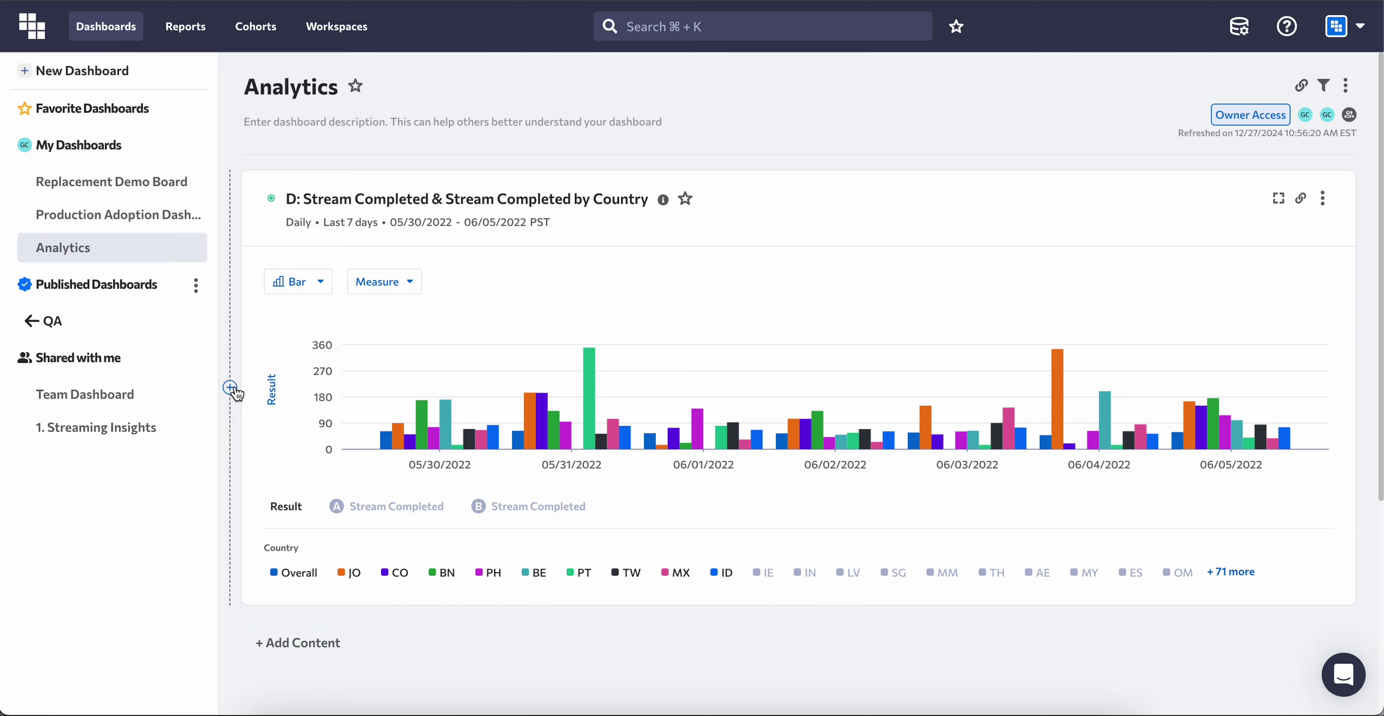
Step: Create a new Query report from the dashboard that measures Count Events for the Any event, and execute it
left_click(231, 387)
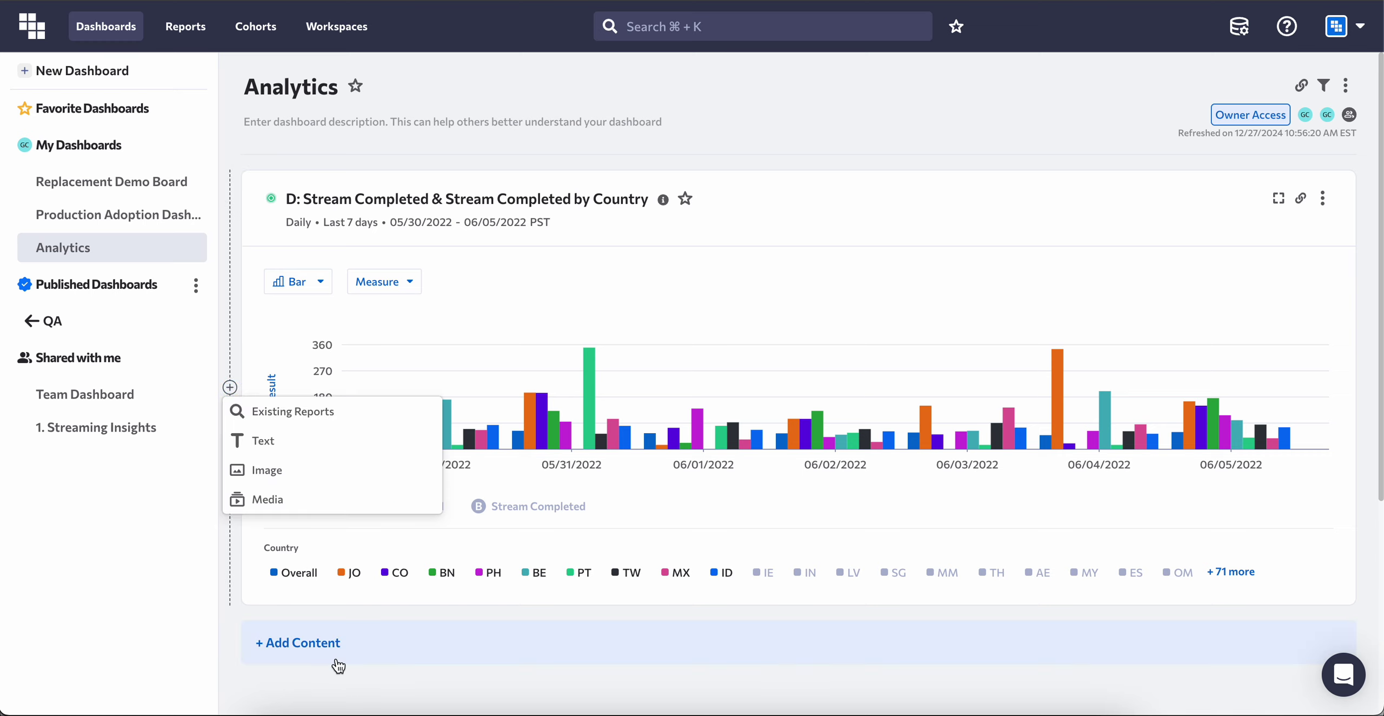
left_click(319, 646)
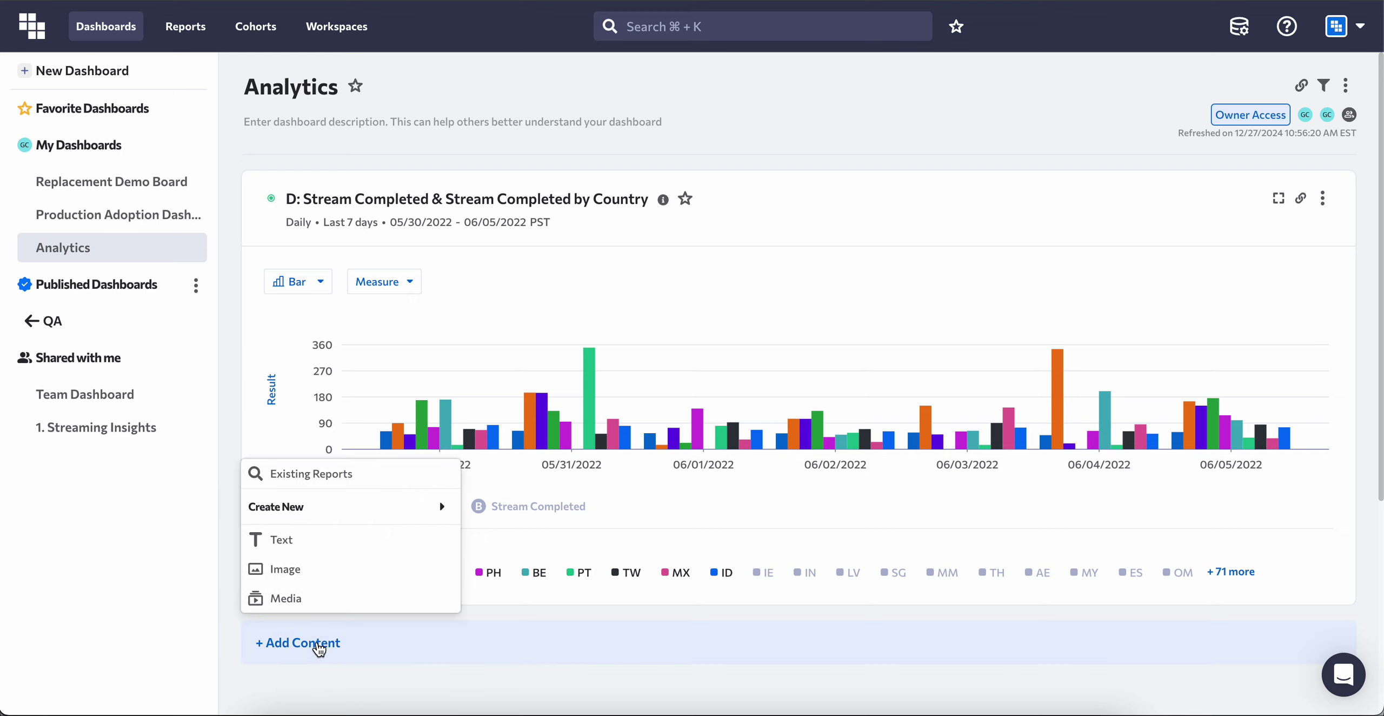
left_click(378, 507)
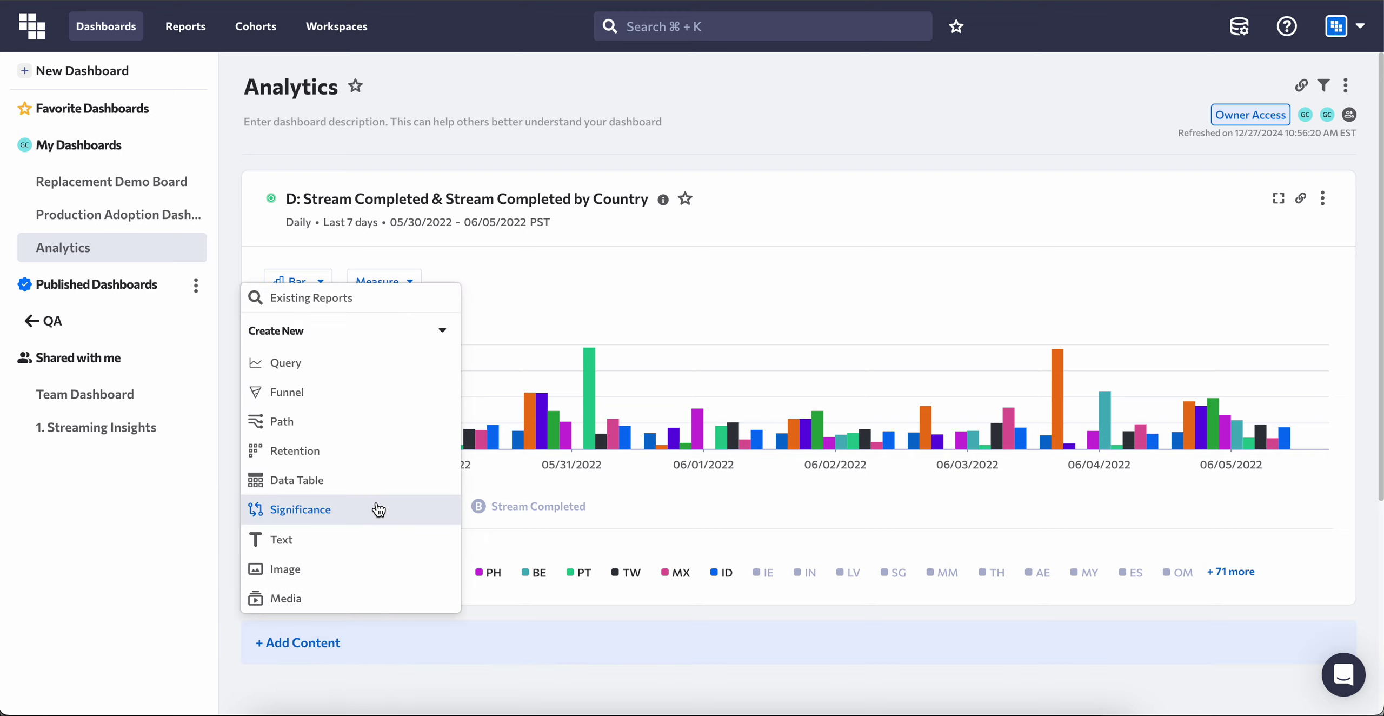
left_click(344, 362)
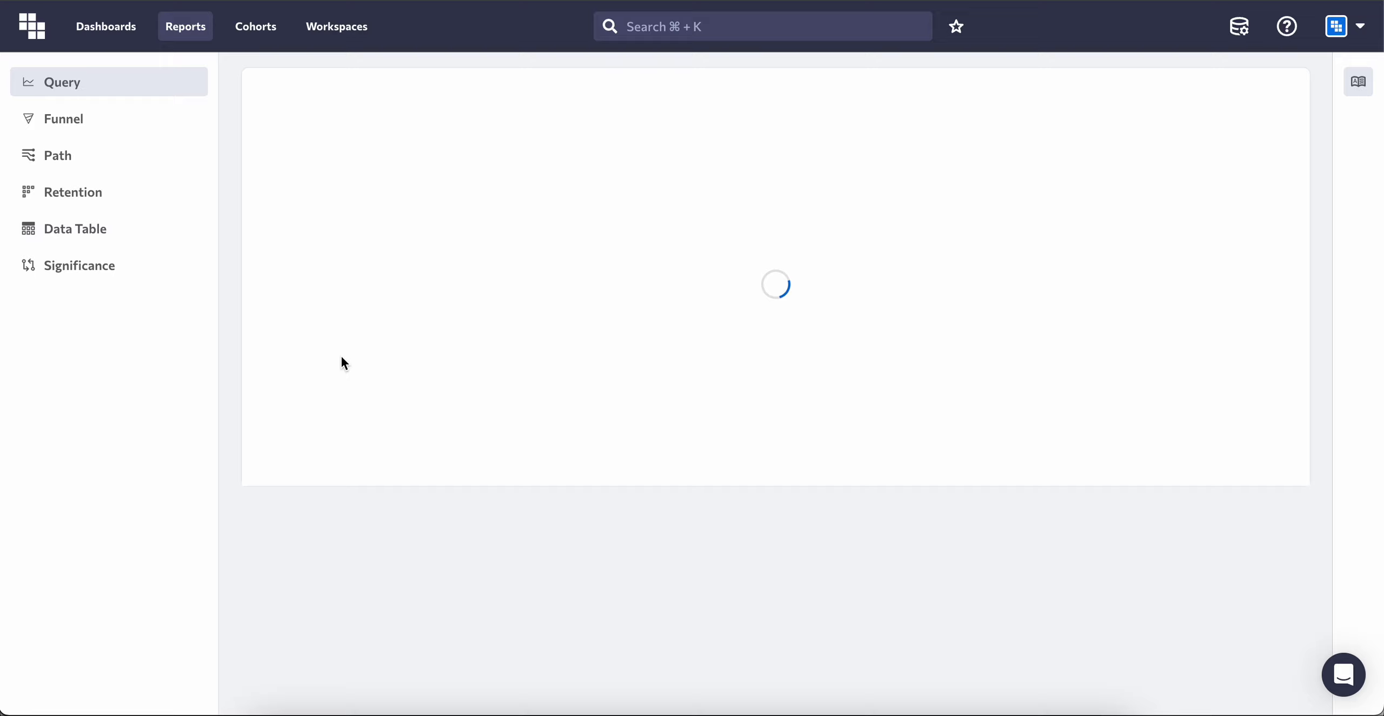
left_click(458, 221)
left_click(458, 252)
left_click(658, 222)
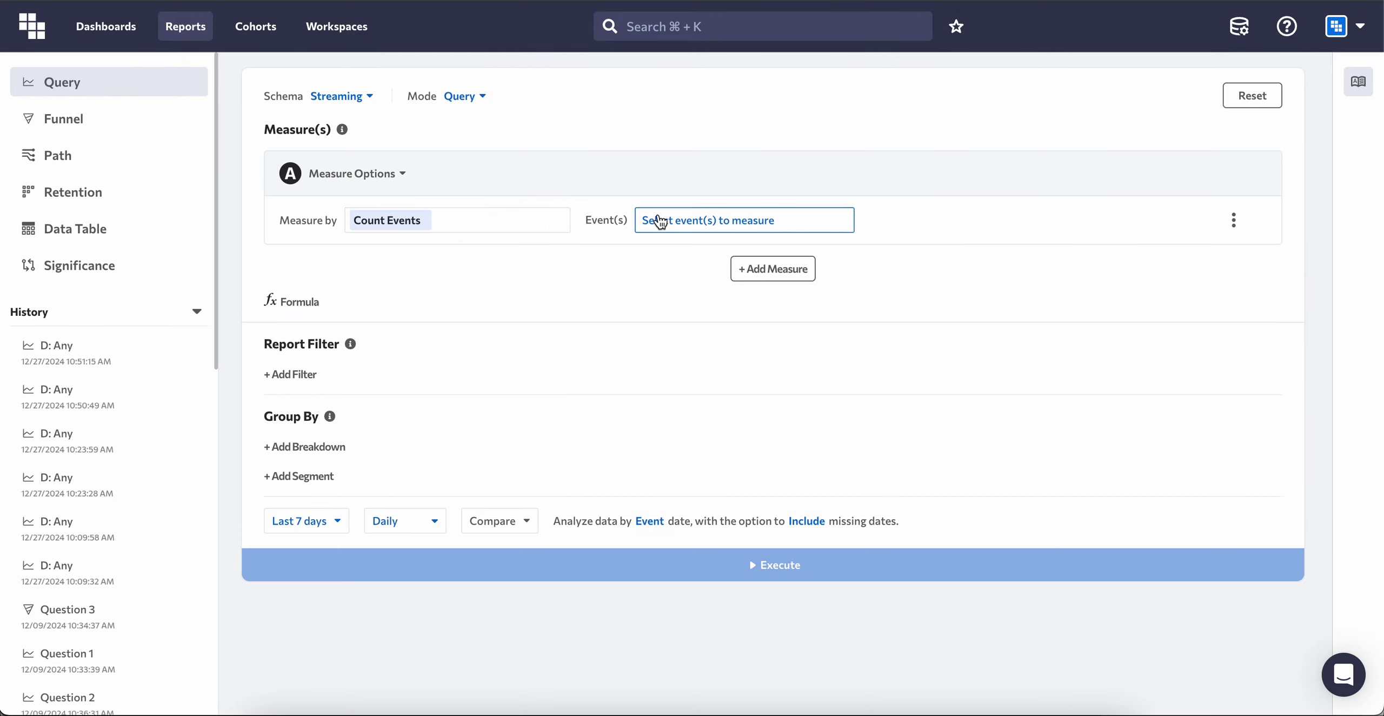
left_click(686, 247)
left_click(590, 568)
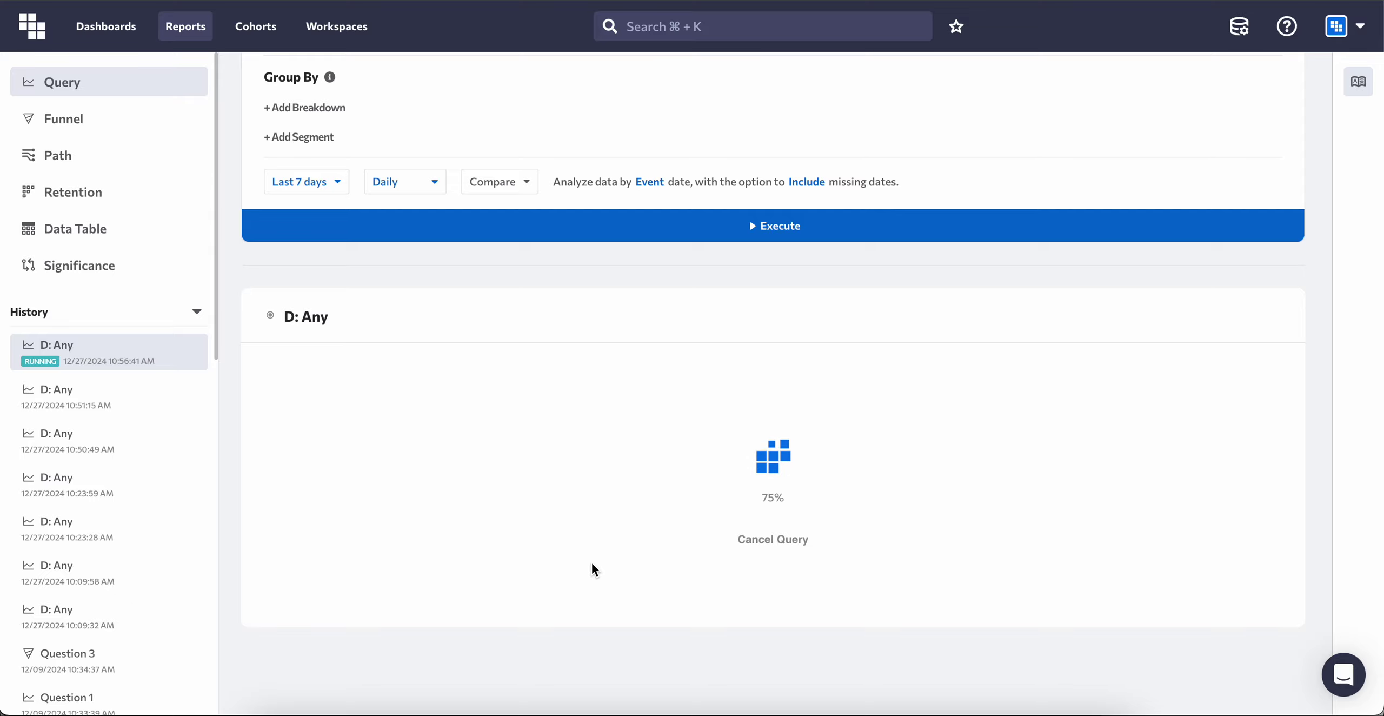
Step: Add the event count report to the Analytics dashboard, saving it and returning to that dashboard
scroll(592, 564, "down", 5)
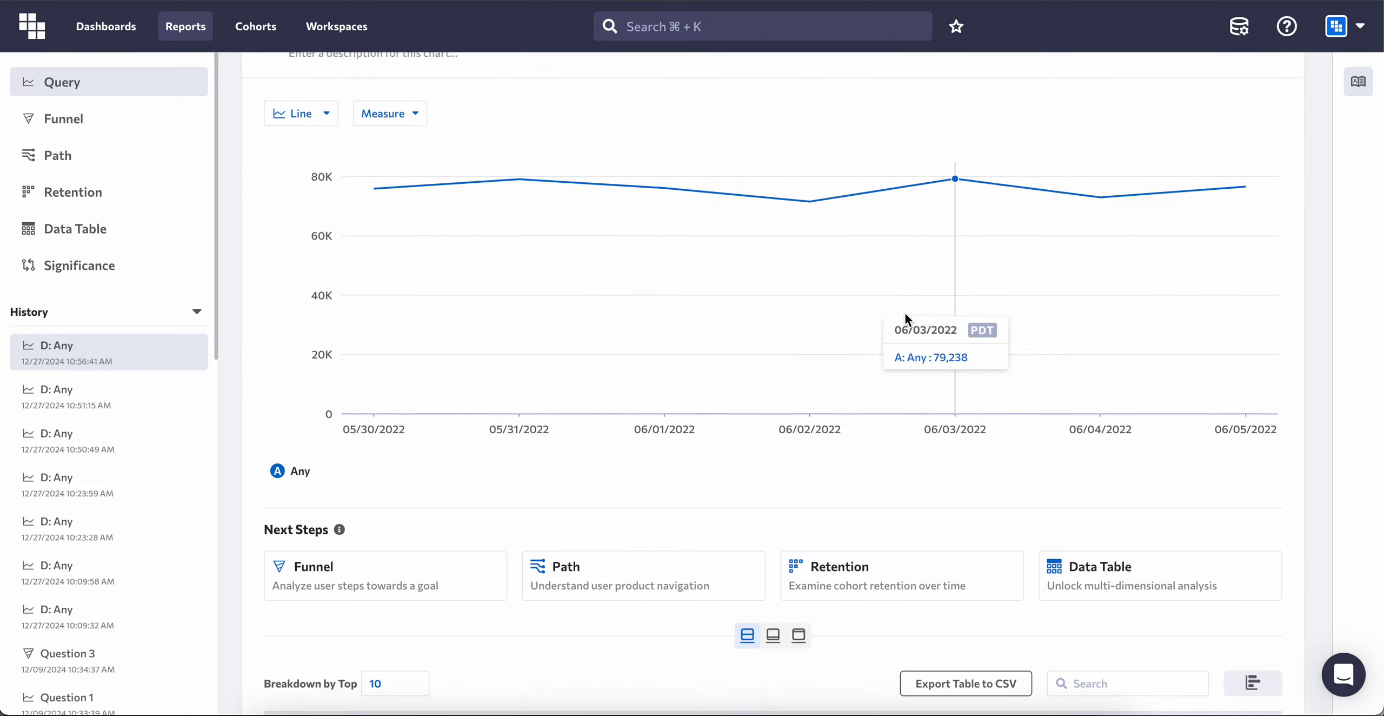
scroll(904, 312, "up", 2)
left_click(1044, 142)
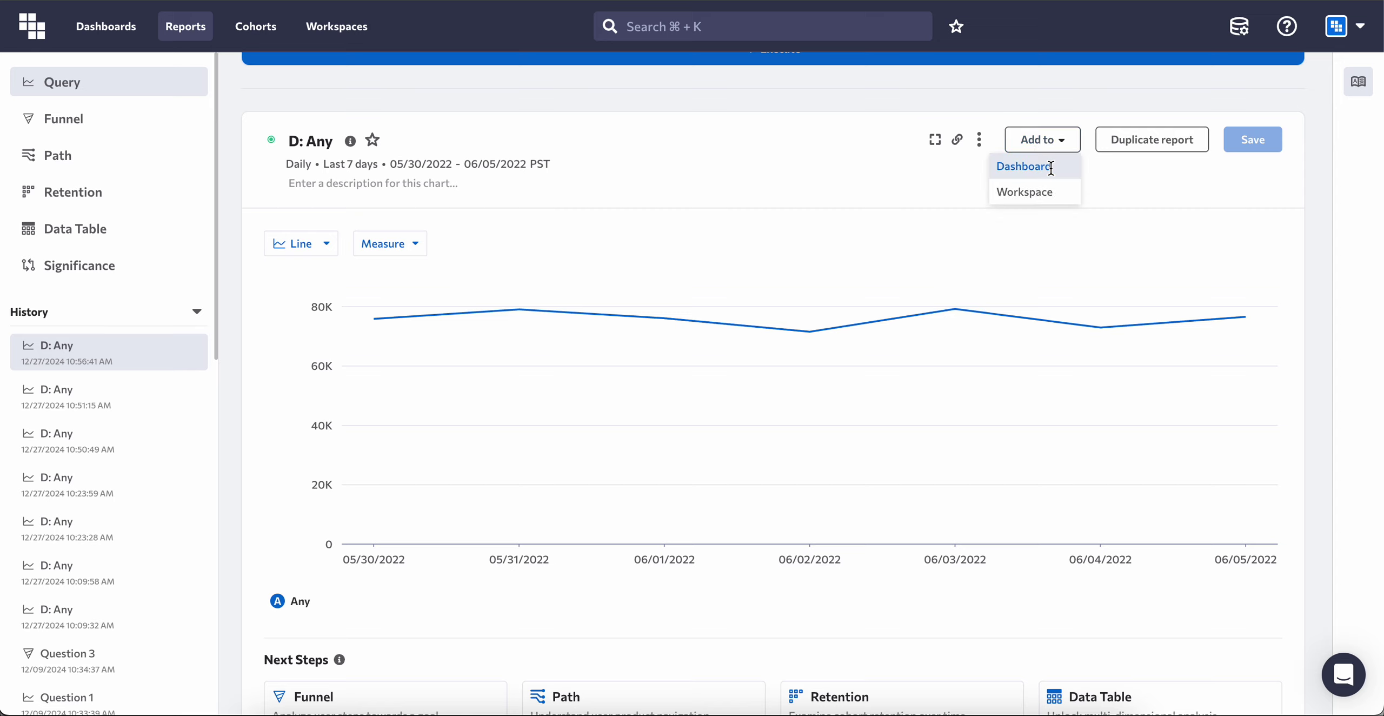
left_click(1049, 166)
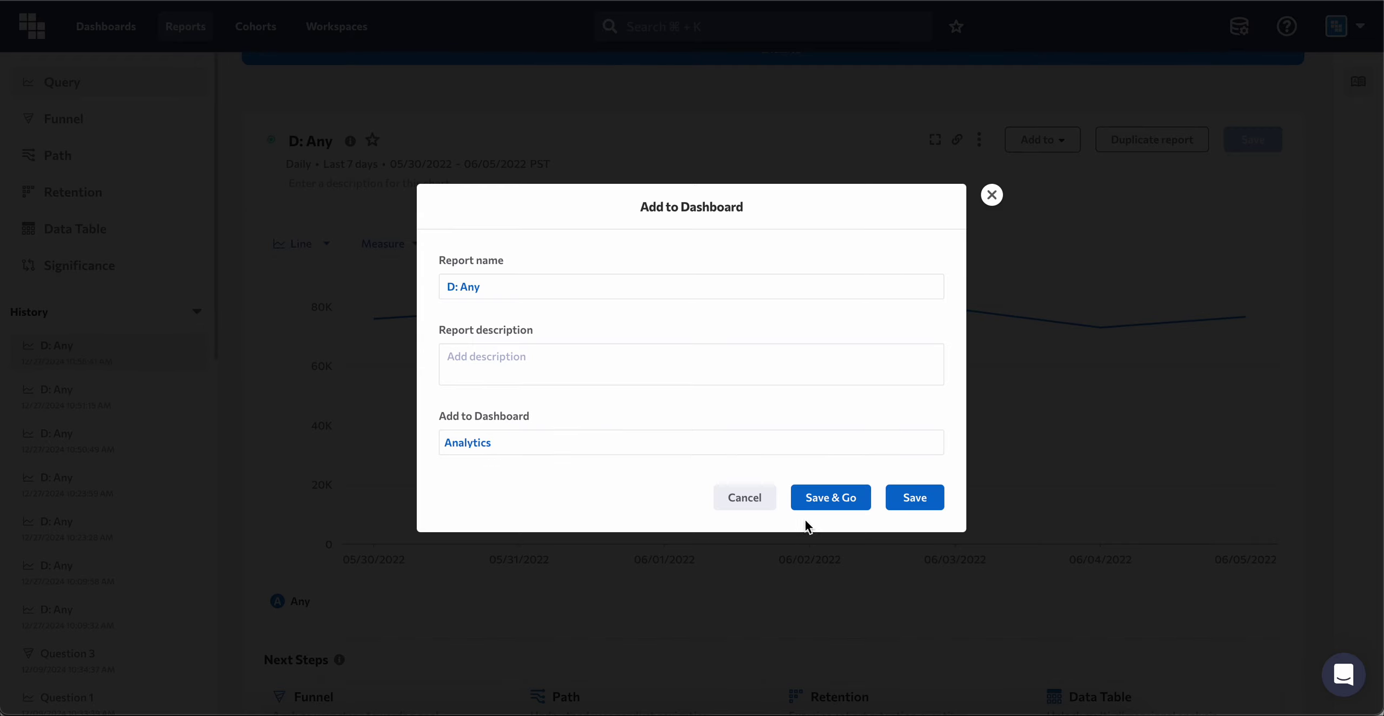
left_click(838, 496)
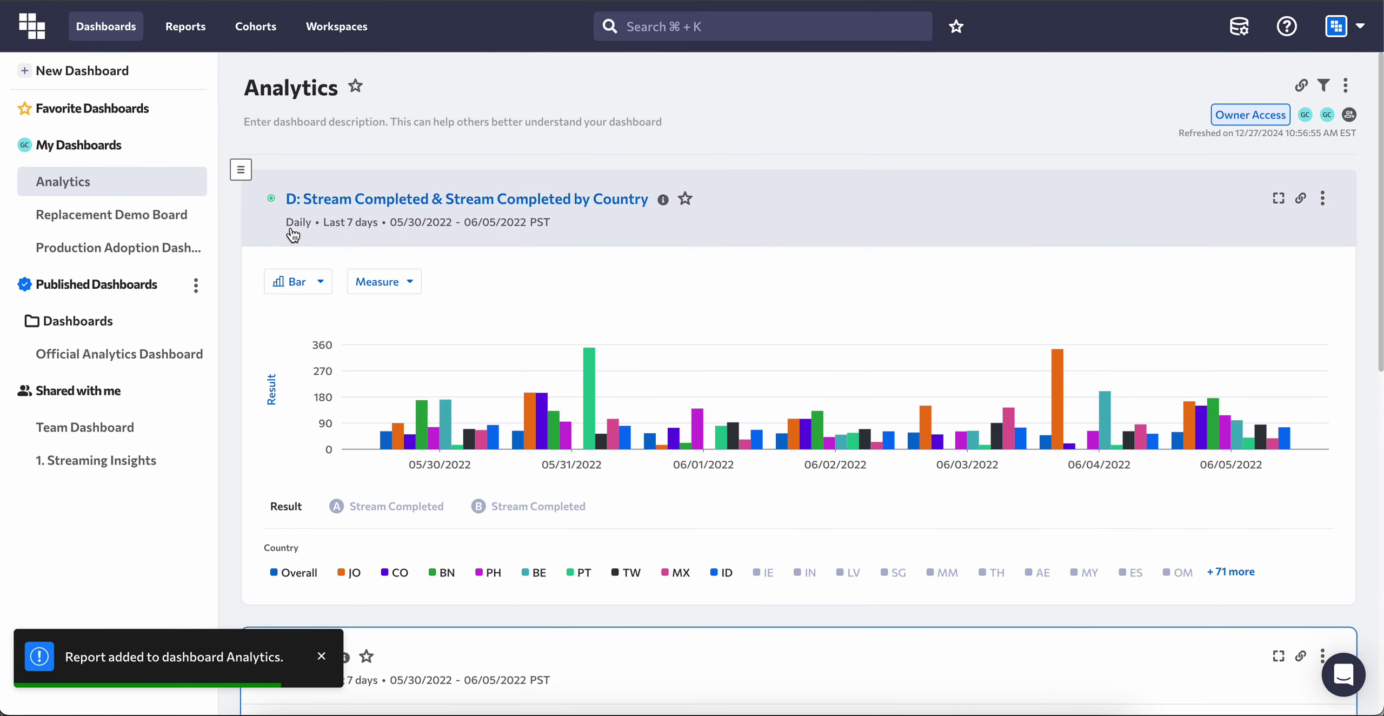
Step: Build another Query report in the Reports area that measures Unique Users for the Any event, and execute it
left_click(191, 30)
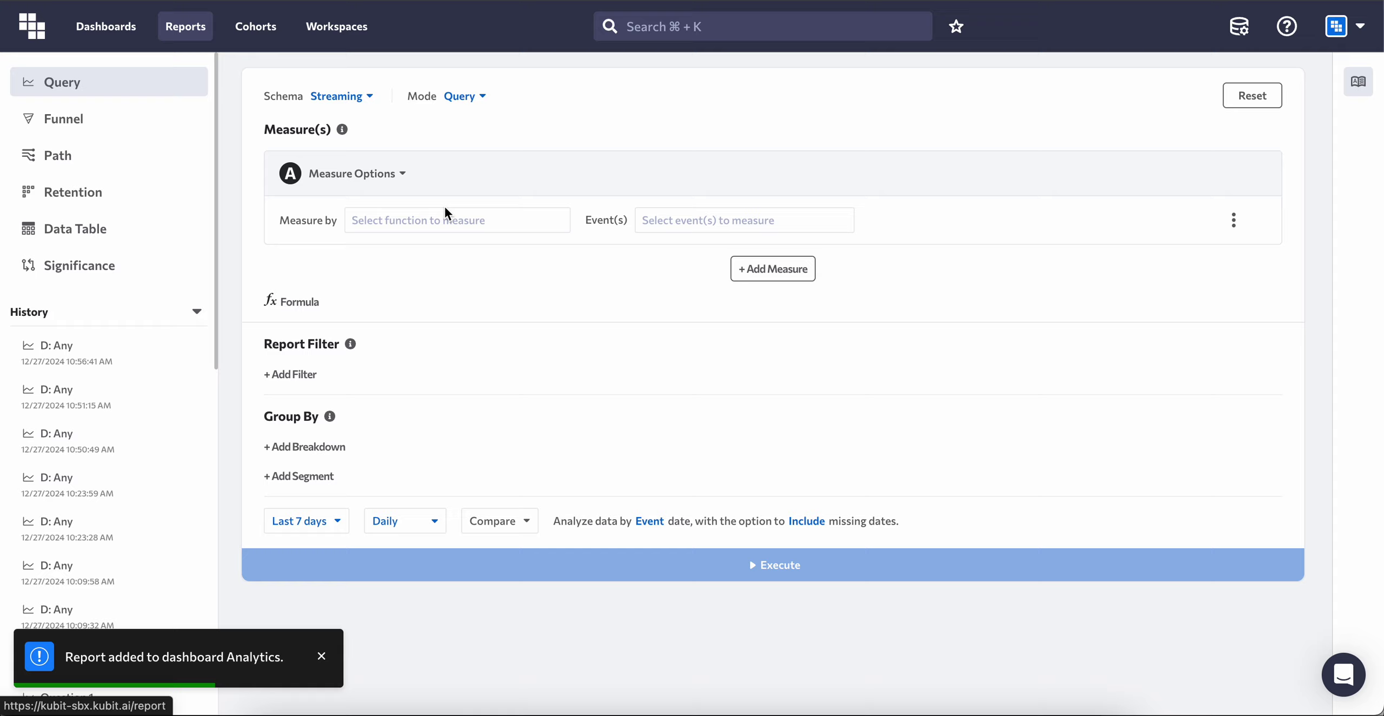
left_click(448, 219)
left_click(451, 281)
left_click(678, 221)
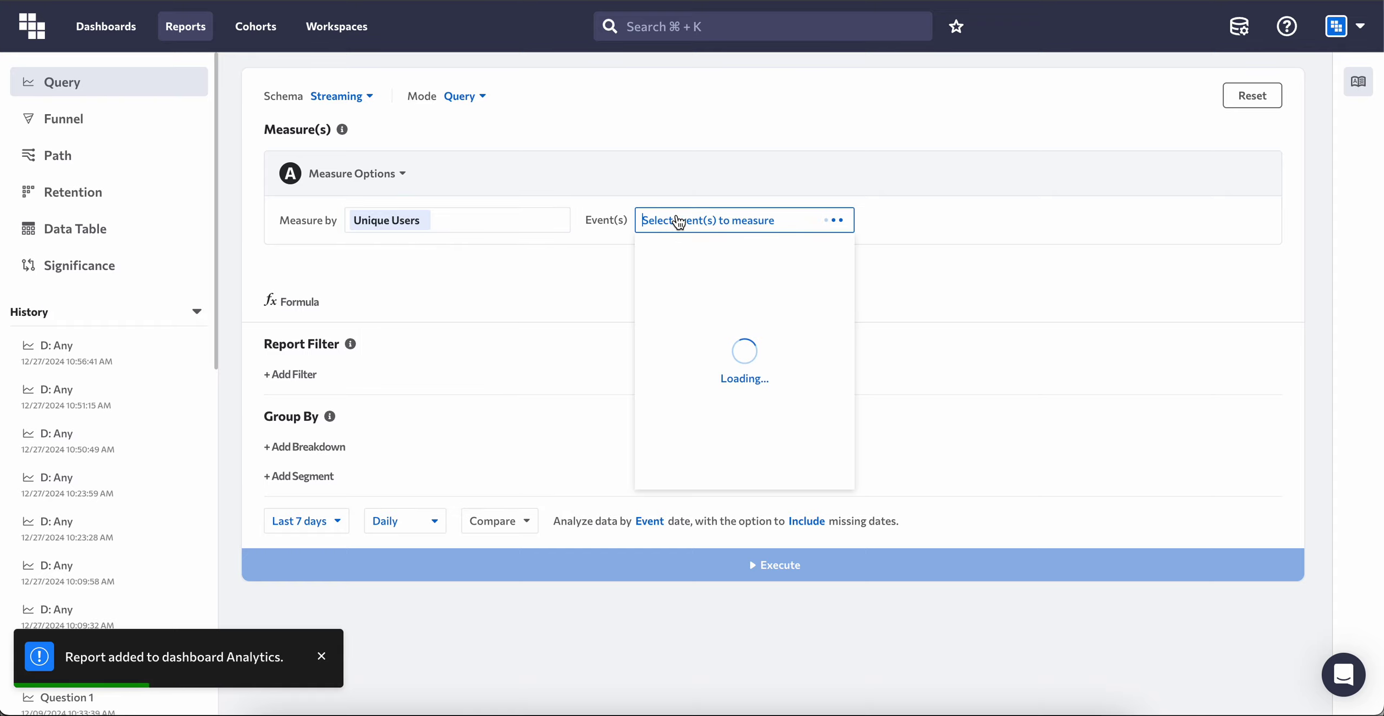
left_click(643, 242)
left_click(692, 565)
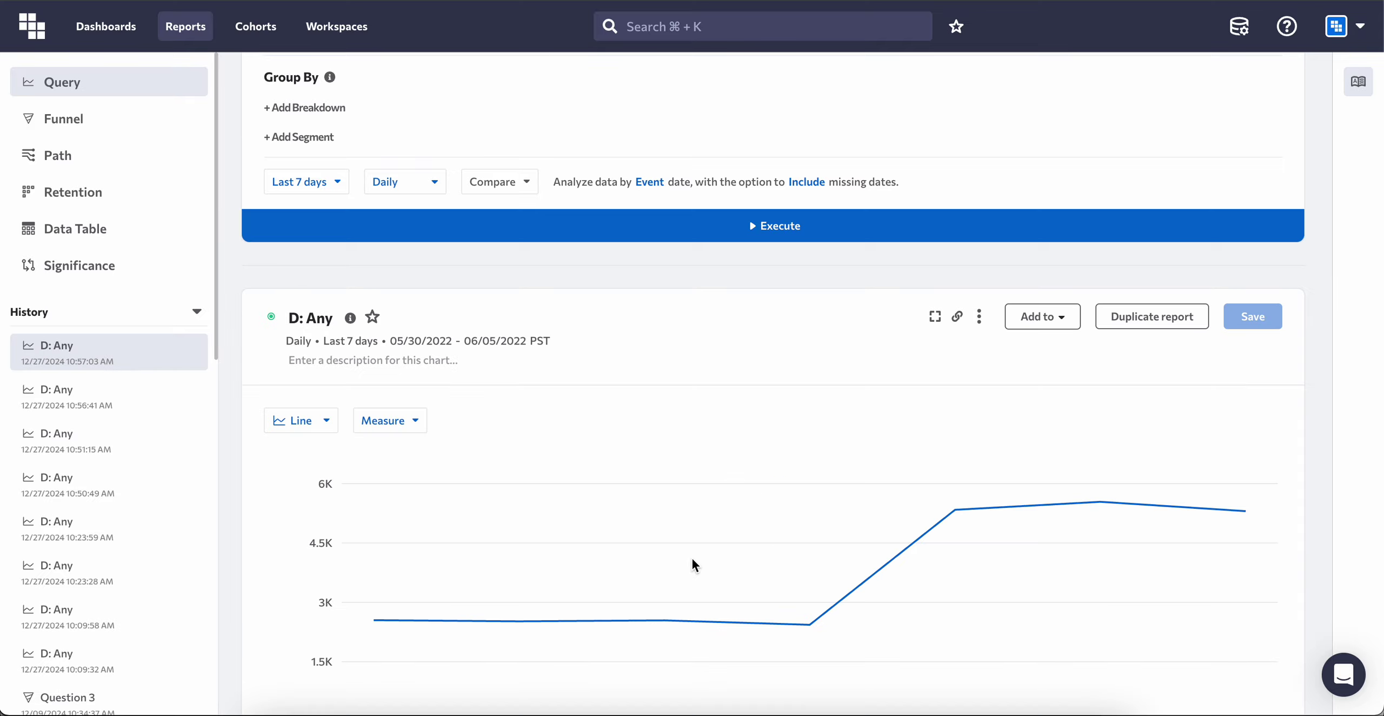
Step: Start adding the unique users report to a dashboard and list the personal dashboards as possible destinations
scroll(691, 556, "down", 6)
scroll(932, 309, "up", 4)
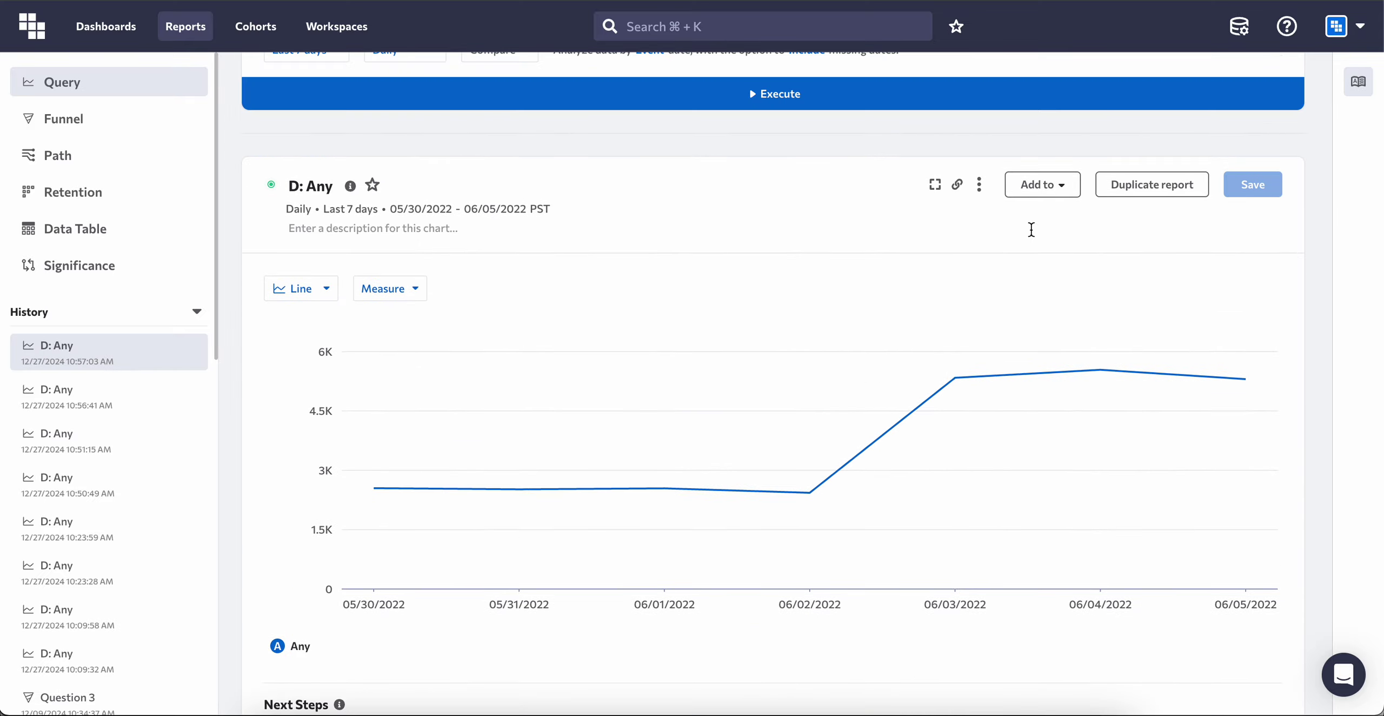
left_click(1044, 186)
left_click(1027, 211)
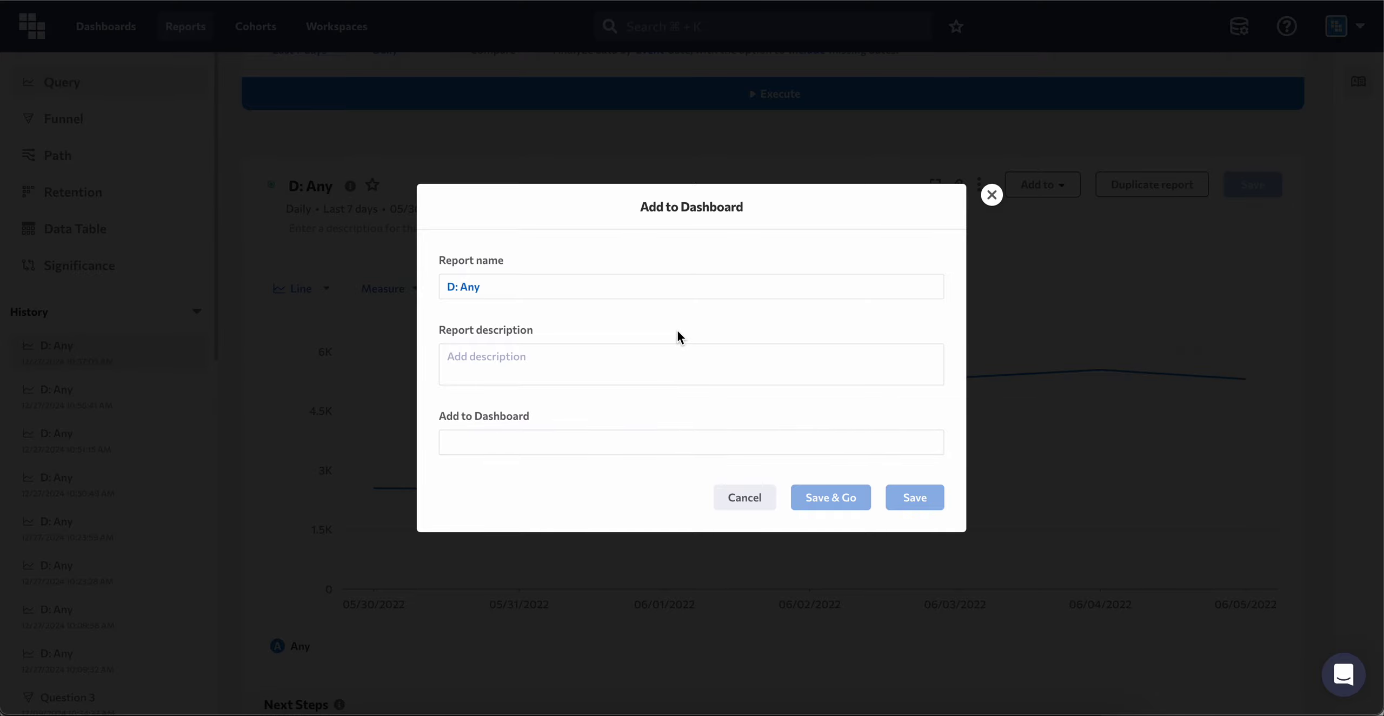
left_click(524, 452)
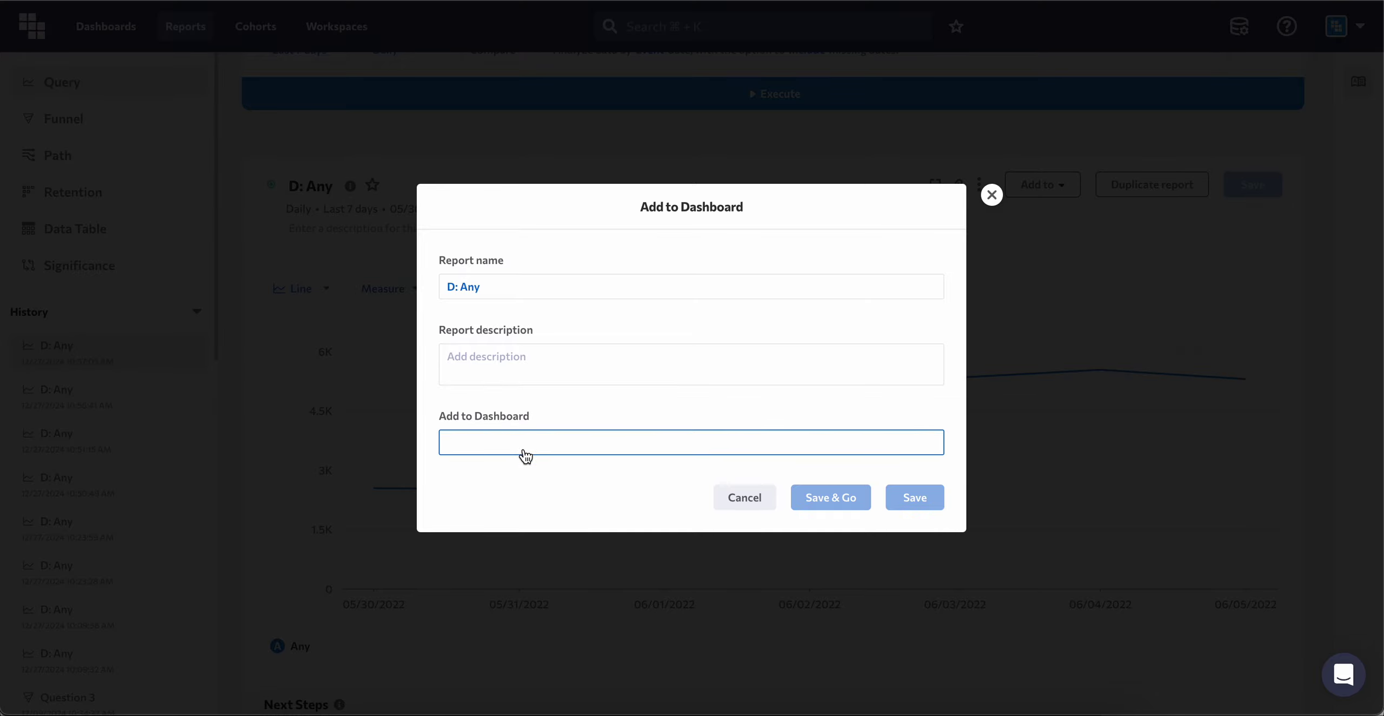
left_click(525, 454)
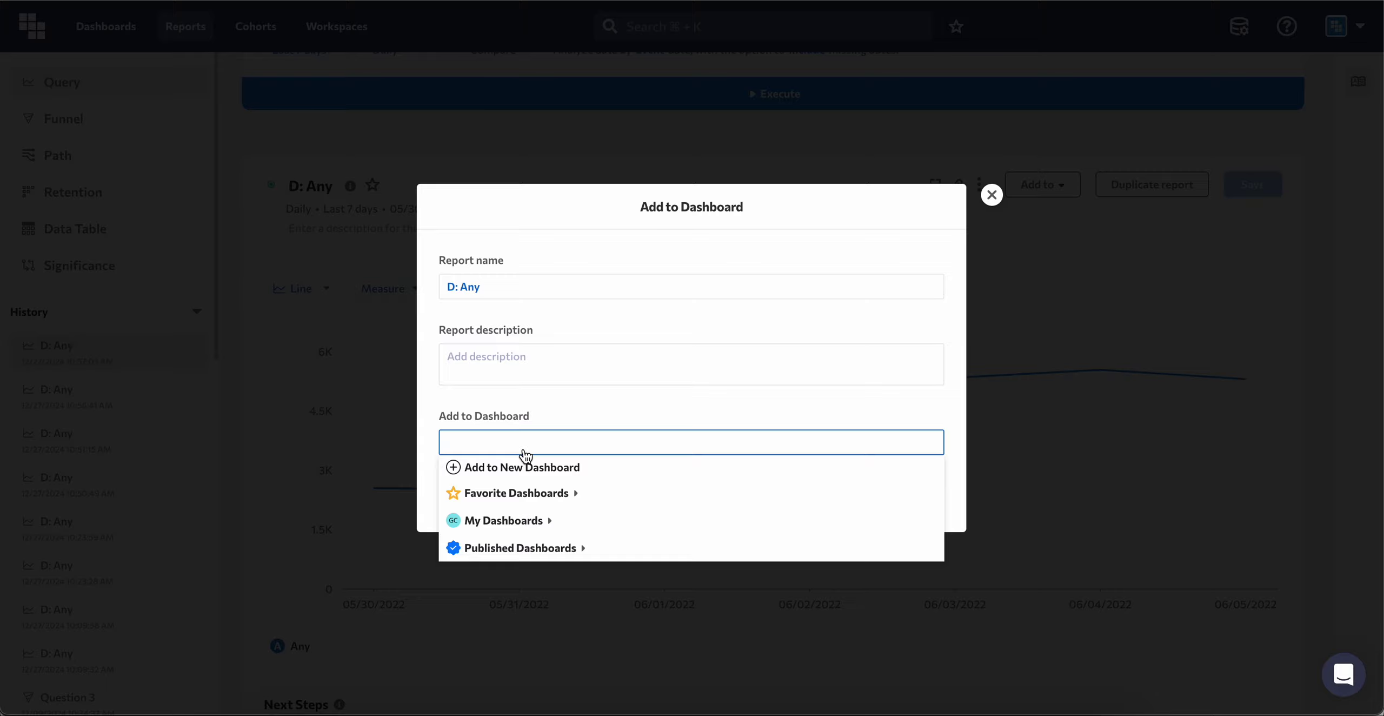
left_click(543, 524)
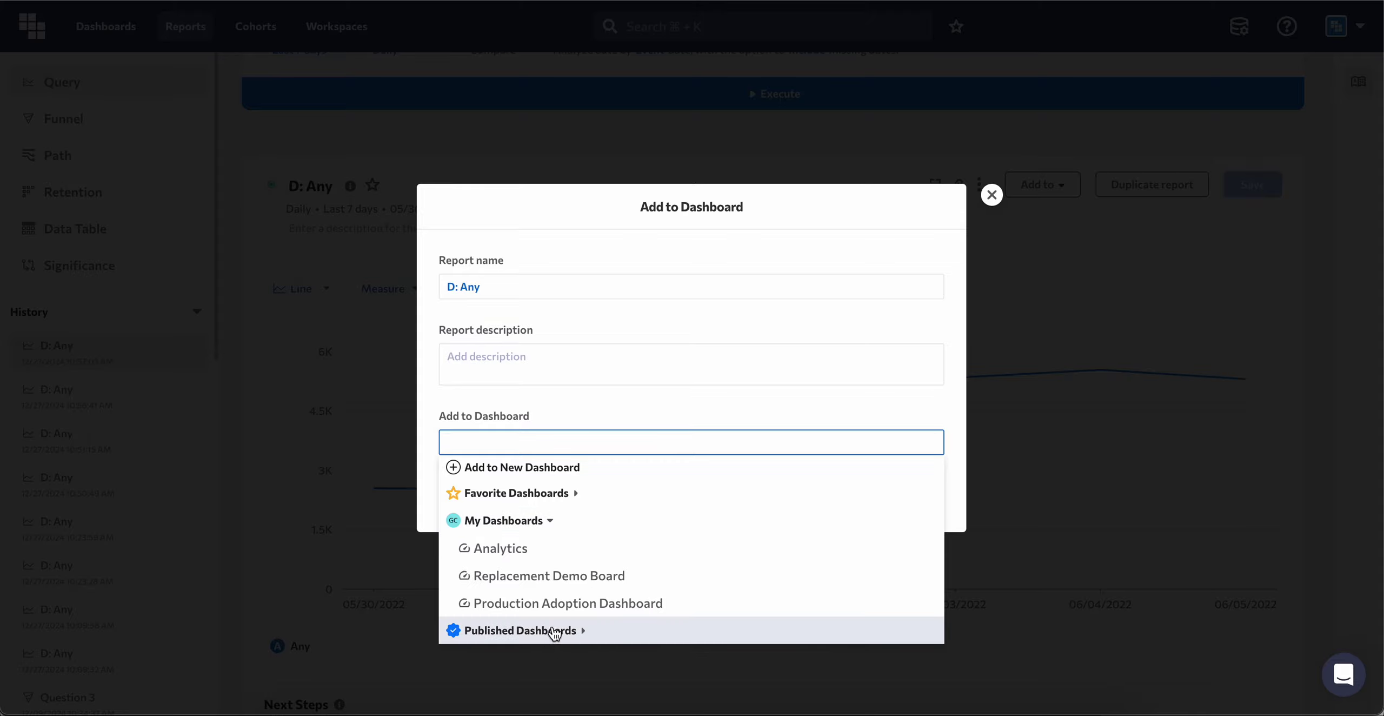
Step: Browse the published dashboards as destinations, but save the unique users report to the Analytics dashboard and open that dashboard
left_click(555, 631)
scroll(619, 565, "down", 5)
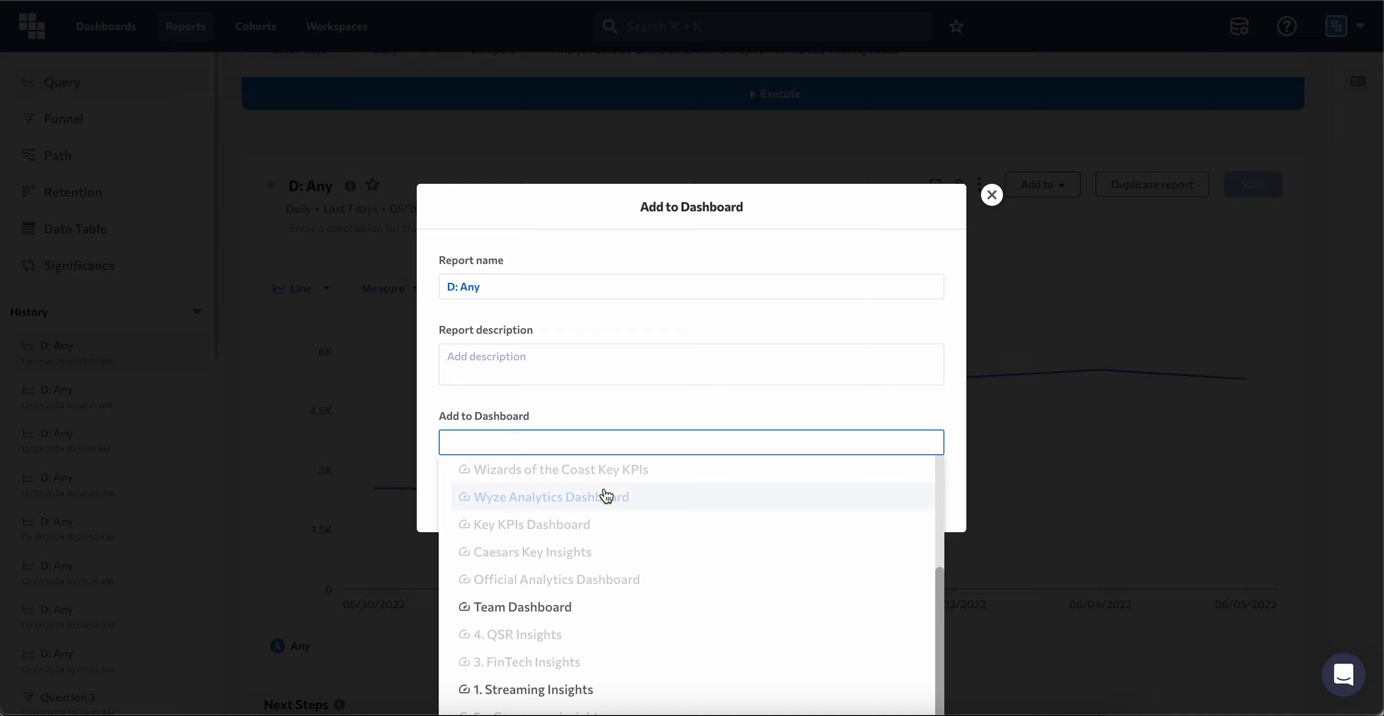
scroll(606, 495, "up", 2)
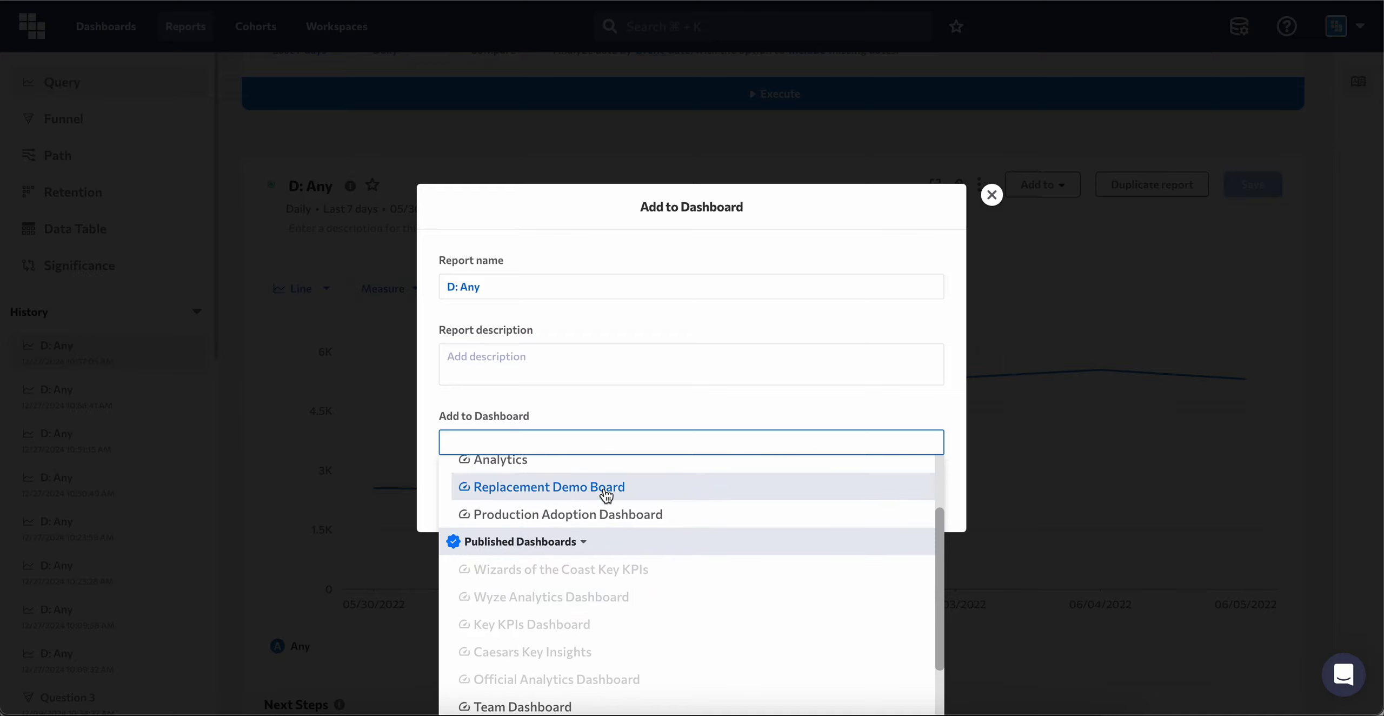
left_click(573, 545)
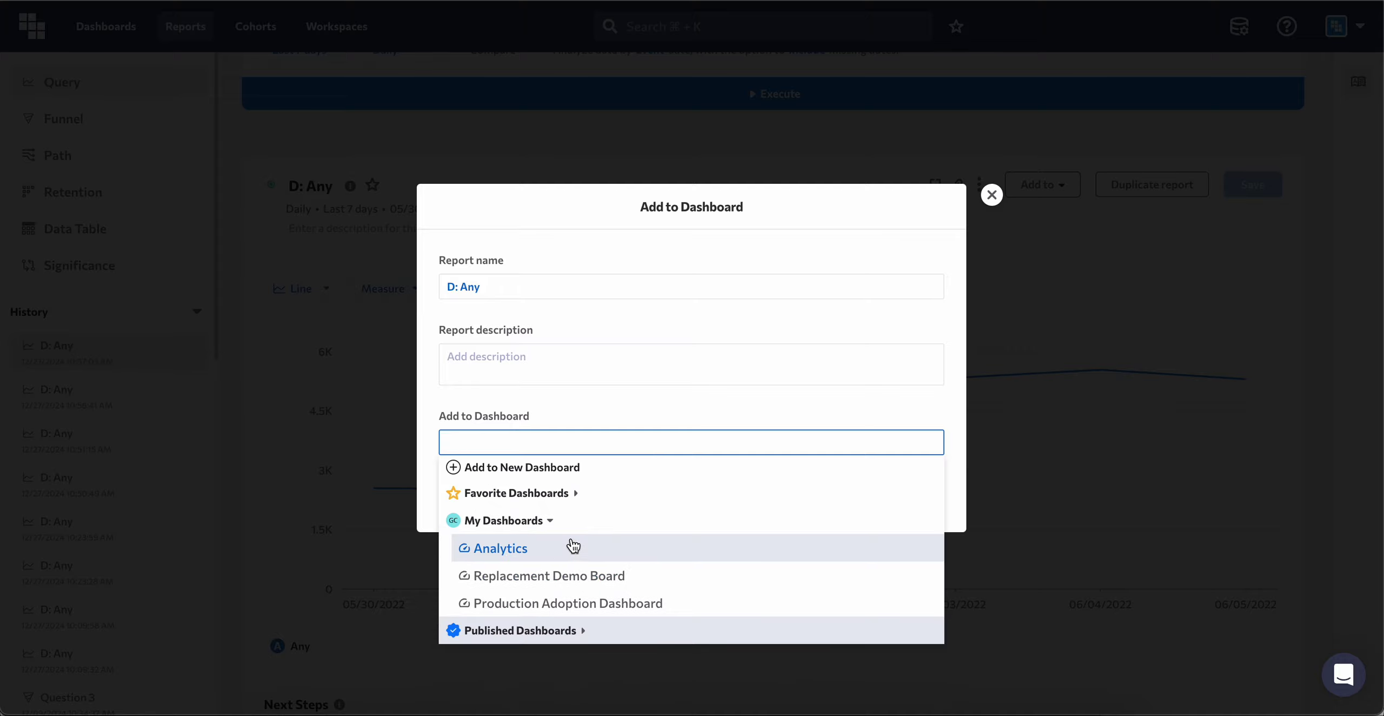
left_click(522, 555)
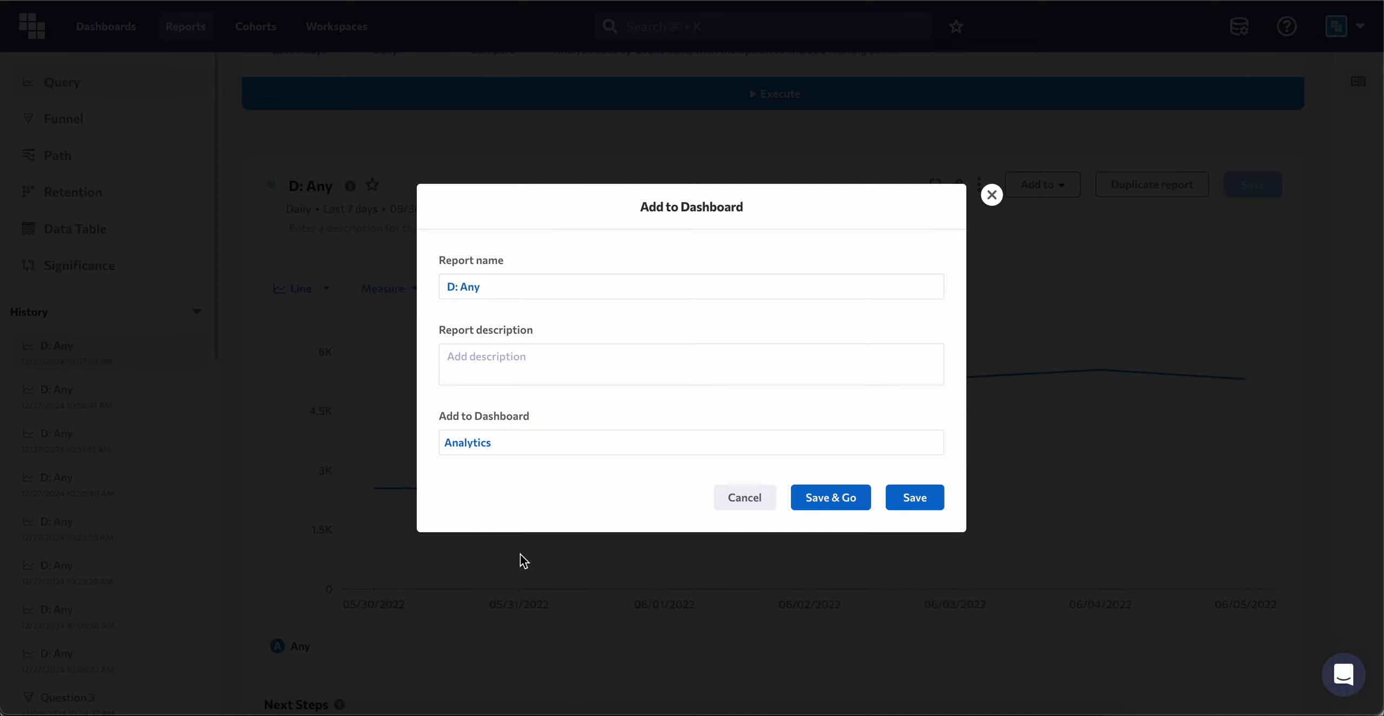
left_click(848, 506)
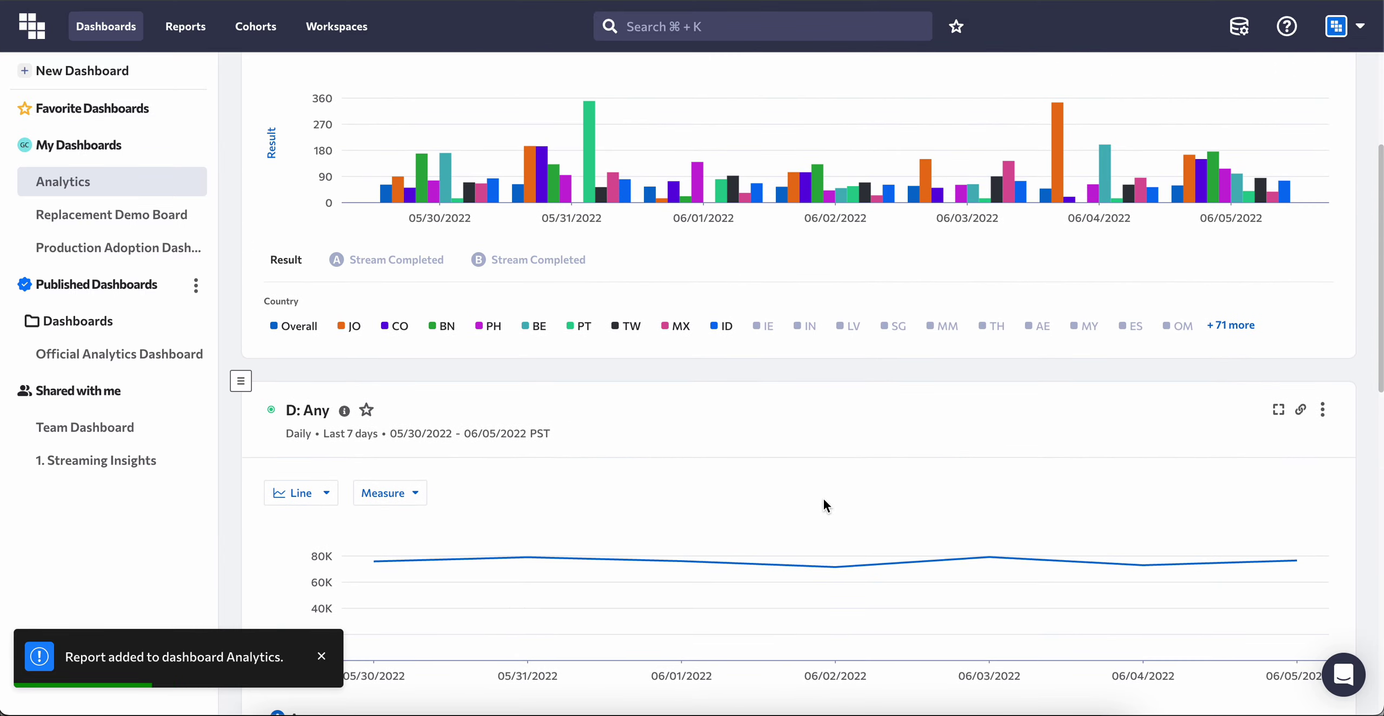
Step: Arrange the three reports in one row, with event count before Stream Completed by Country and unique users after it
left_click_drag(240, 381, 236, 247)
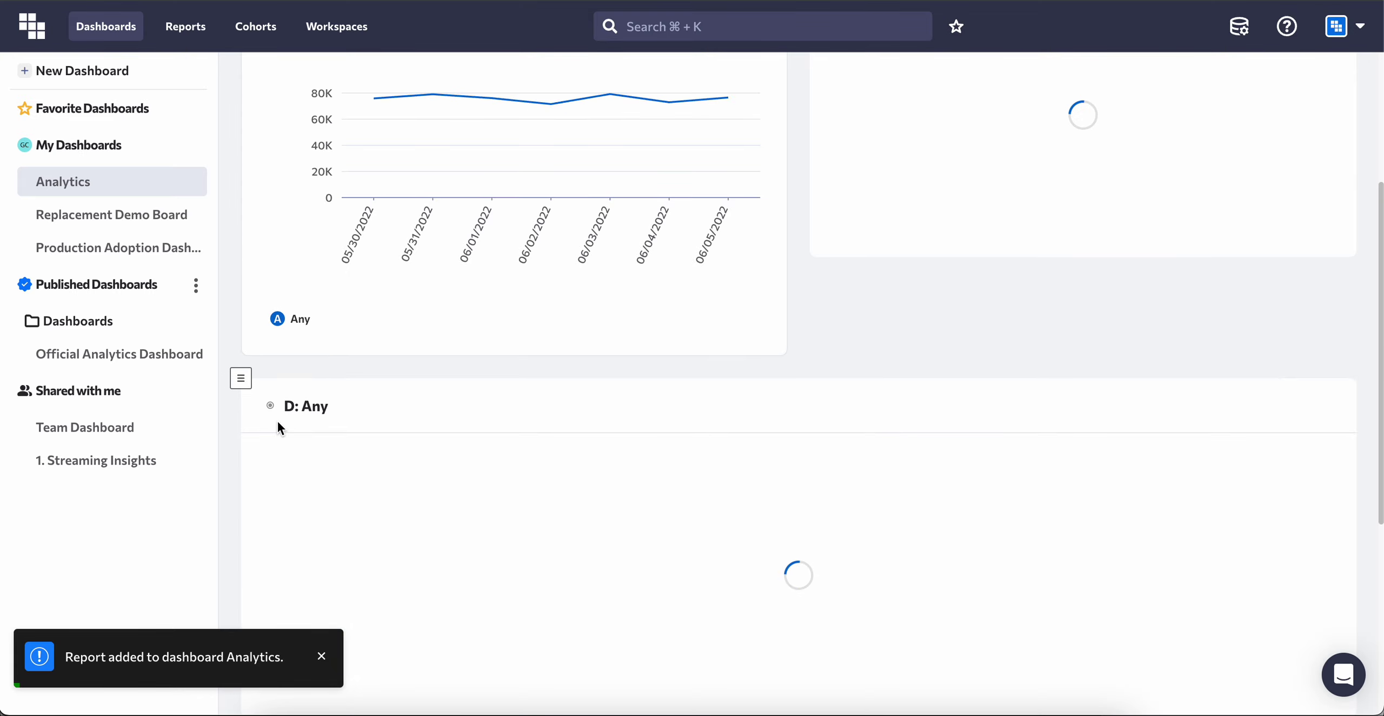
scroll(254, 401, "down", 4)
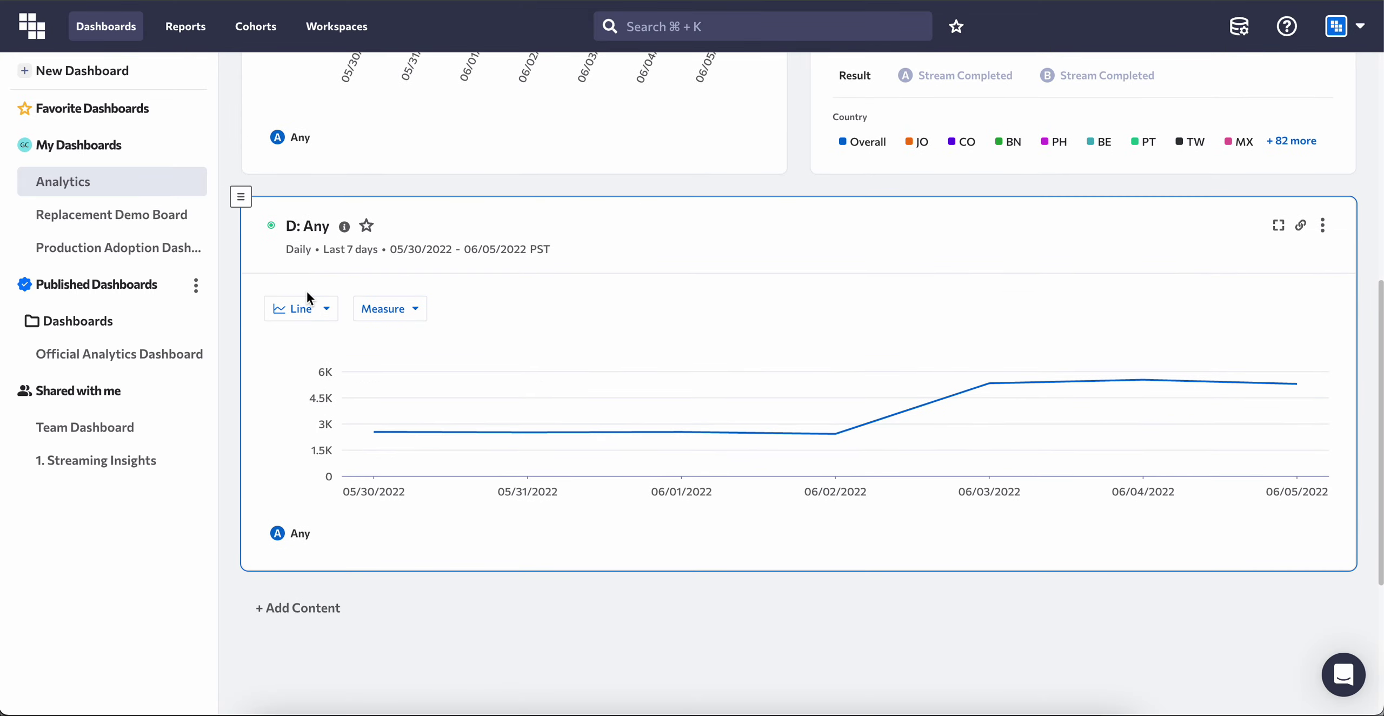
scroll(292, 303, "up", 2)
left_click_drag(241, 309, 1318, 172)
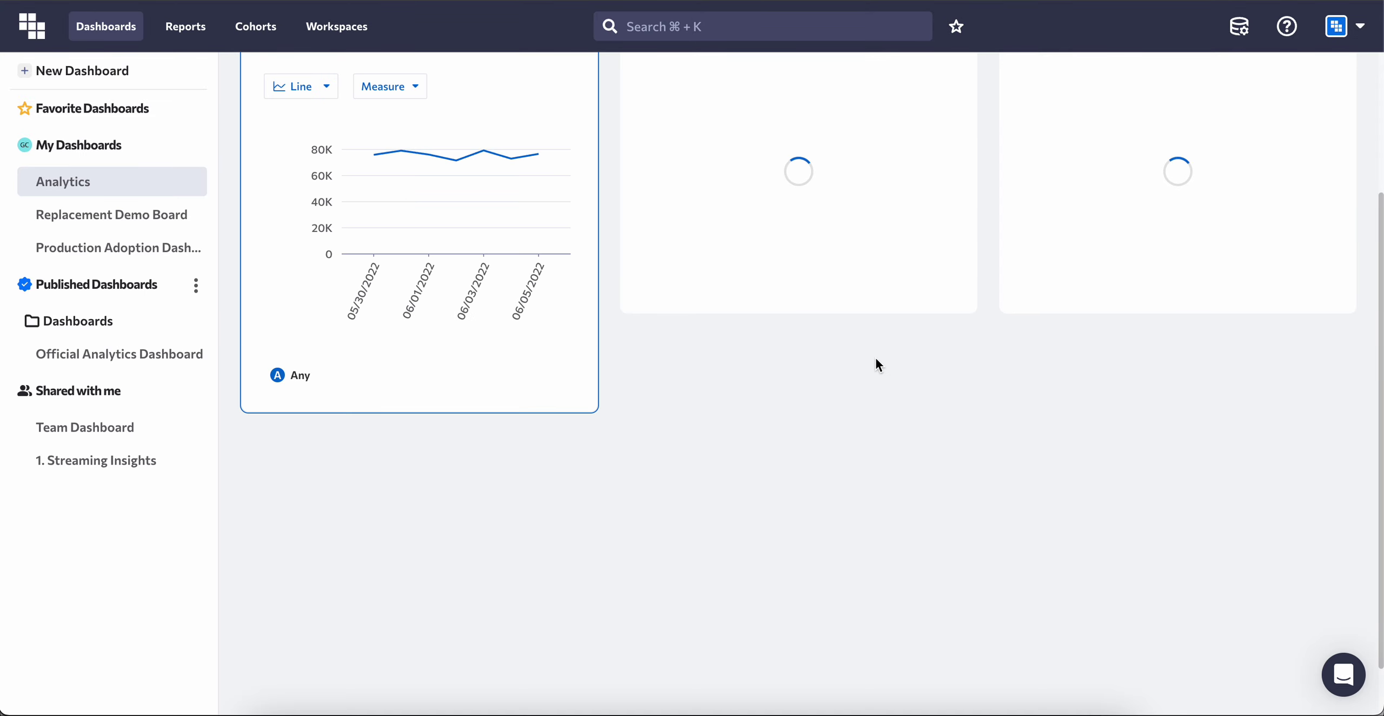
scroll(876, 359, "up", 2)
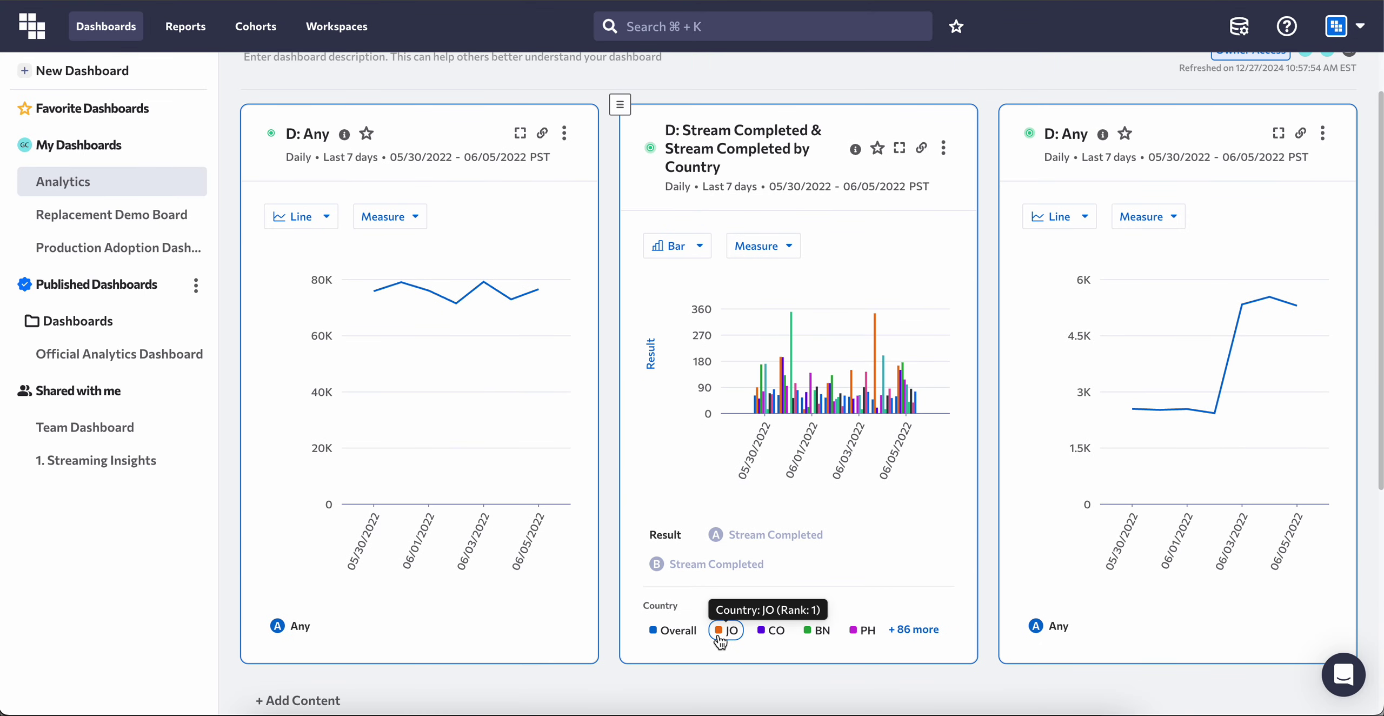
Step: Hide the Overall, BN, PH, PT, TW, MX and ID series in the Stream Completed by Country chart and save the report changes
left_click(674, 636)
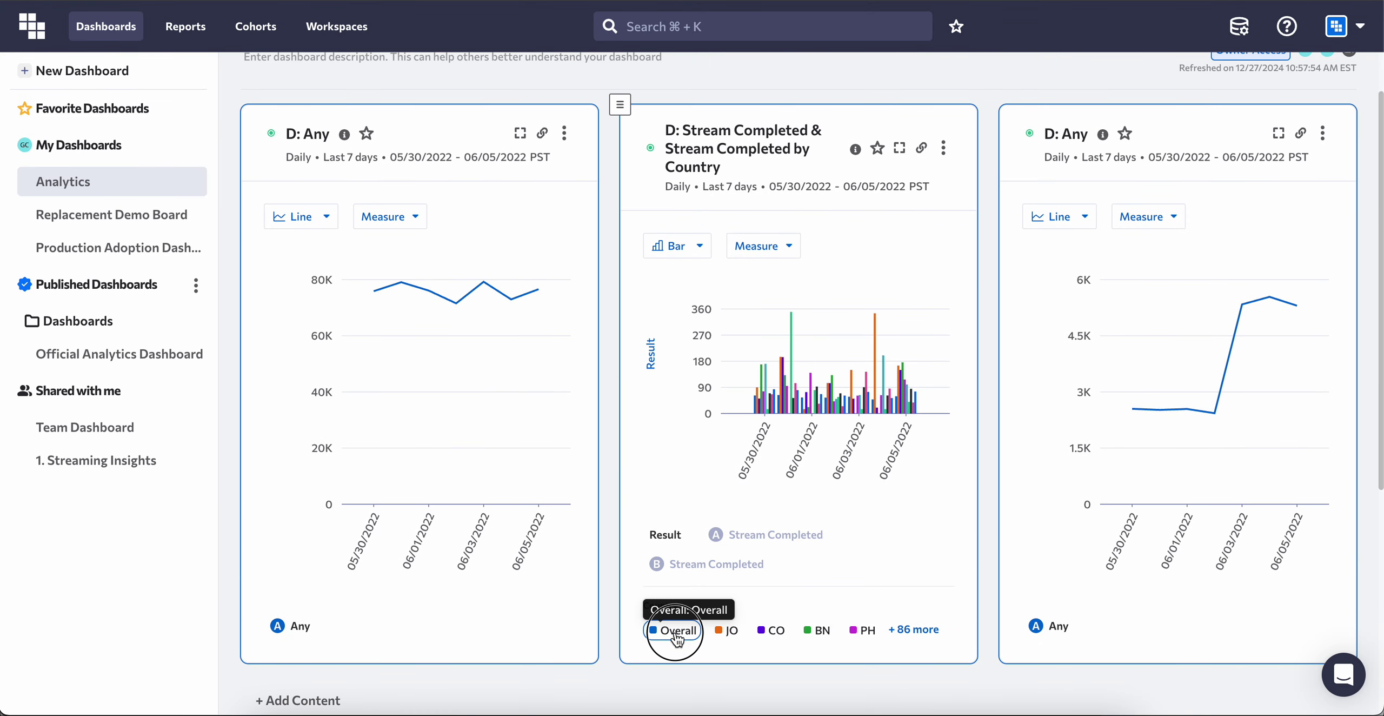
left_click(819, 631)
left_click(864, 630)
left_click(914, 629)
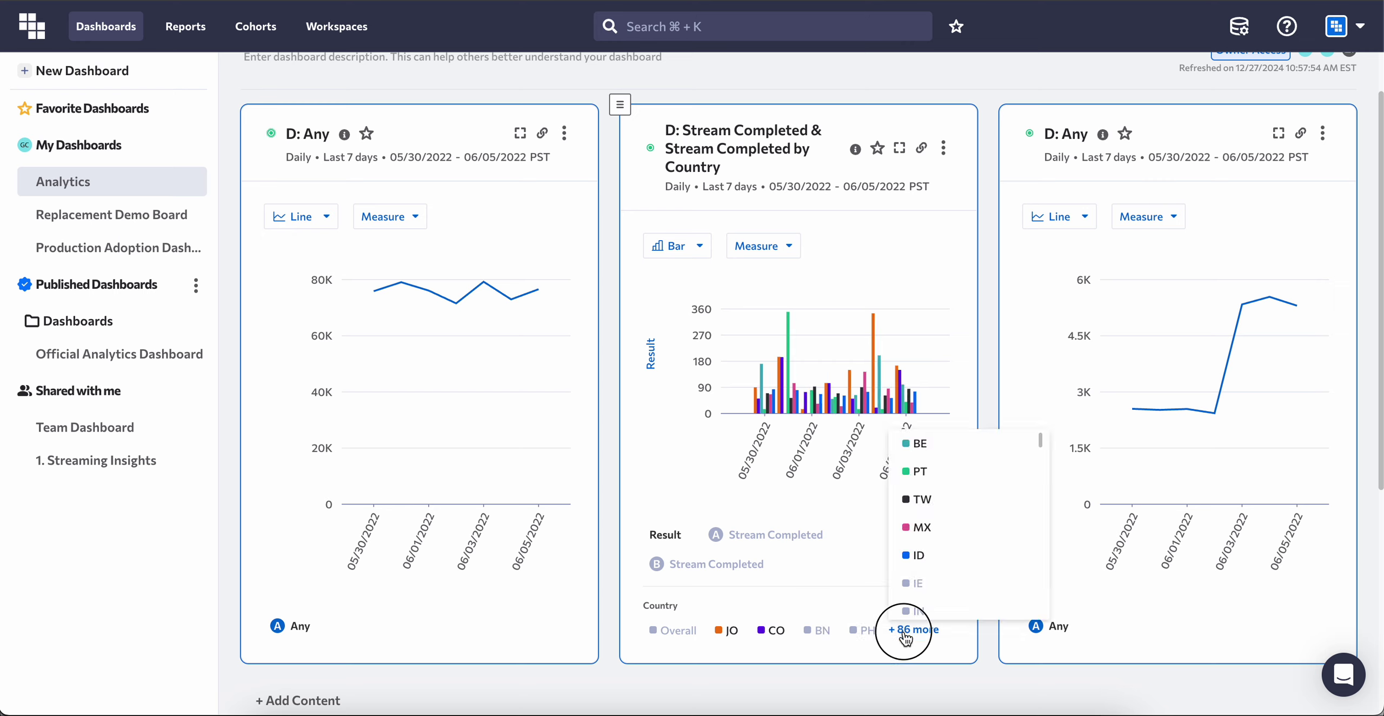
left_click(930, 478)
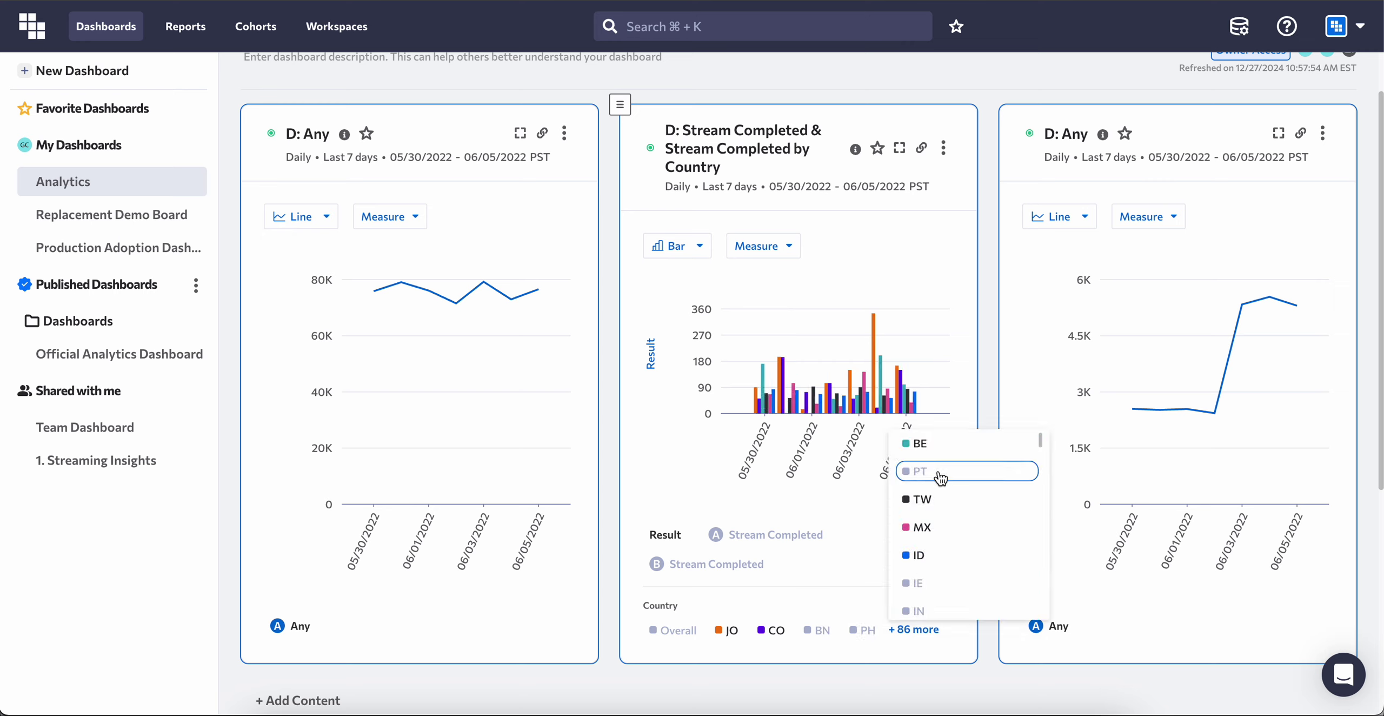
left_click(933, 506)
left_click(928, 528)
left_click(916, 555)
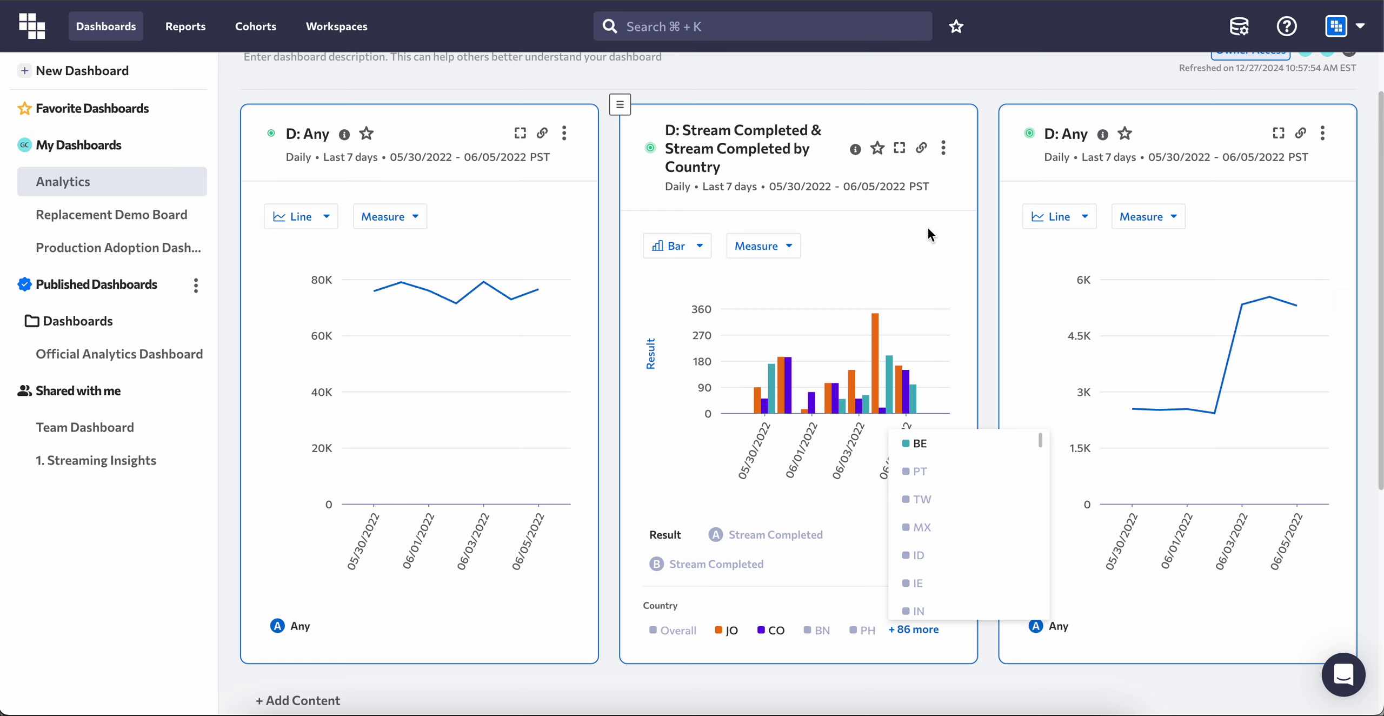
left_click(943, 148)
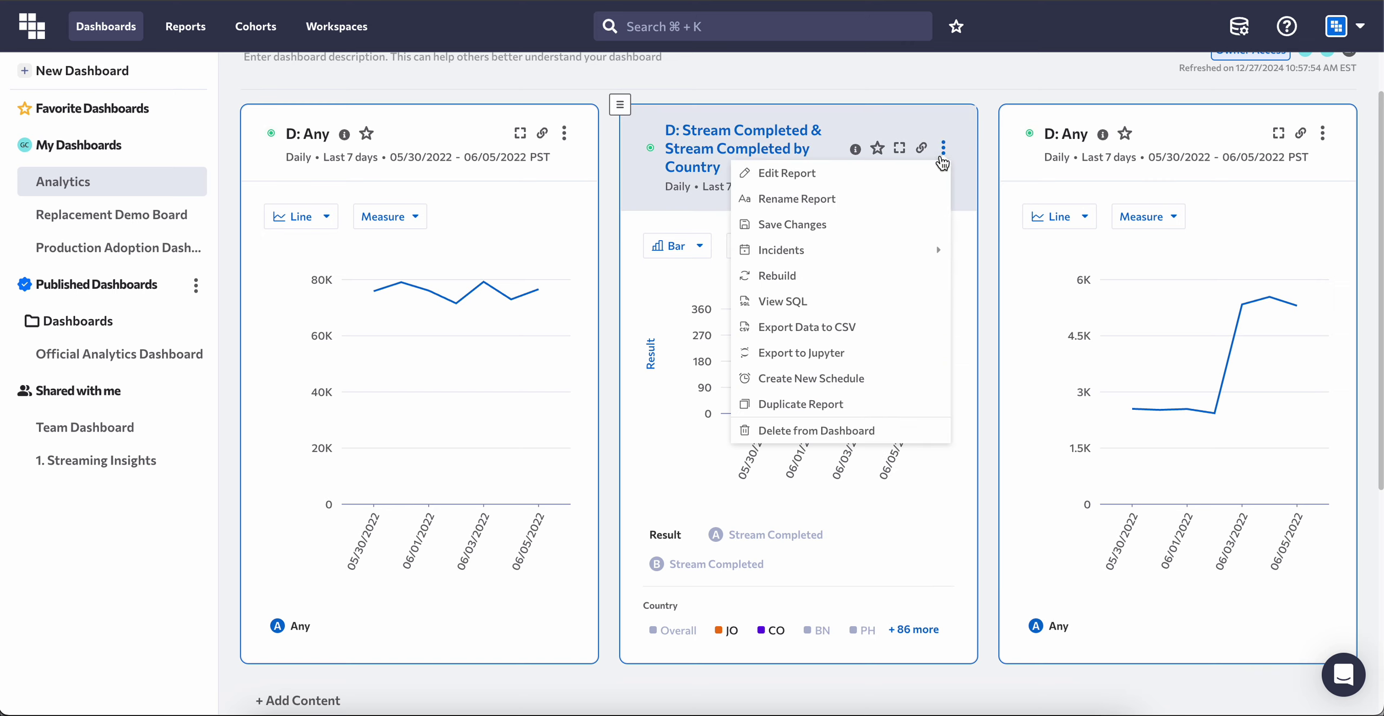
left_click(833, 224)
scroll(640, 487, "down", 4)
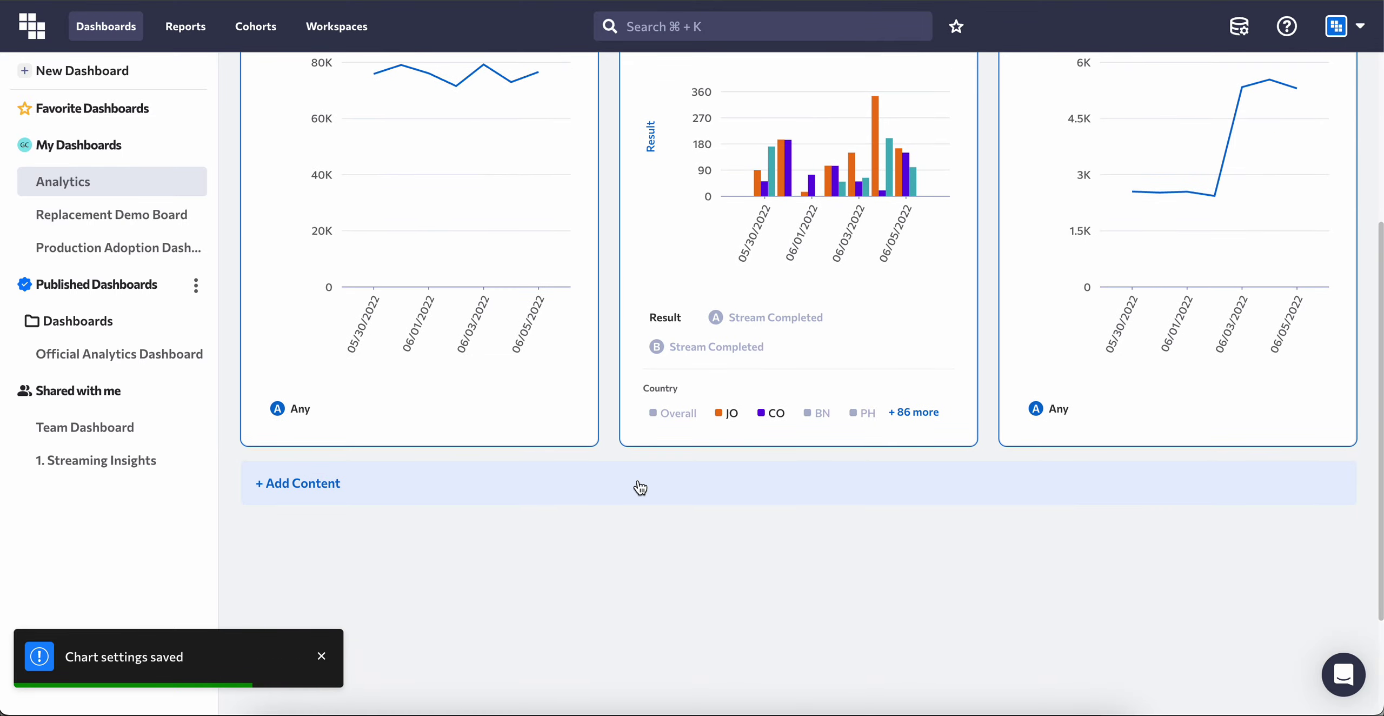
left_click(639, 487)
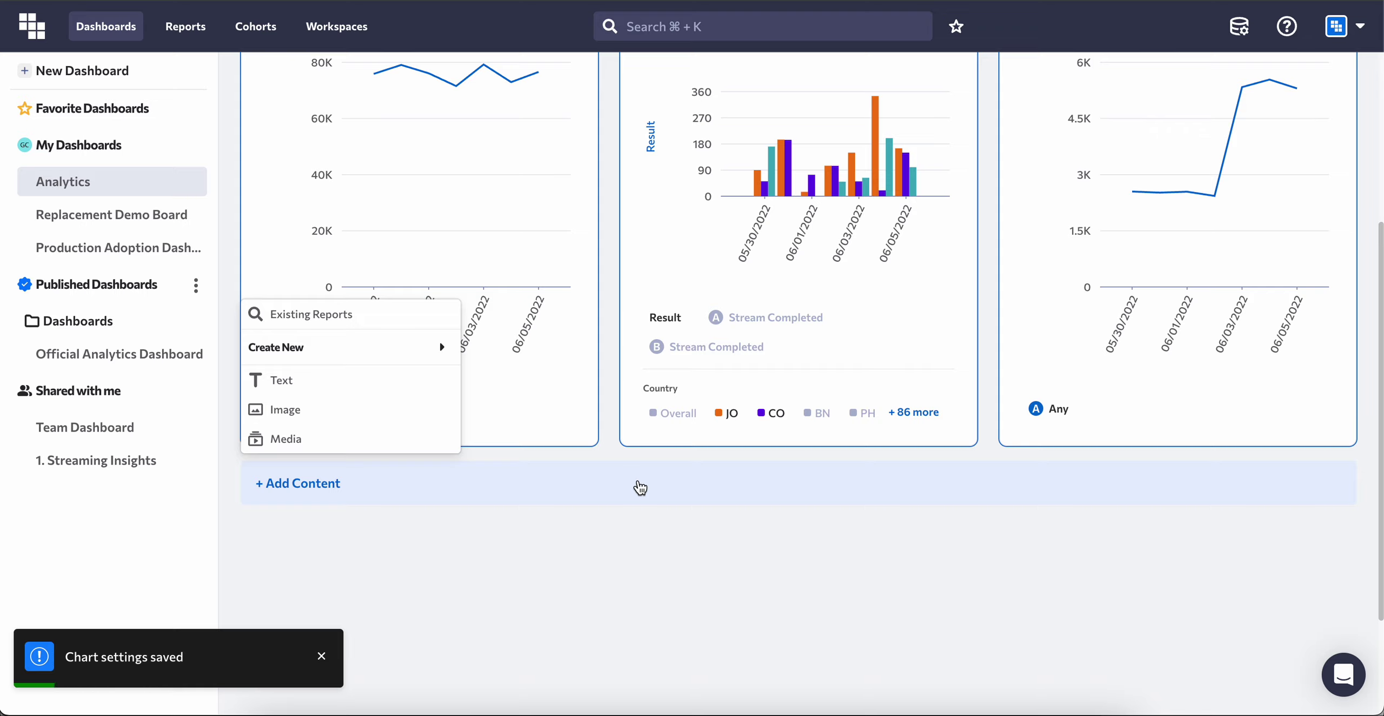
left_click(310, 440)
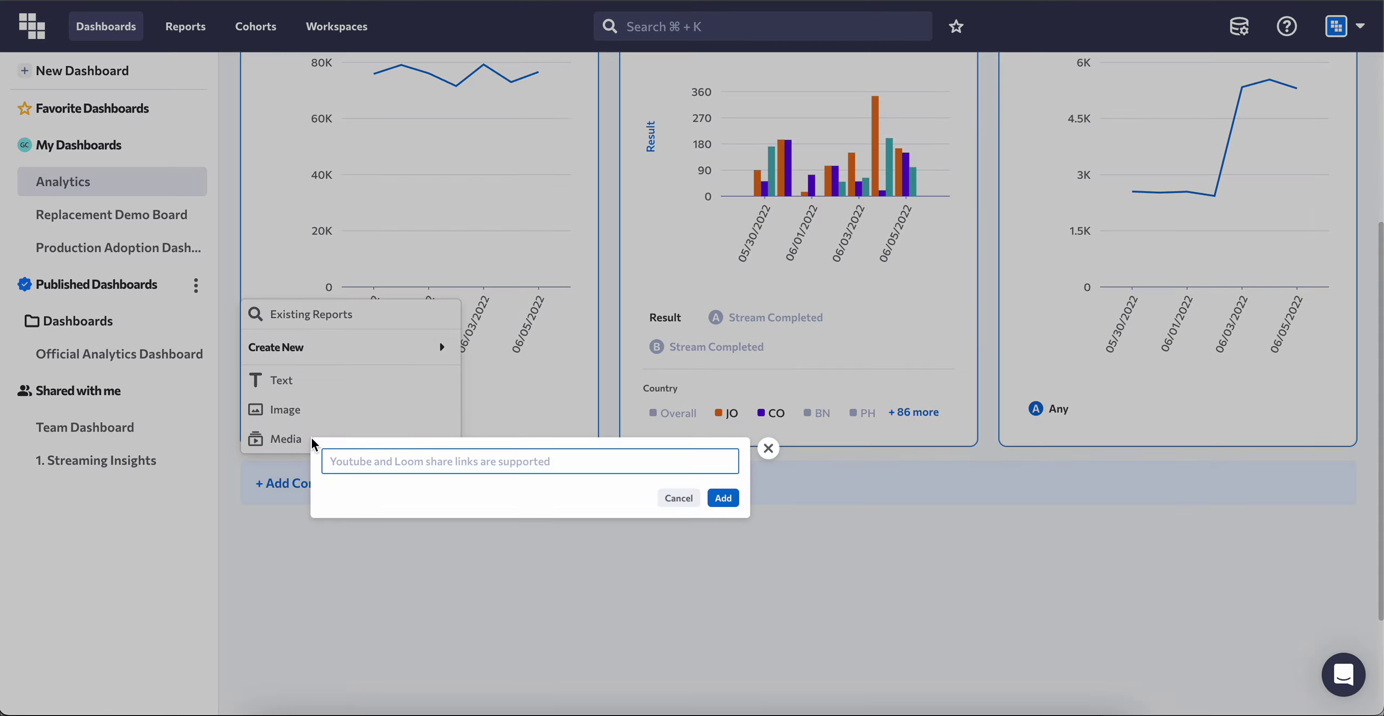
left_click(671, 497)
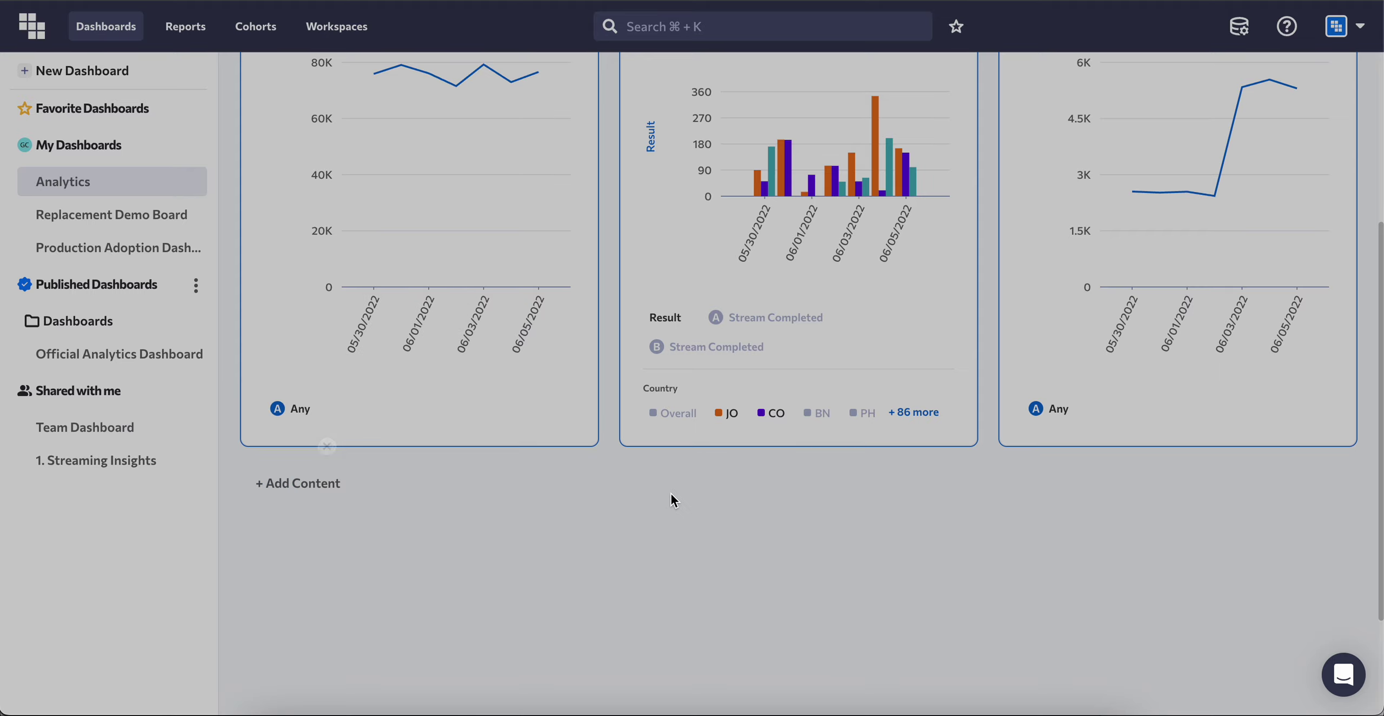
Step: Add a text block reading "Text" below the three reports and format it as a centred Title
left_click(331, 497)
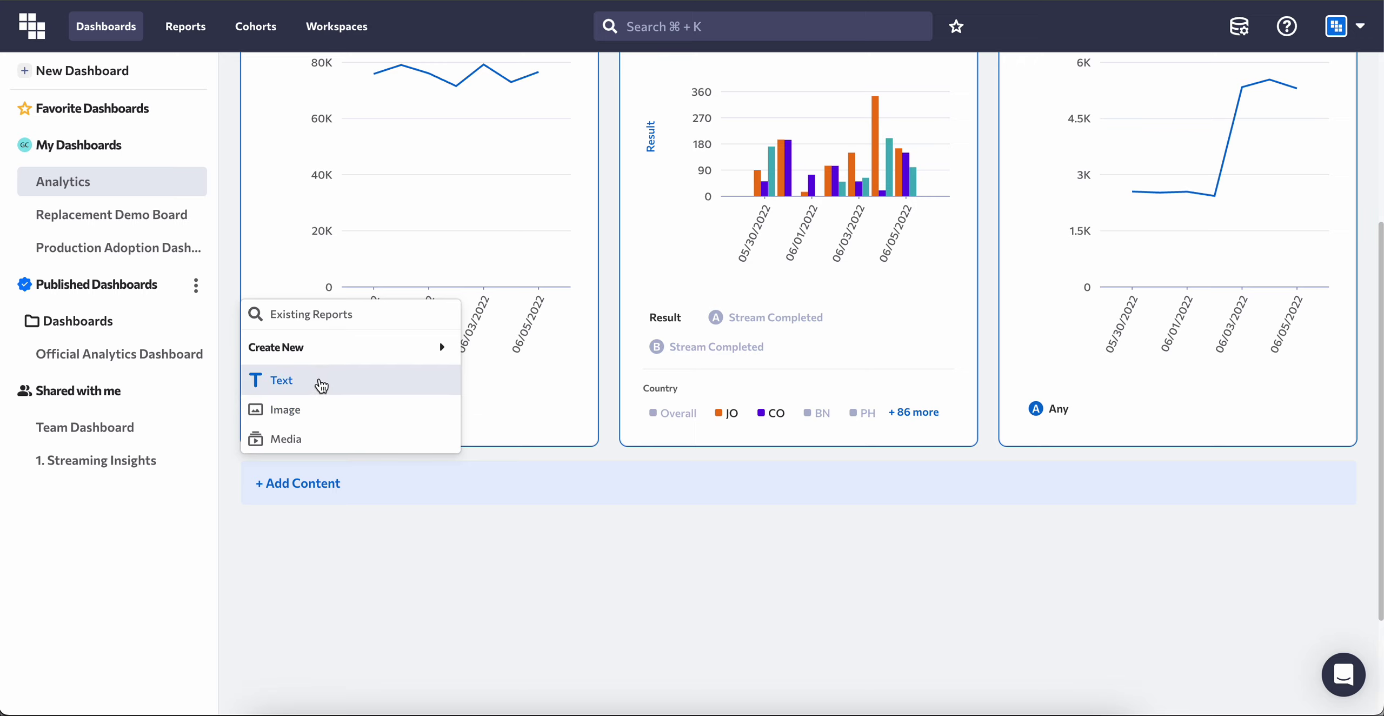
left_click(322, 384)
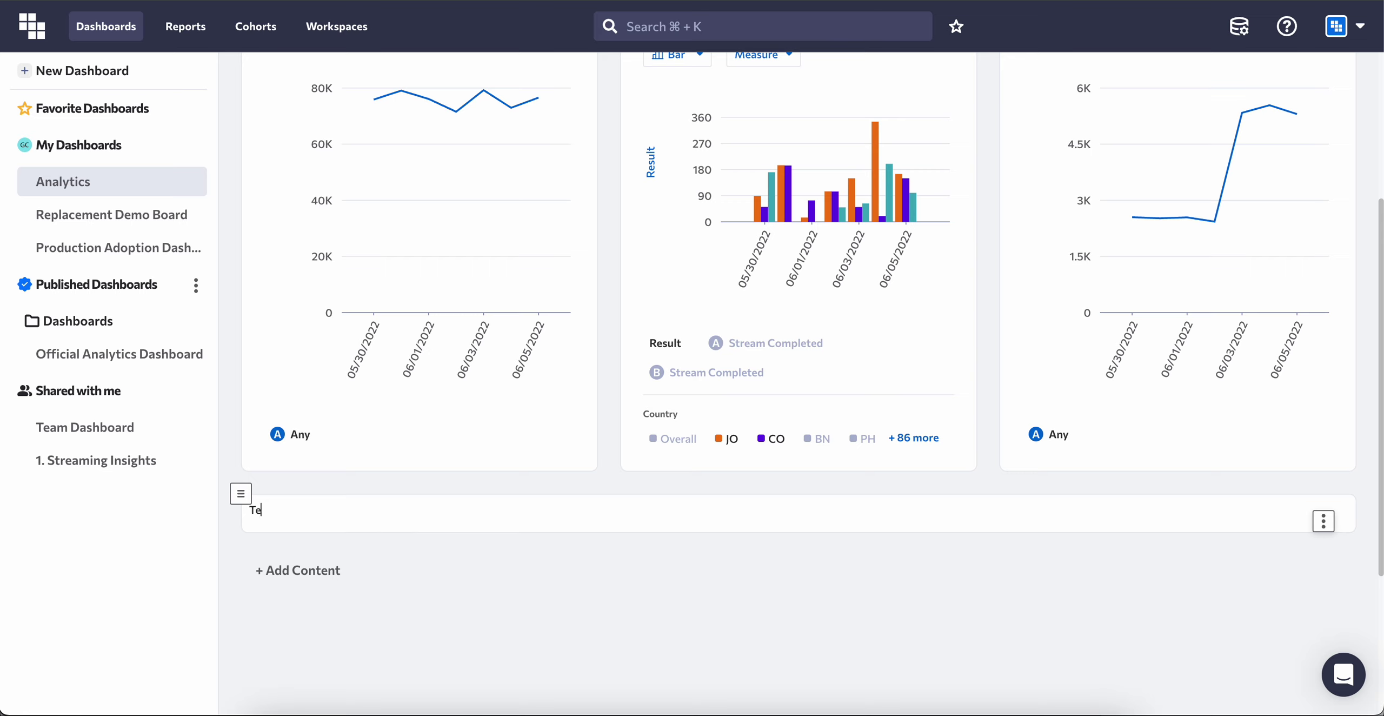
left_click_drag(321, 508, 236, 514)
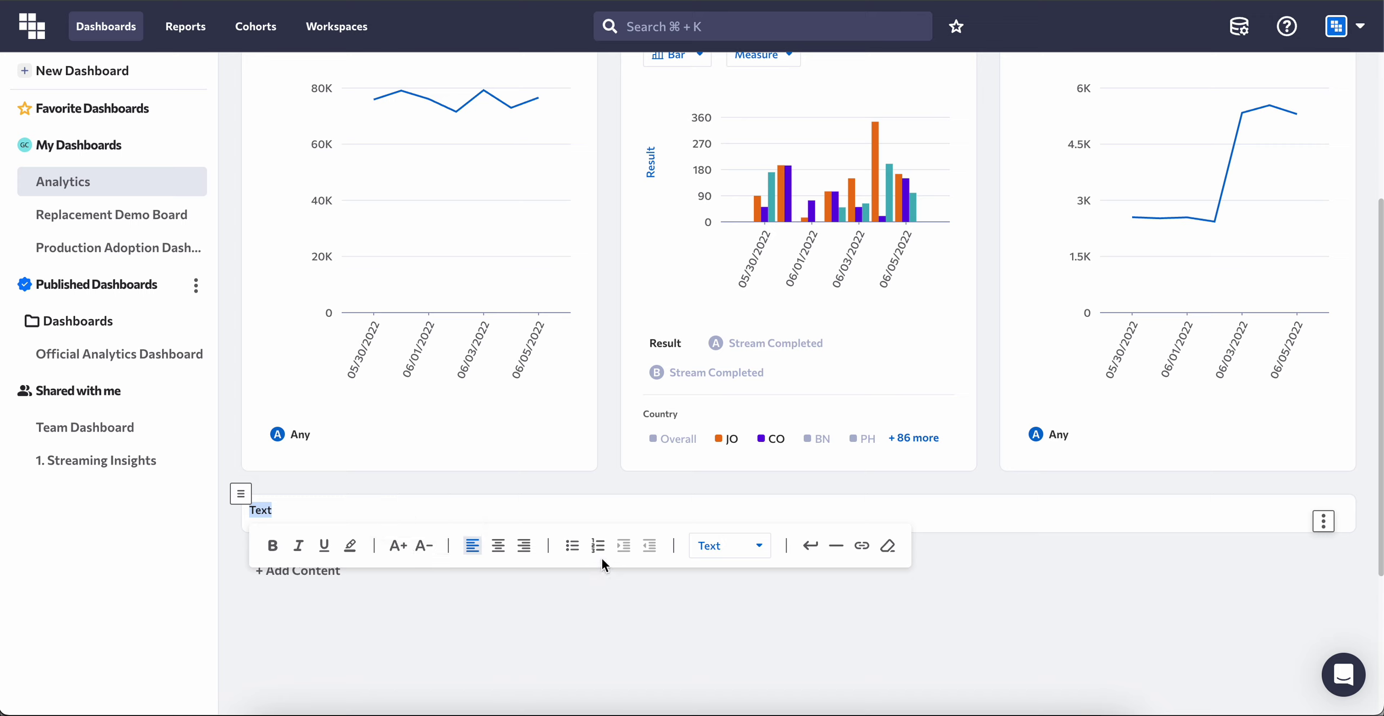
left_click(726, 548)
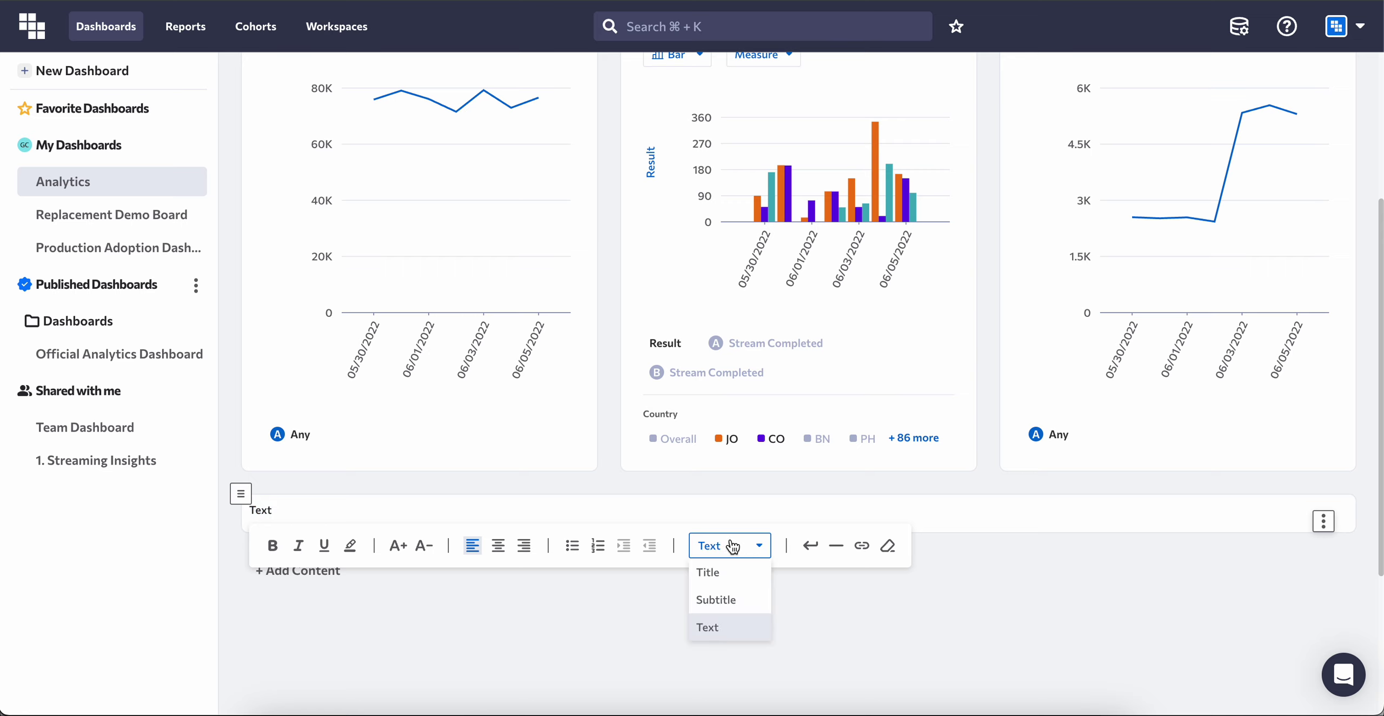
left_click(725, 571)
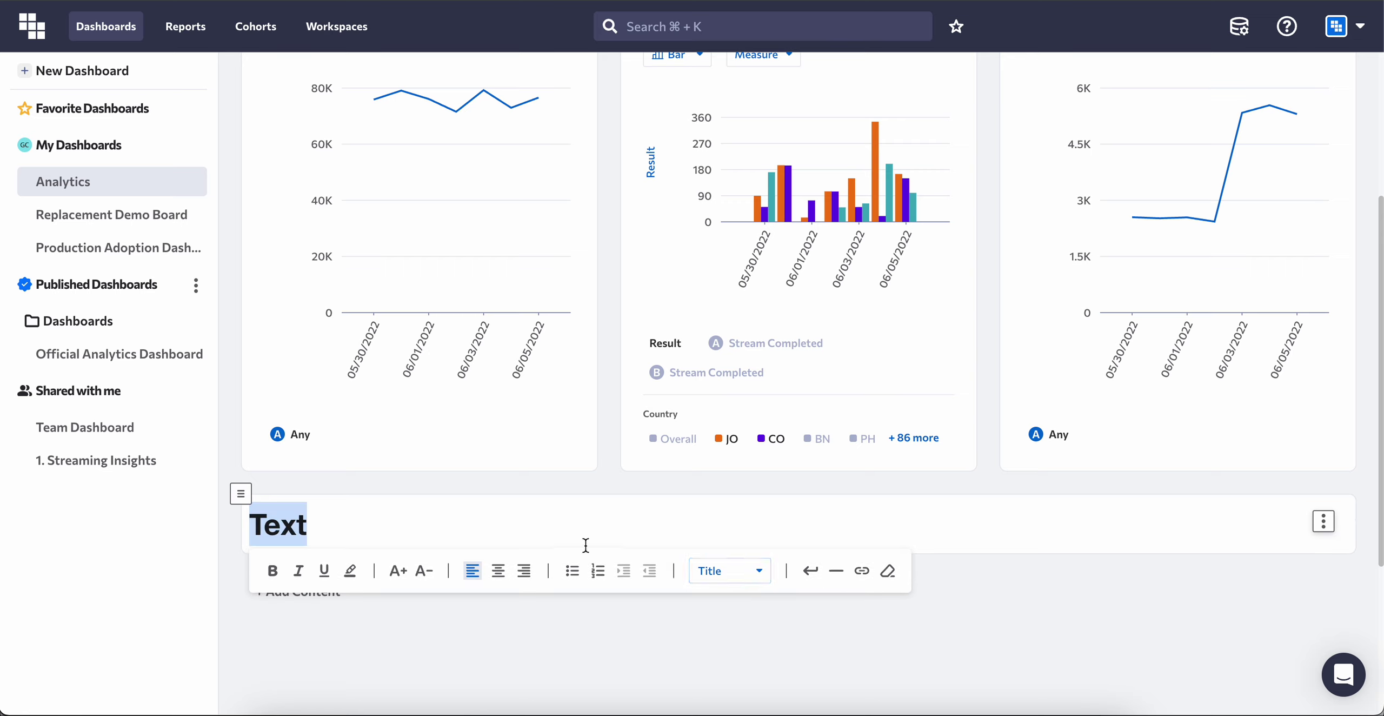
left_click(500, 574)
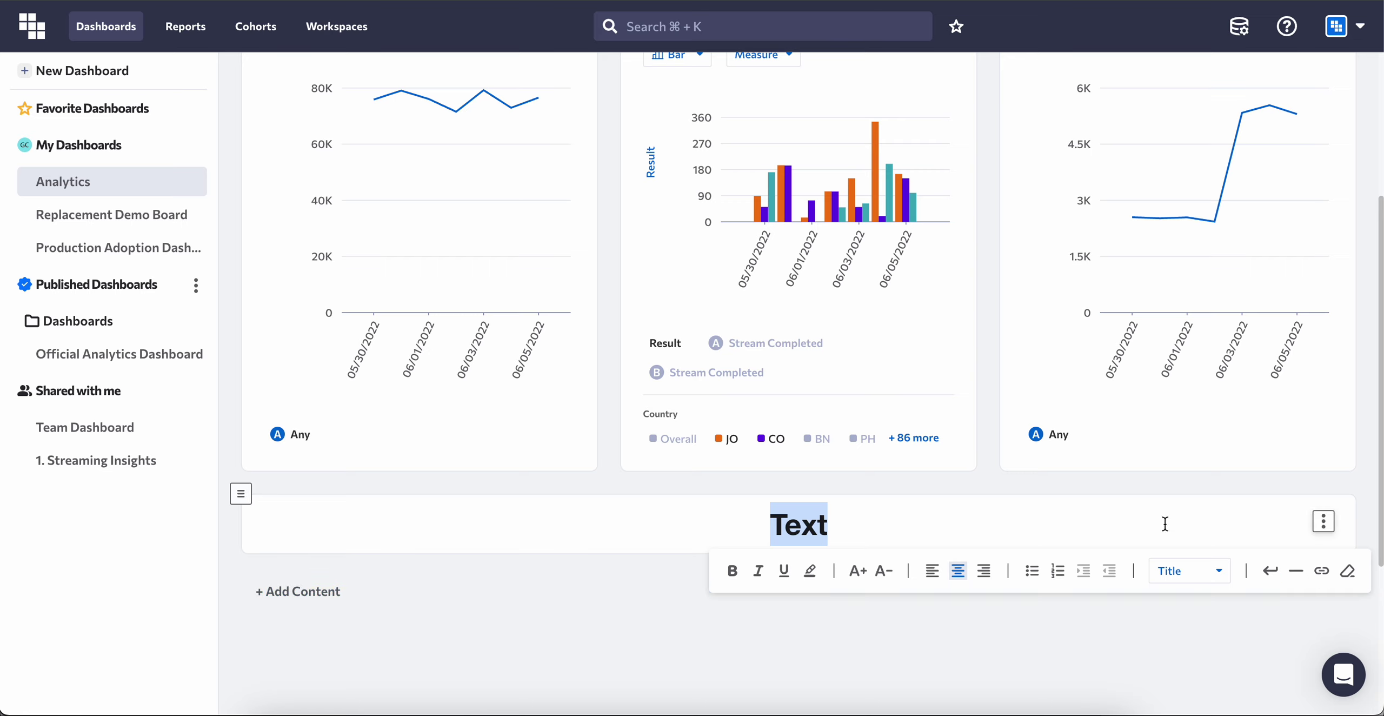
left_click(1137, 513)
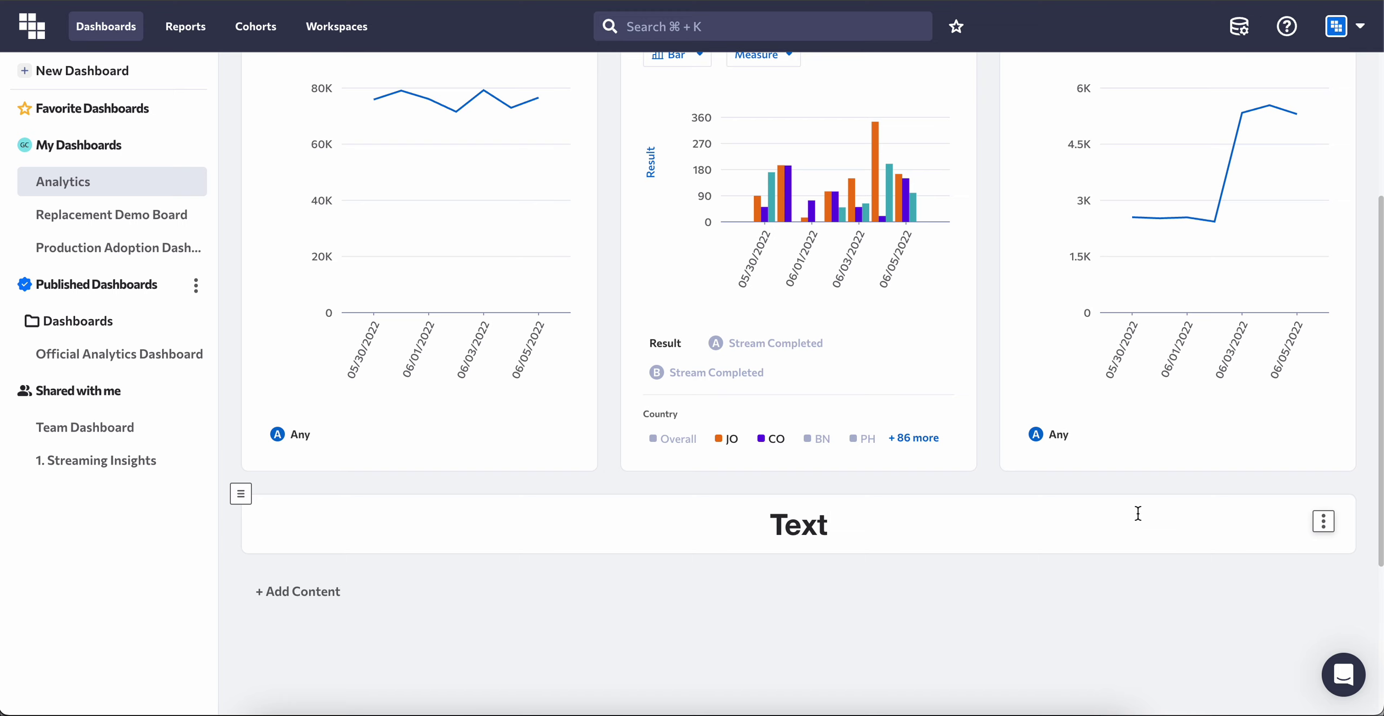
Step: Publish the Analytics dashboard to the QA folder inside the published Dashboards folder
scroll(1139, 512, "up", 5)
mouse_move(1138, 513)
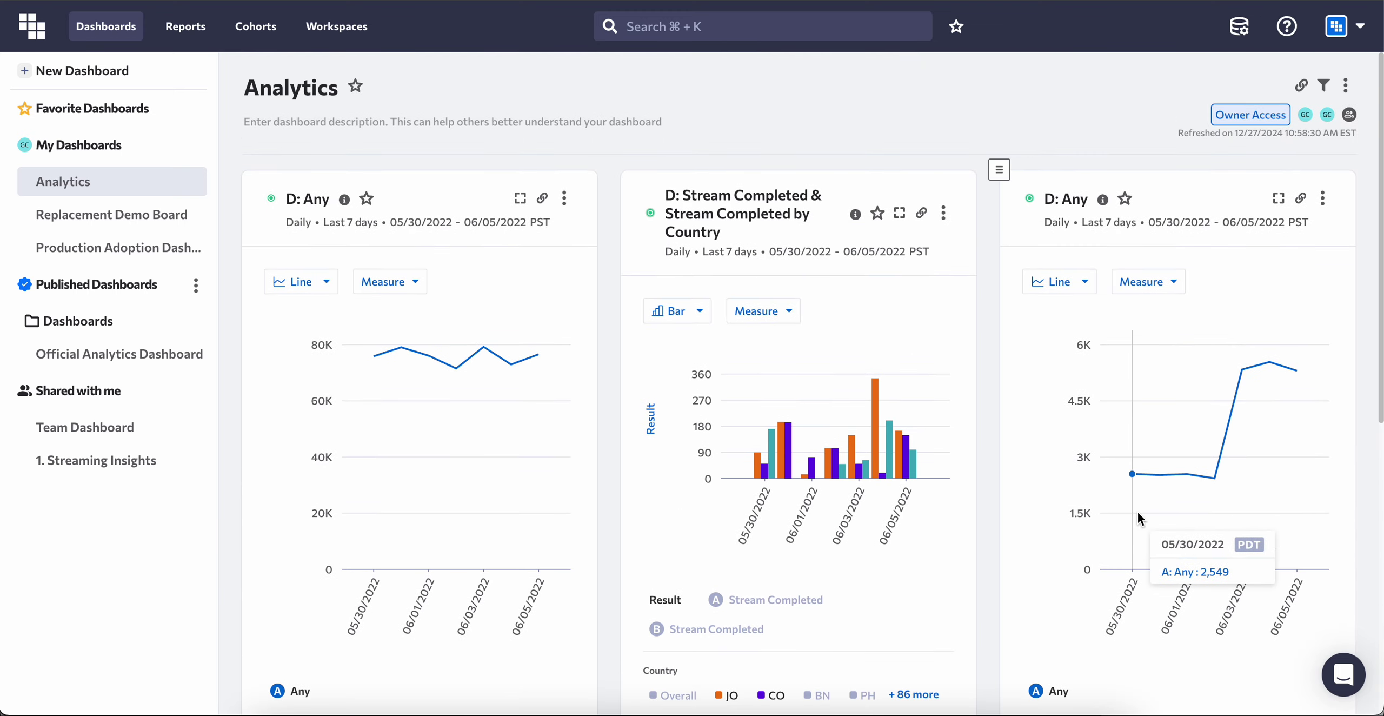
scroll(1138, 514, "down", 2)
scroll(1137, 512, "up", 2)
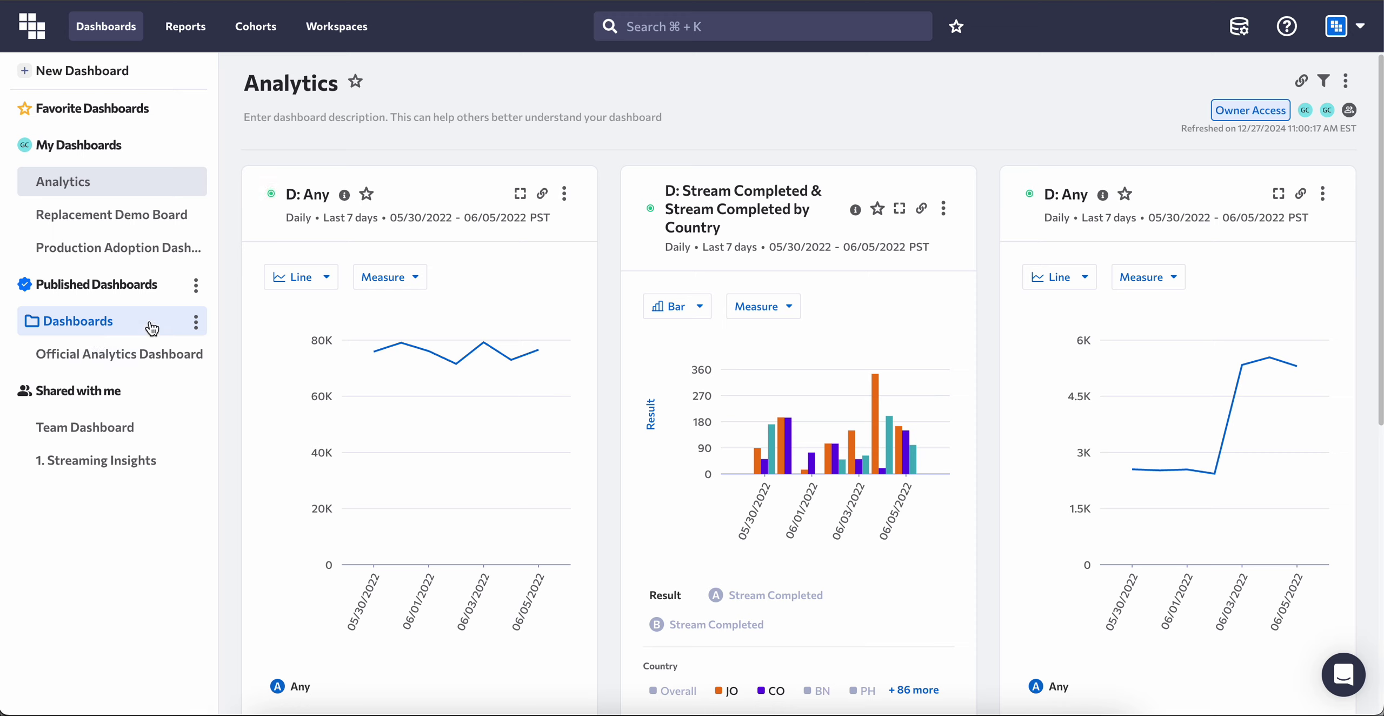
left_click(1346, 84)
left_click(1276, 246)
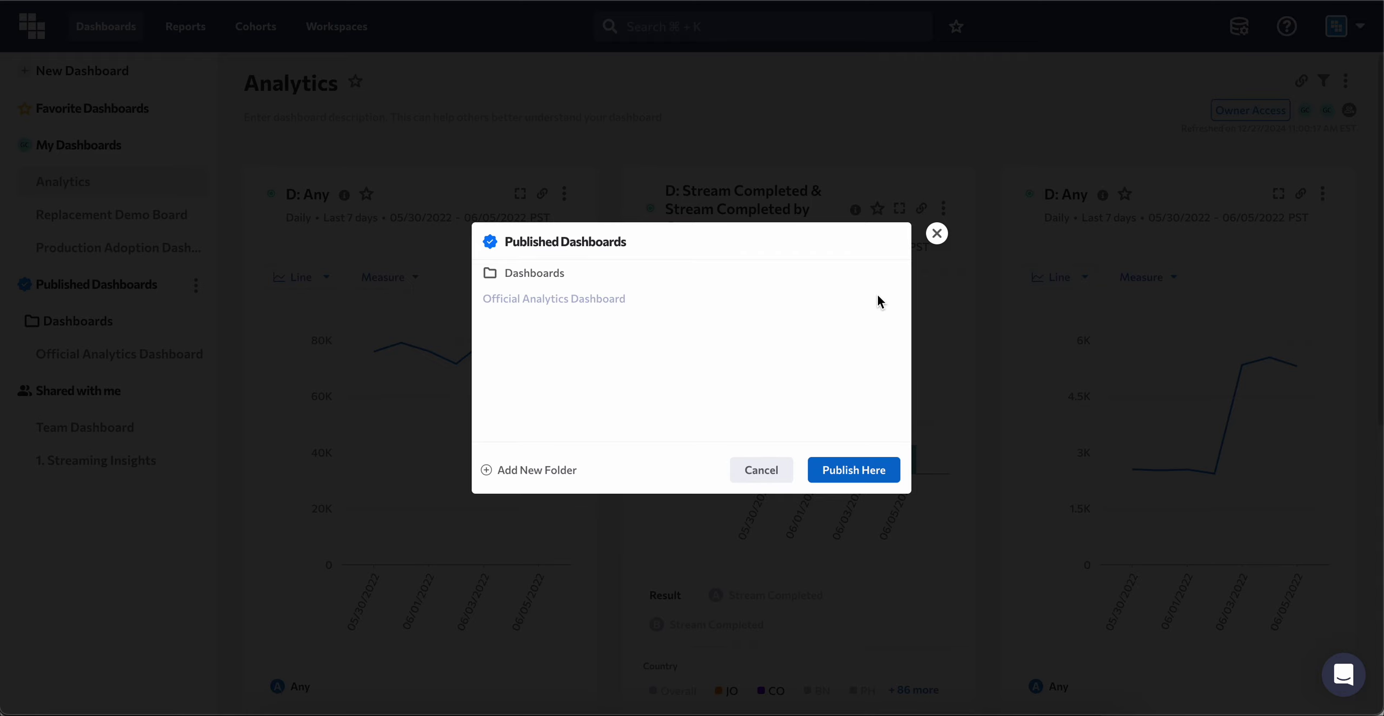
left_click(658, 280)
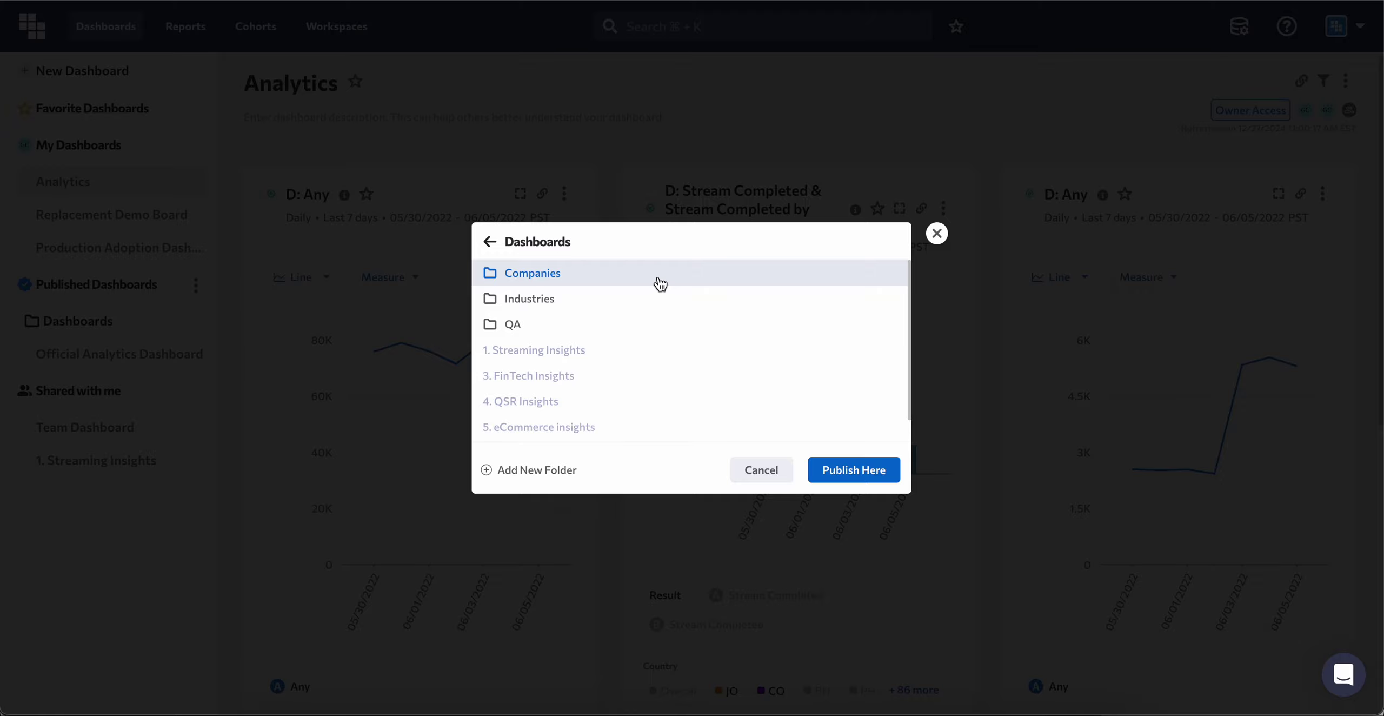
left_click(622, 325)
left_click(869, 473)
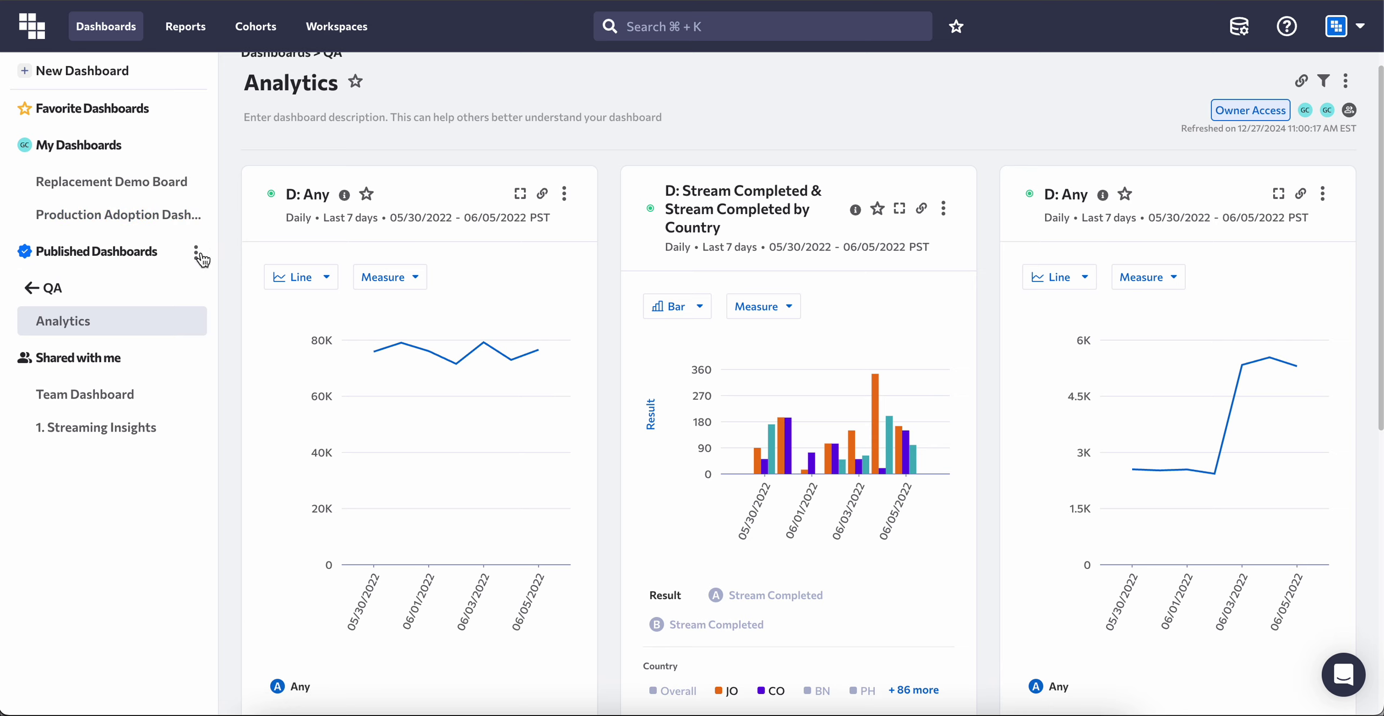
Step: Browse the published dashboards from the QA folder up to the top level and back into QA
left_click(109, 301)
left_click(90, 301)
left_click(91, 301)
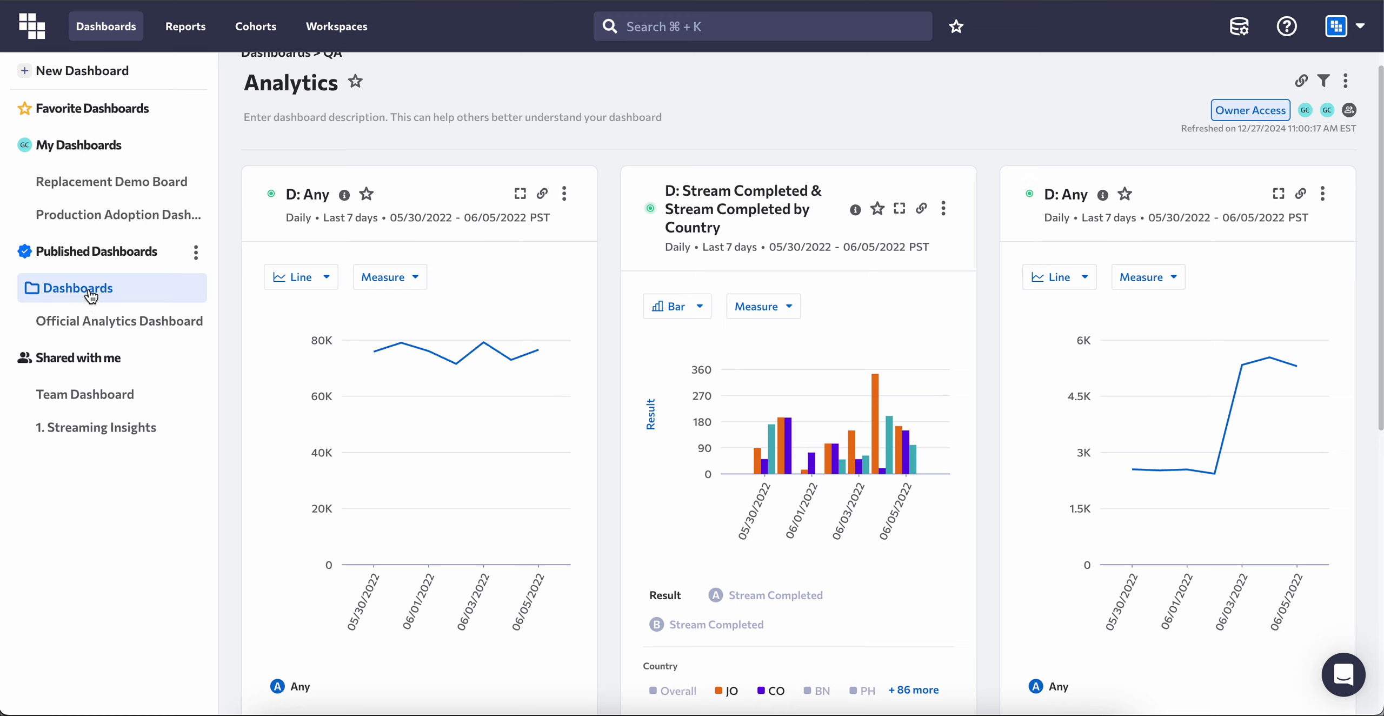
left_click(111, 381)
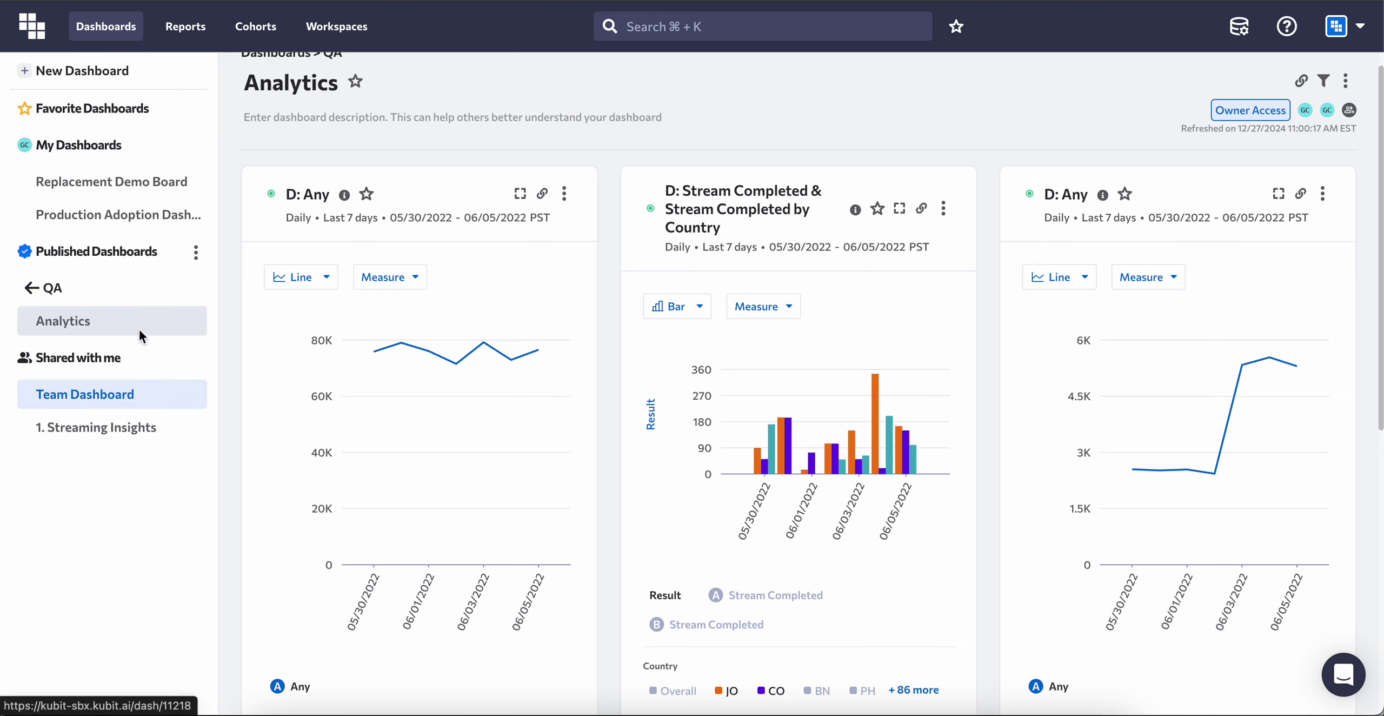
Step: Check the availability of adding a new published folder, both inside QA and in its parent Dashboards folder
left_click(196, 253)
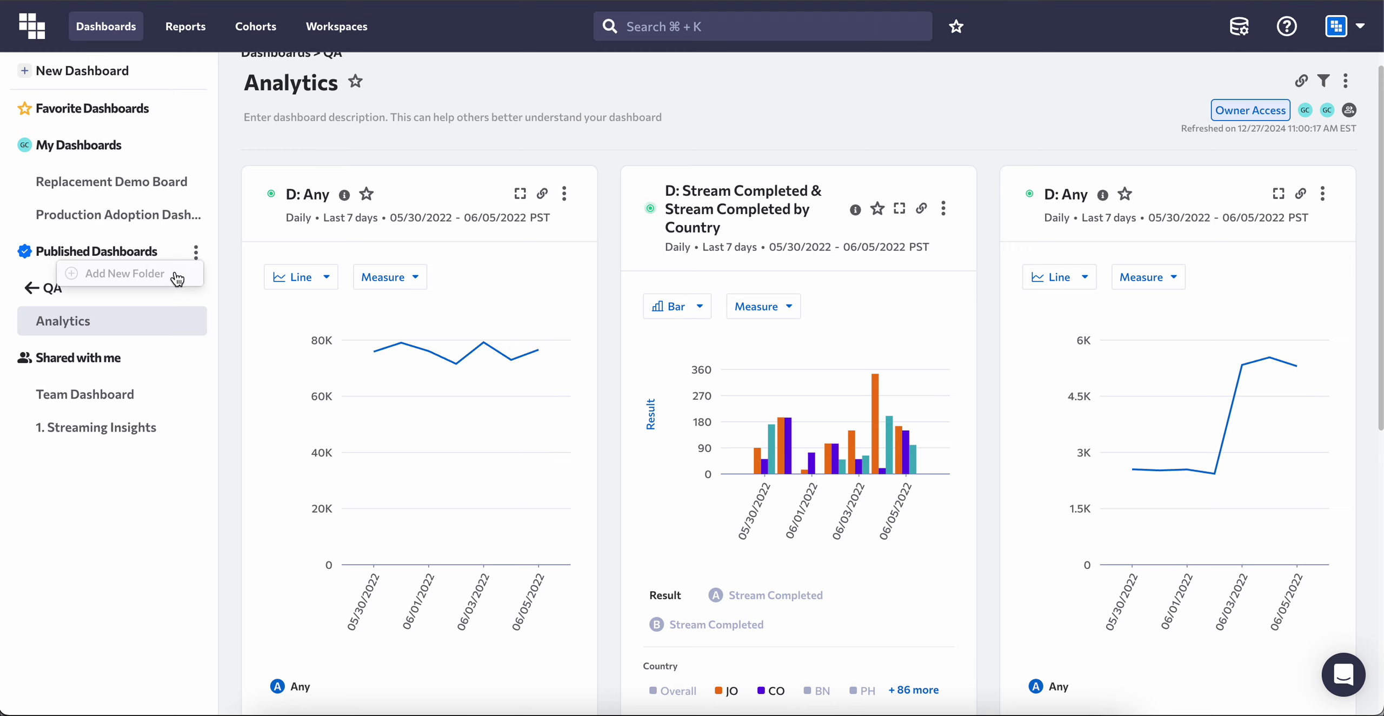
left_click(33, 292)
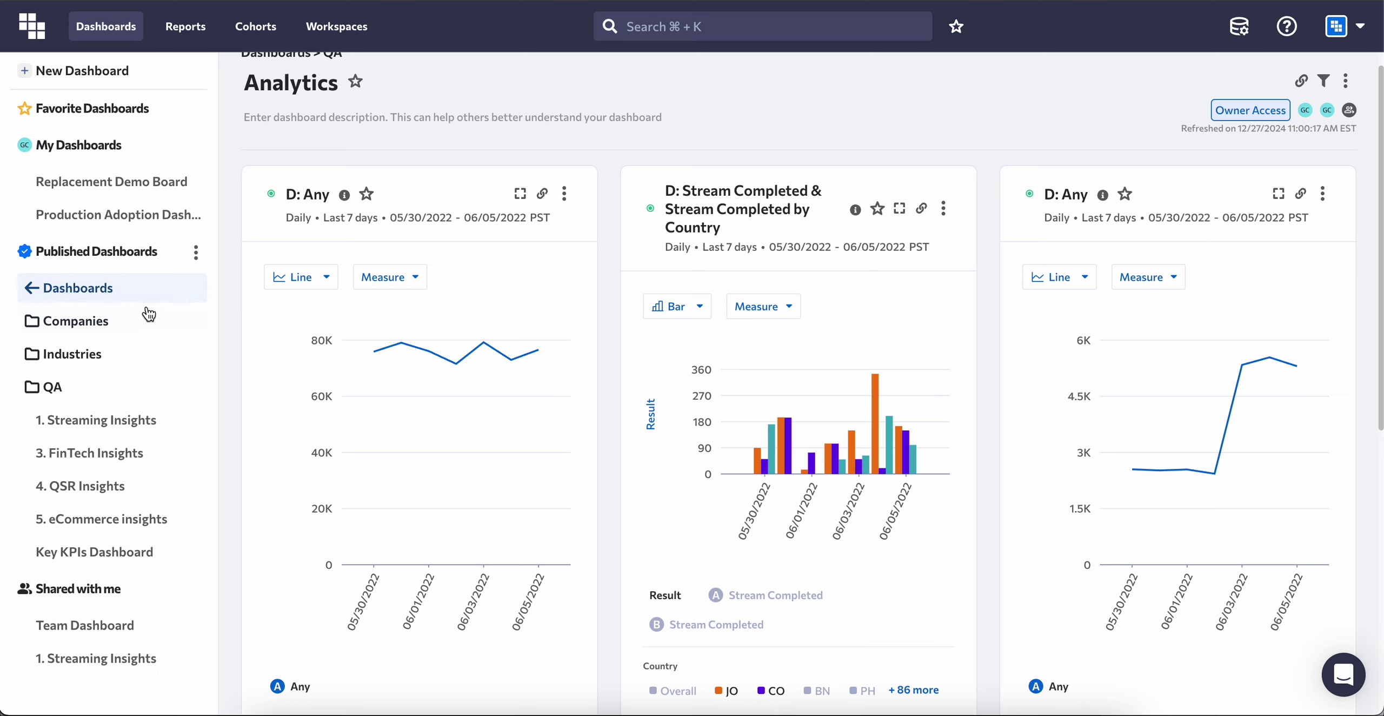
left_click(194, 259)
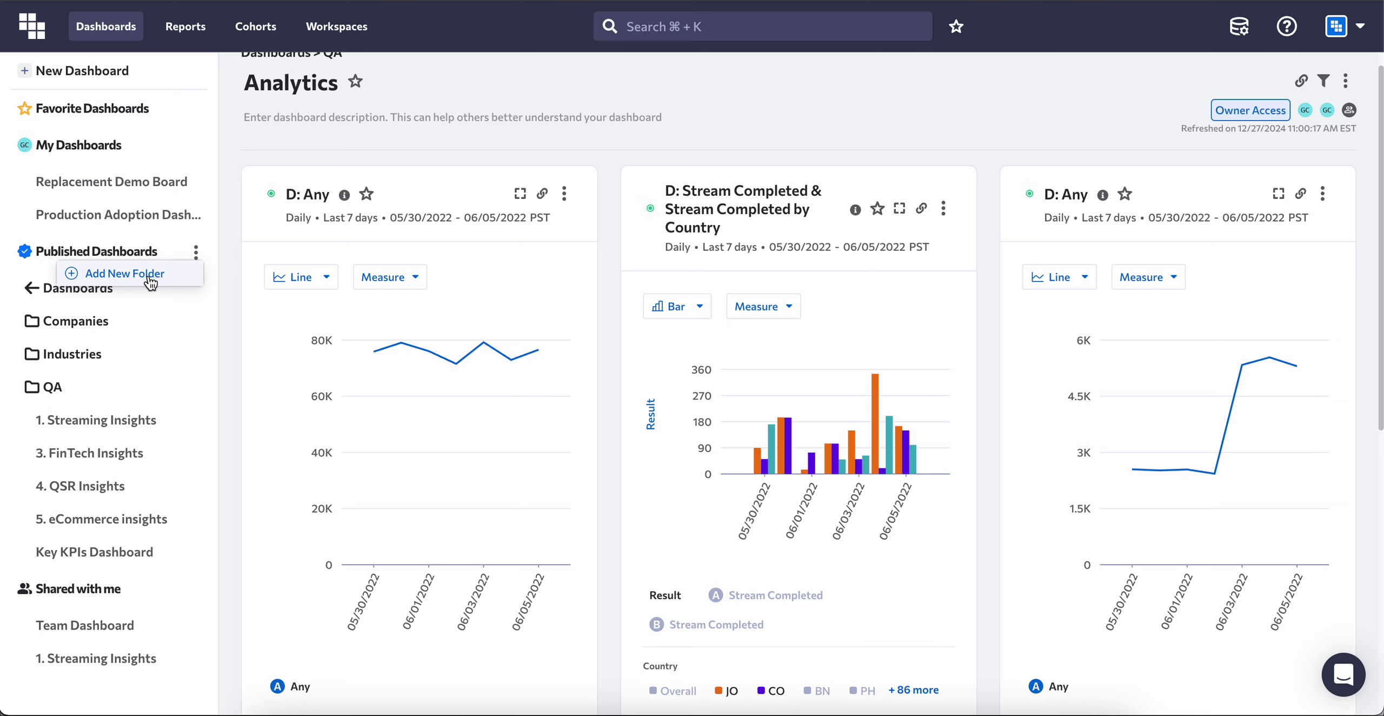
left_click(576, 275)
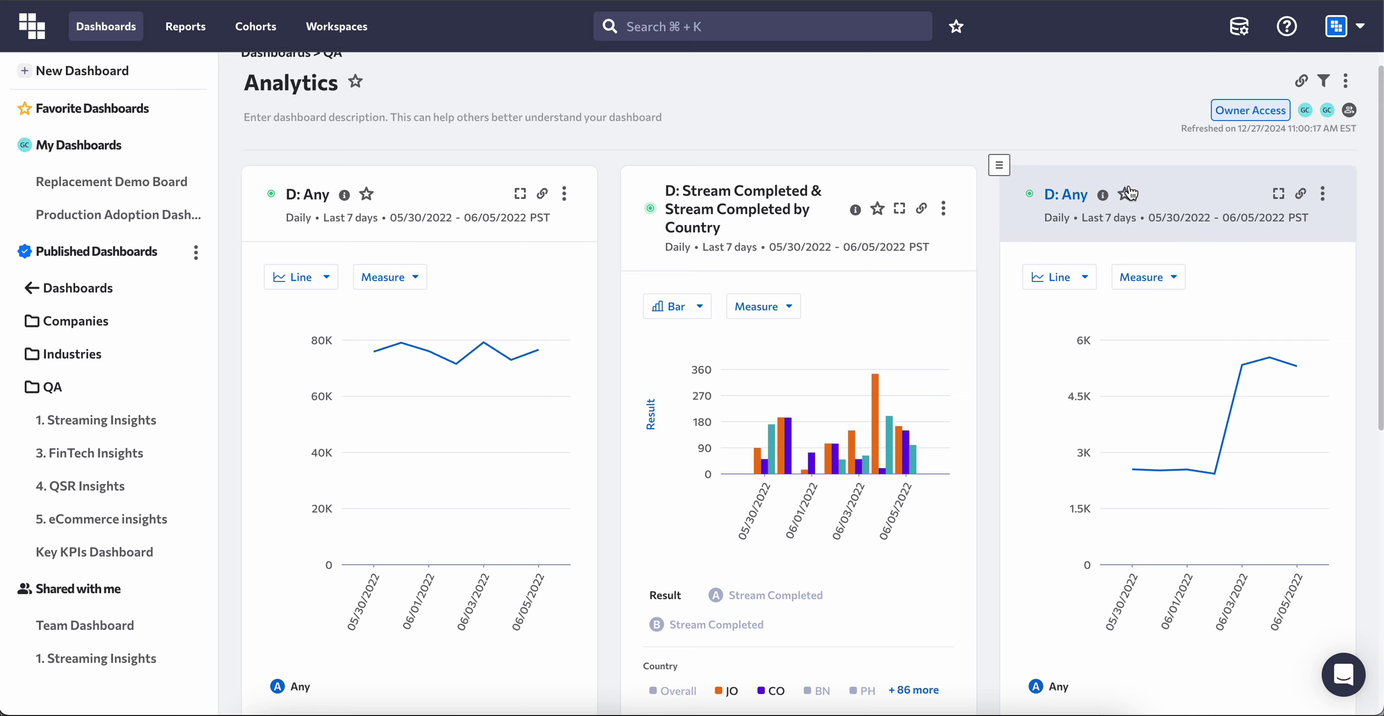
Step: Examine who has access to the Analytics dashboard and which roles can be assigned to Public
left_click(1350, 111)
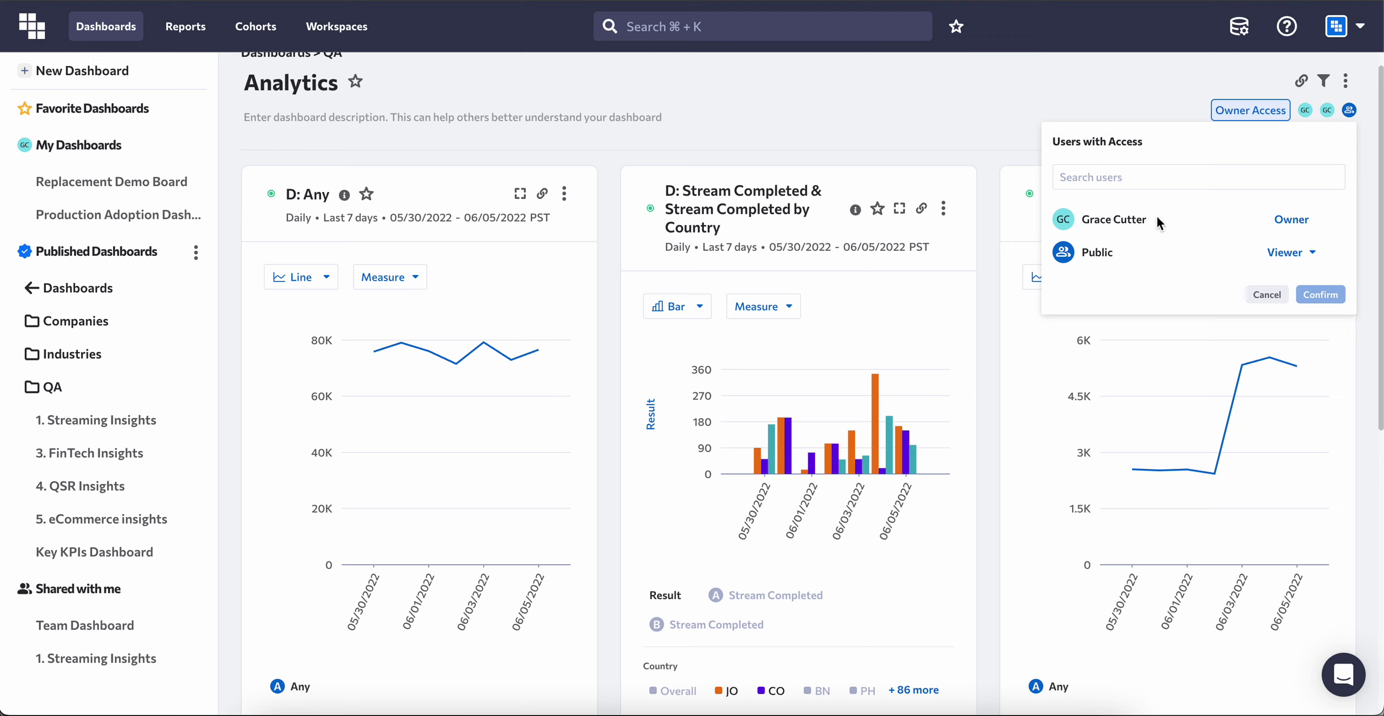
left_click(1305, 254)
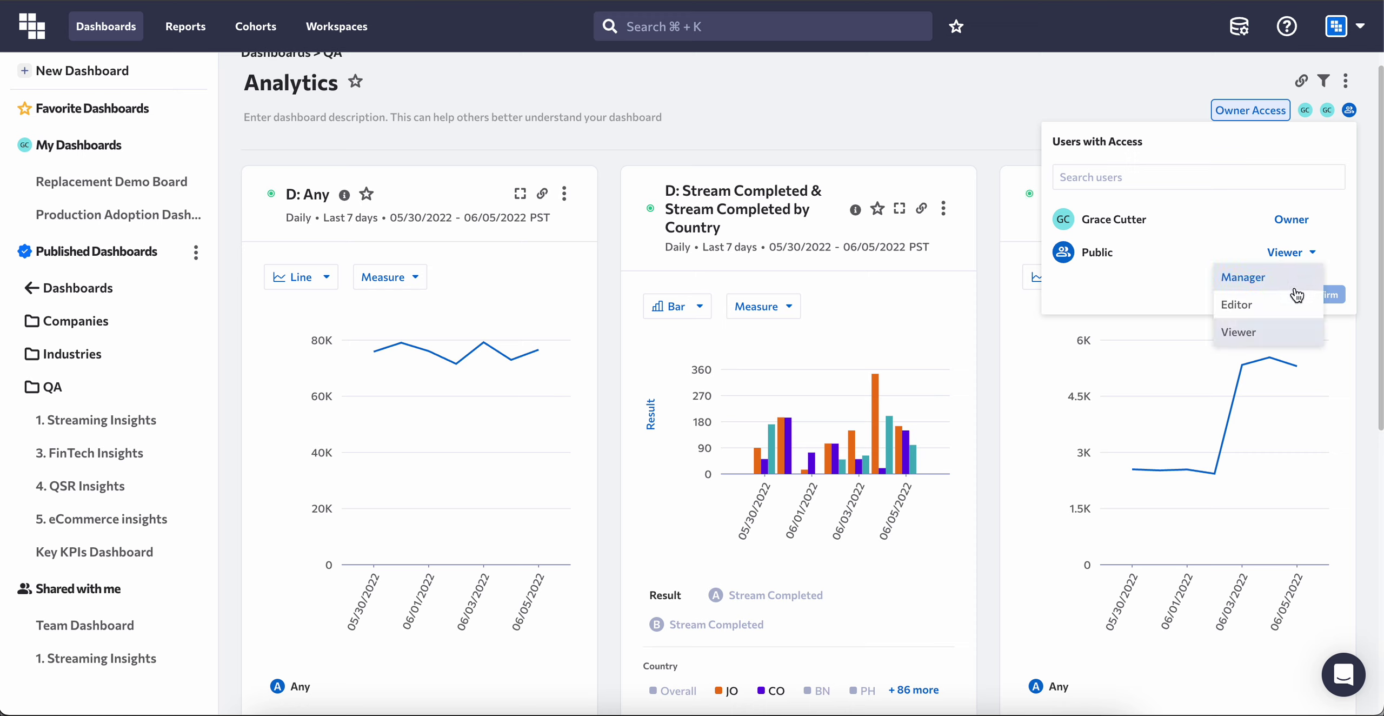
left_click(1142, 300)
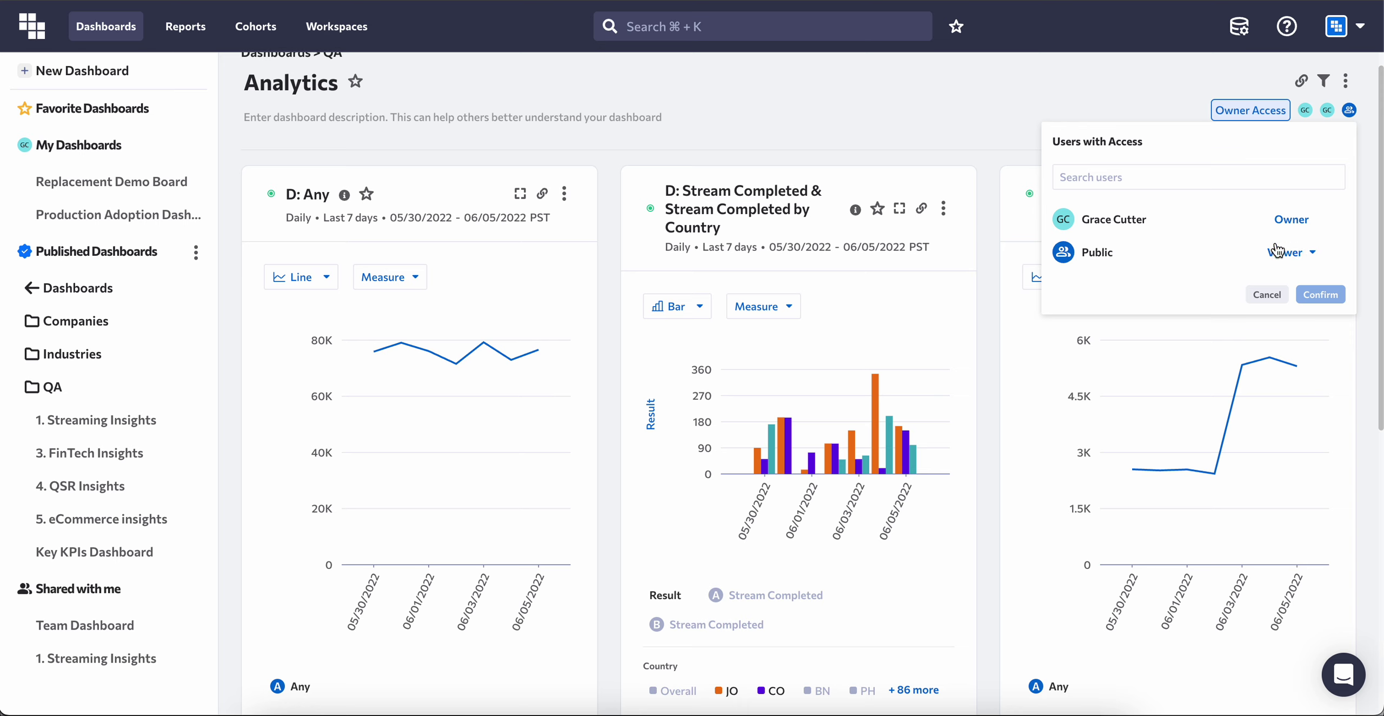
Step: Try adding another user to the Analytics dashboard's access list with the Manager role
left_click(1196, 178)
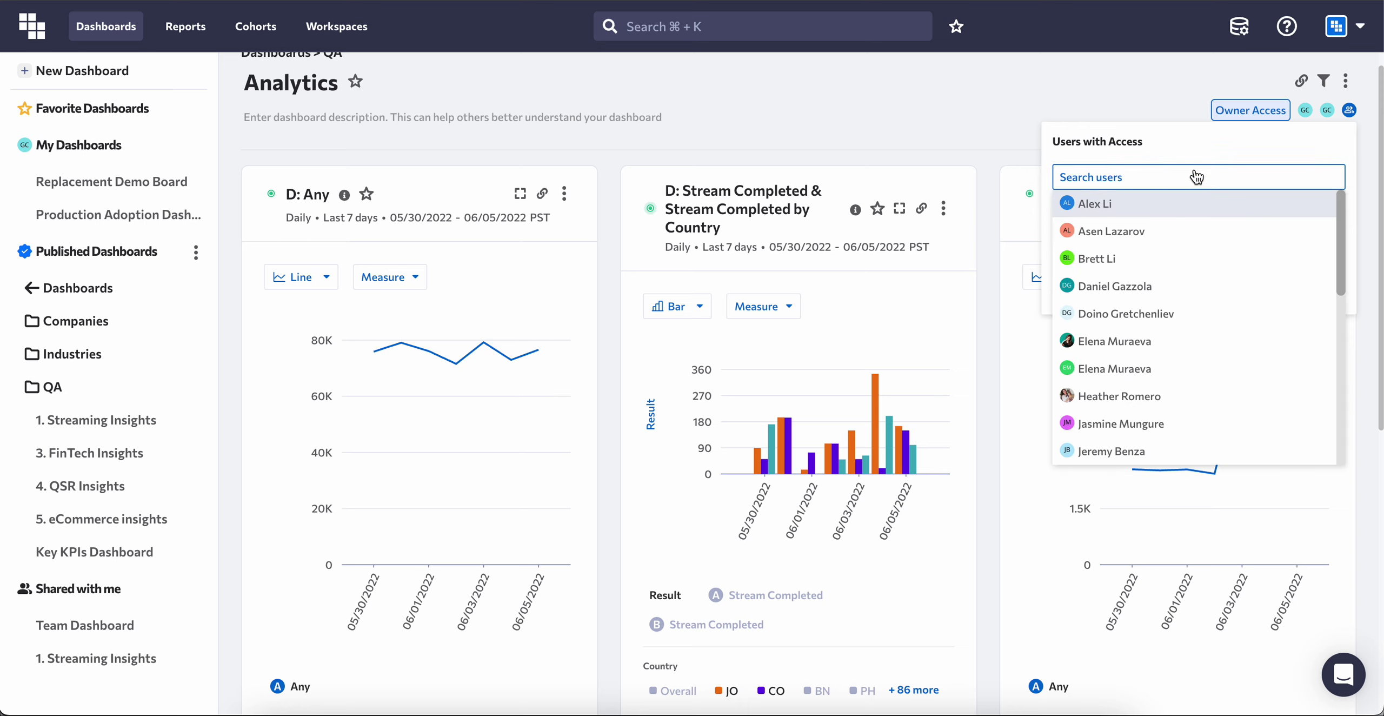
left_click(1103, 452)
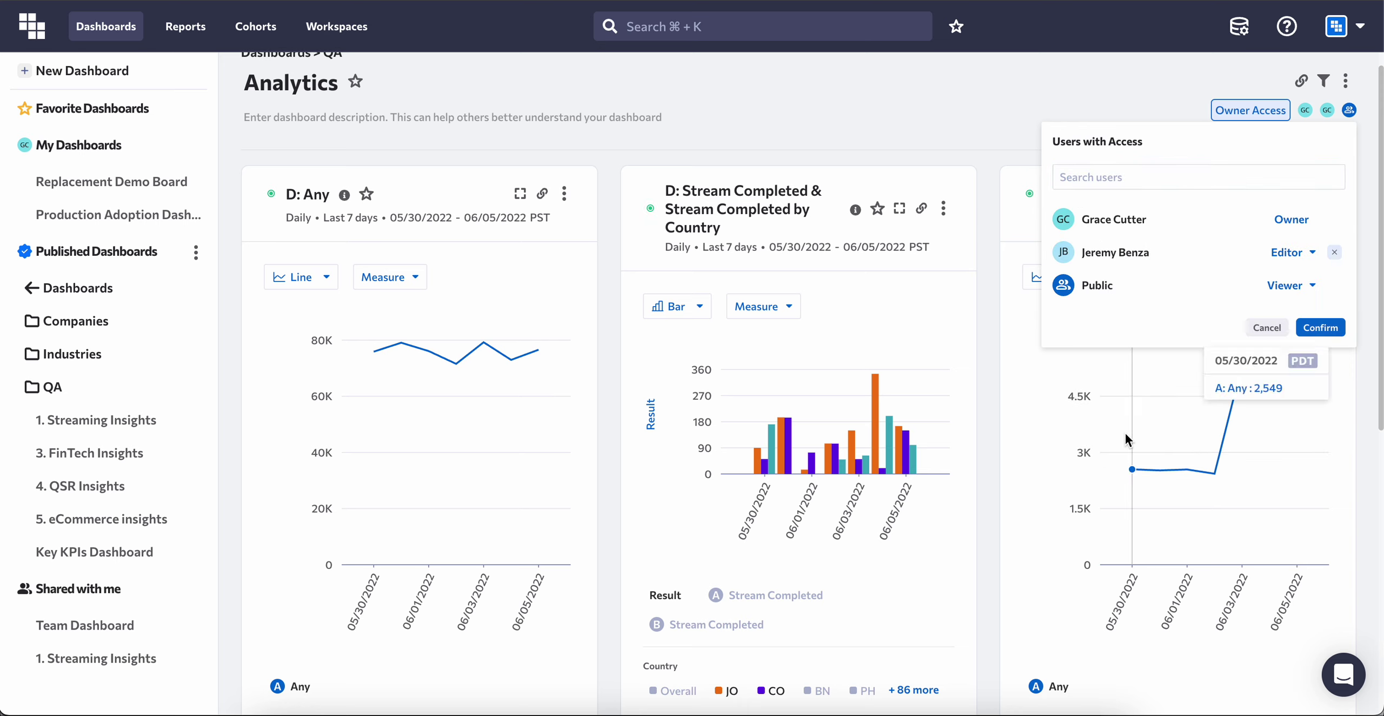
left_click(1298, 264)
left_click(1262, 275)
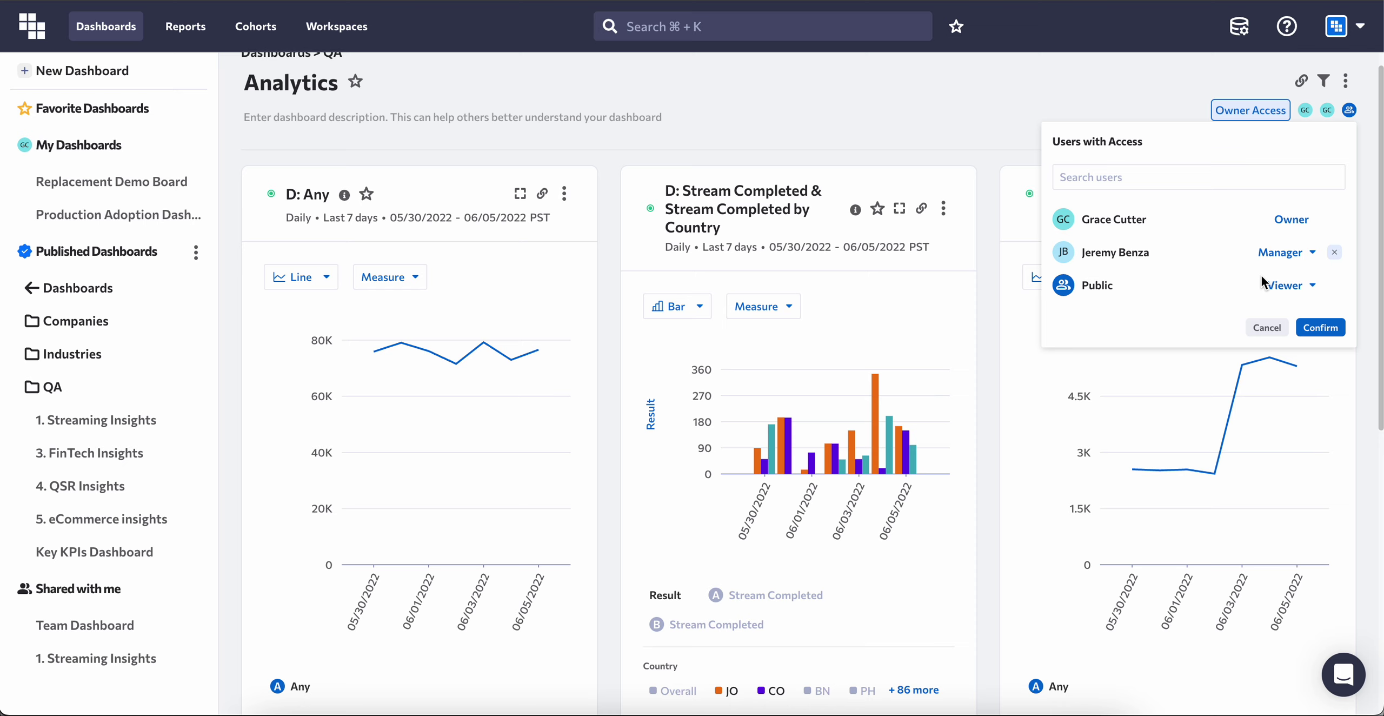
left_click(1214, 180)
Step: Reopen the published QA folder and show the actions available for its Analytics dashboard
left_click(67, 400)
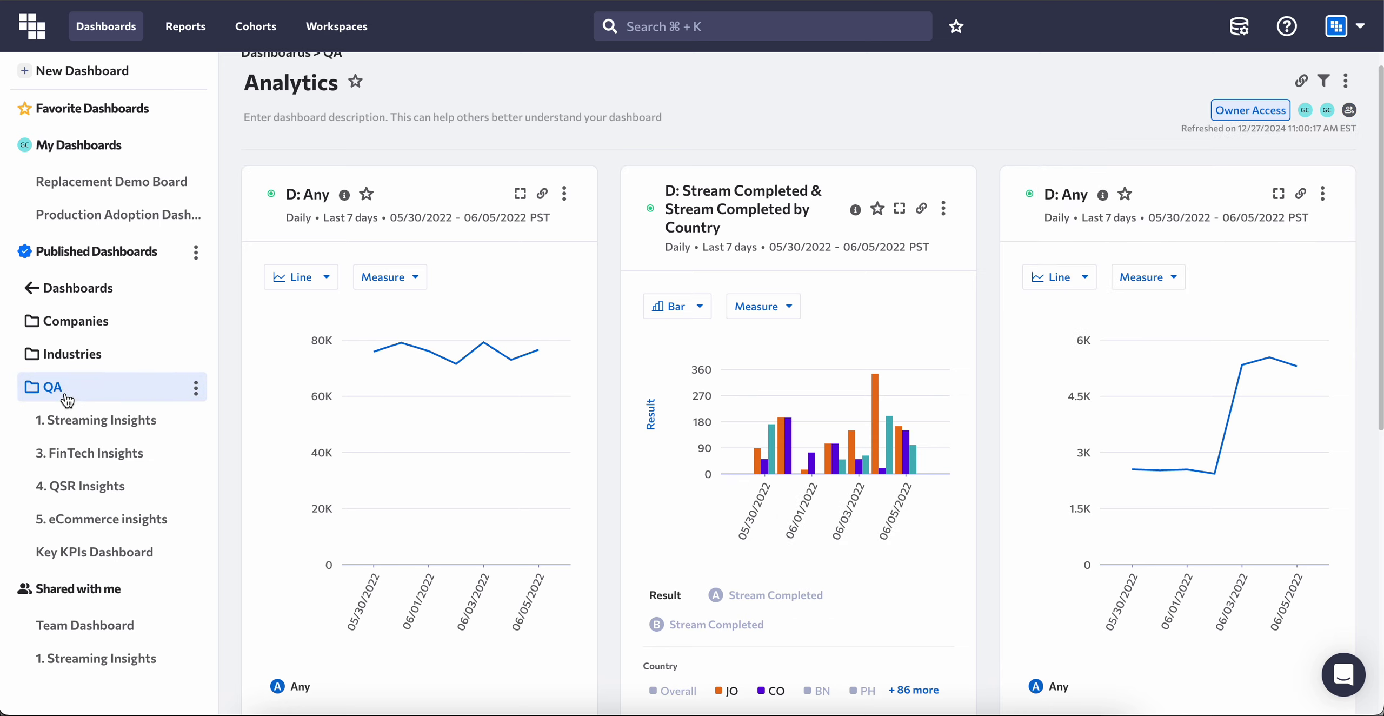
left_click(197, 322)
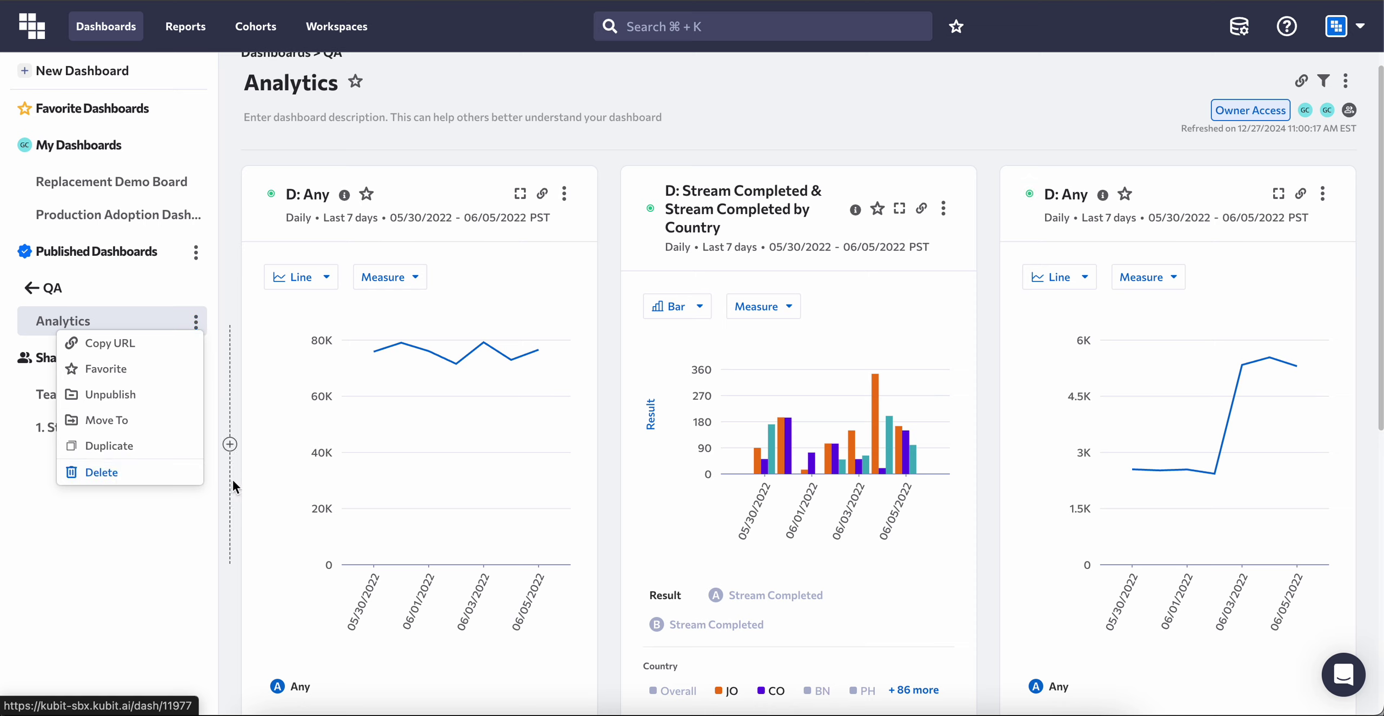
Step: Dismiss the dashboard's action list and add another user to the Analytics dashboard's access list
left_click(748, 70)
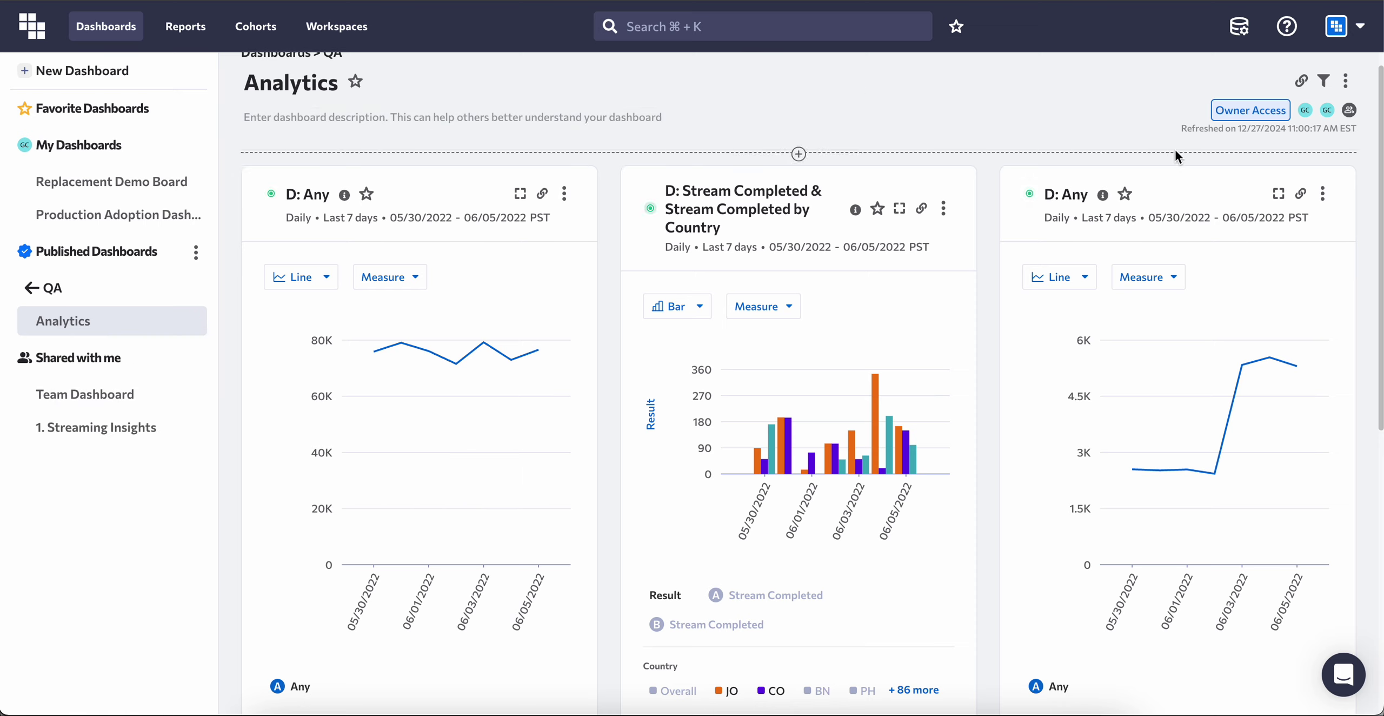
left_click(1350, 110)
left_click(1214, 184)
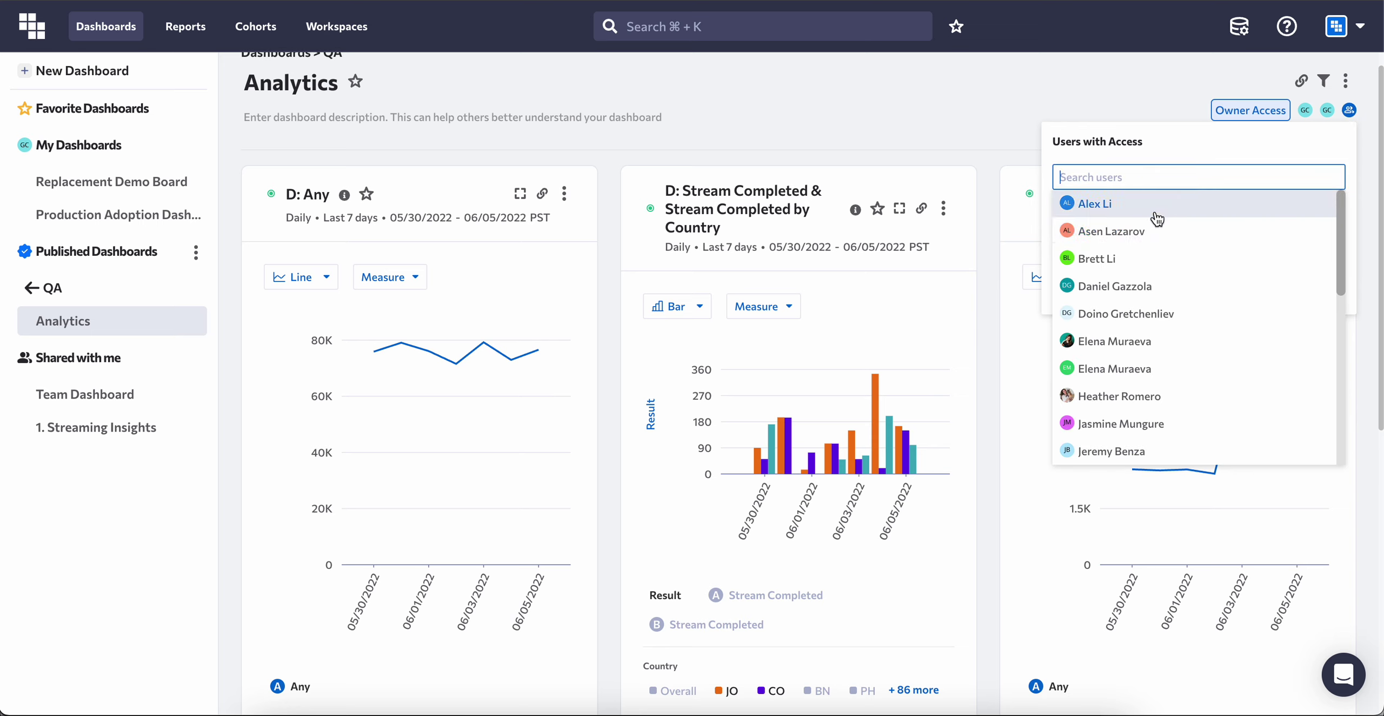
left_click(1134, 452)
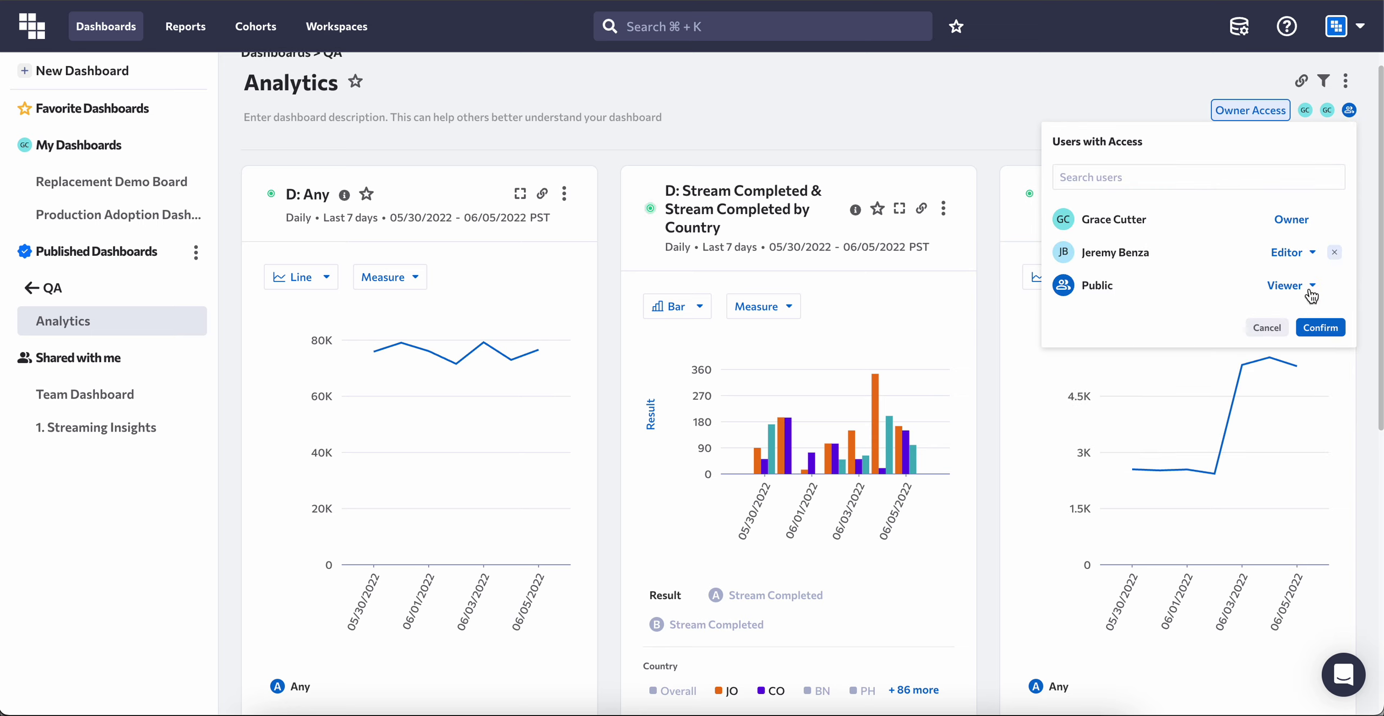
Step: Try the Manager role for the added user, return it to Editor, and confirm the access list
left_click(1289, 253)
left_click(1259, 276)
left_click(1271, 254)
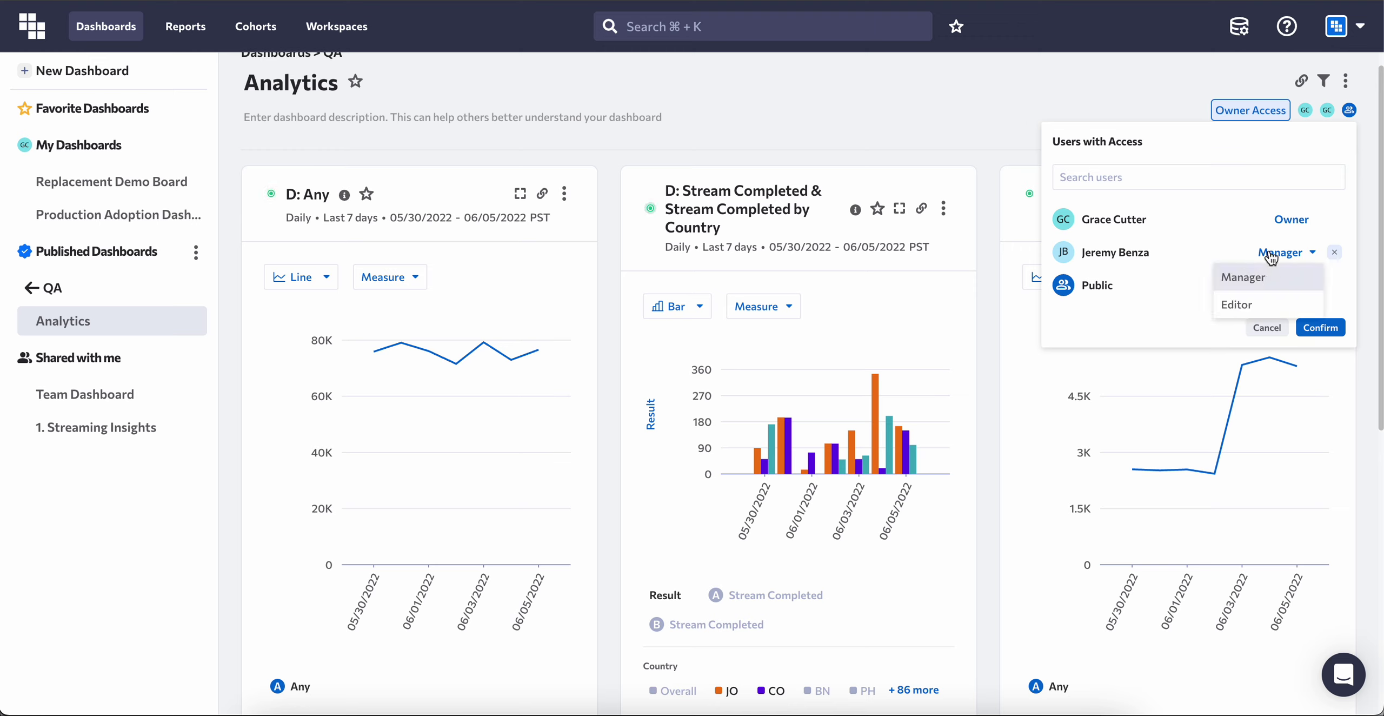
left_click(1271, 301)
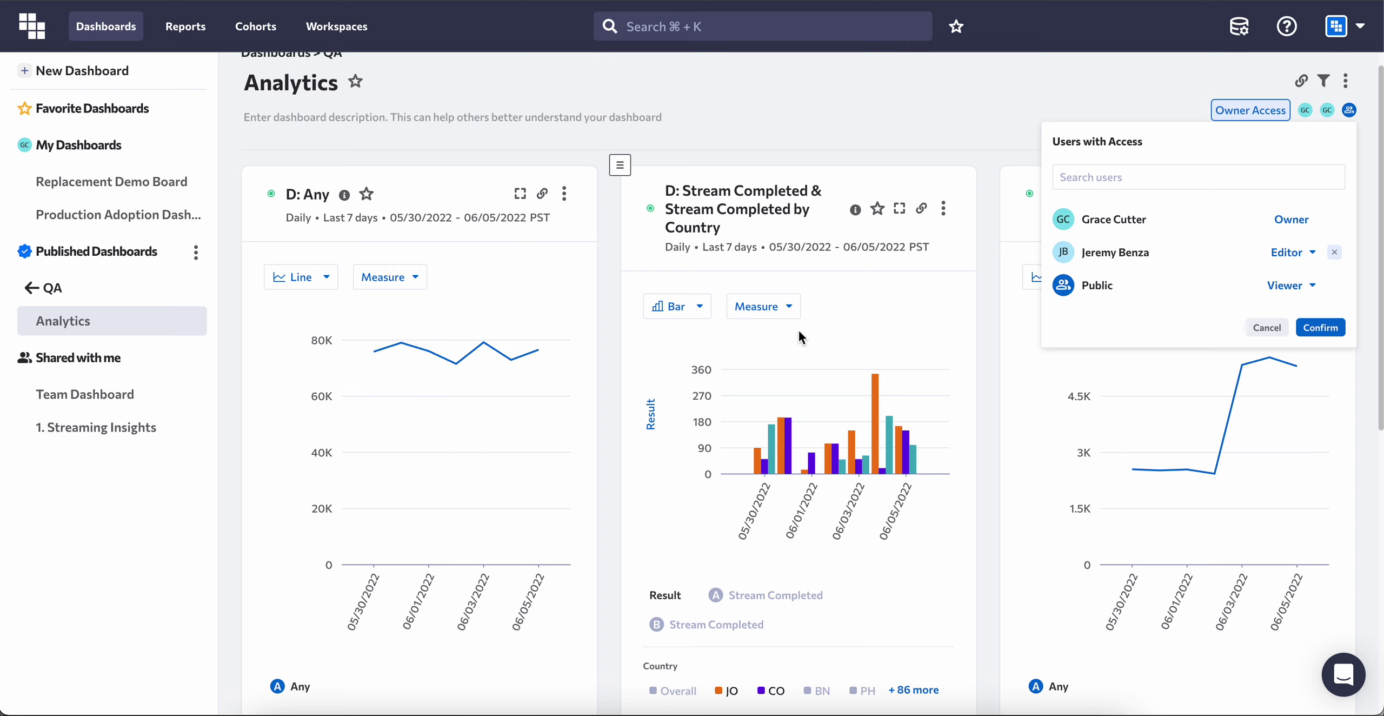
left_click(1111, 175)
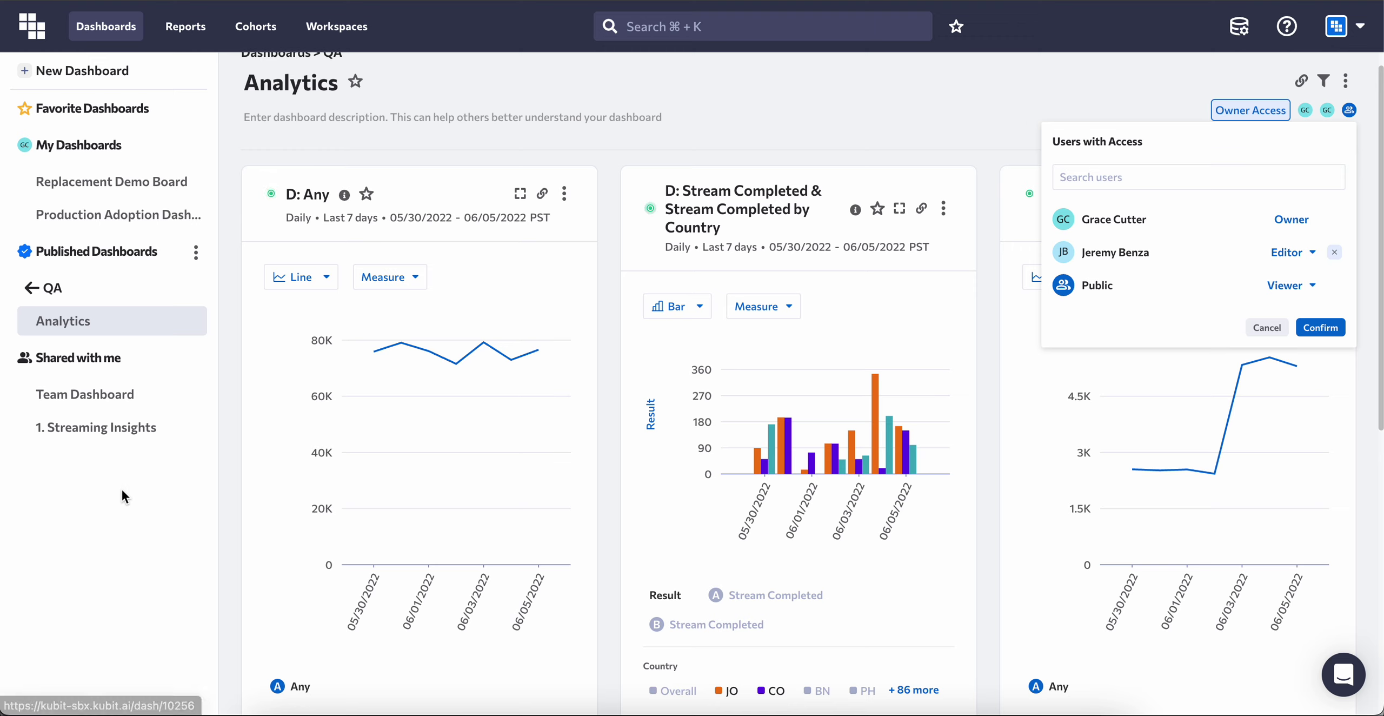
left_click(1321, 328)
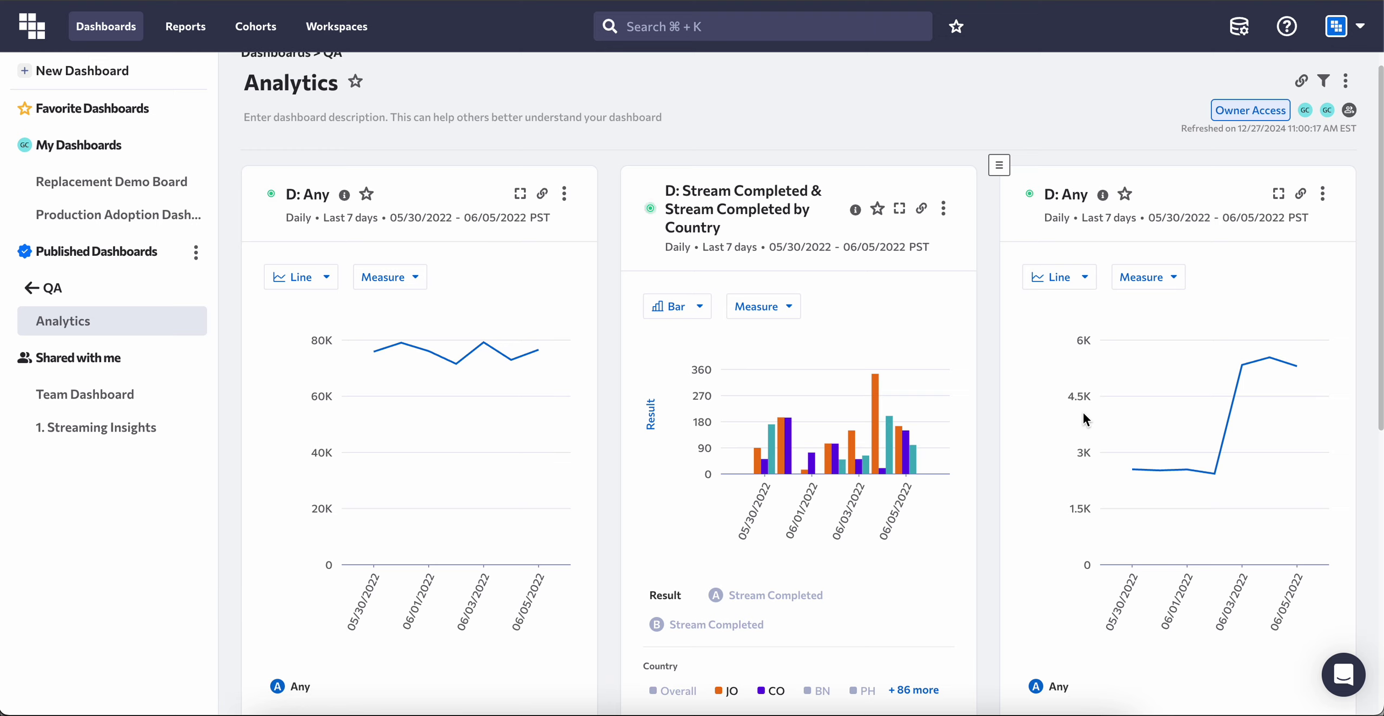
Step: Add a dashboard filter for App = iOS to the Analytics dashboard and execute it
left_click(1324, 81)
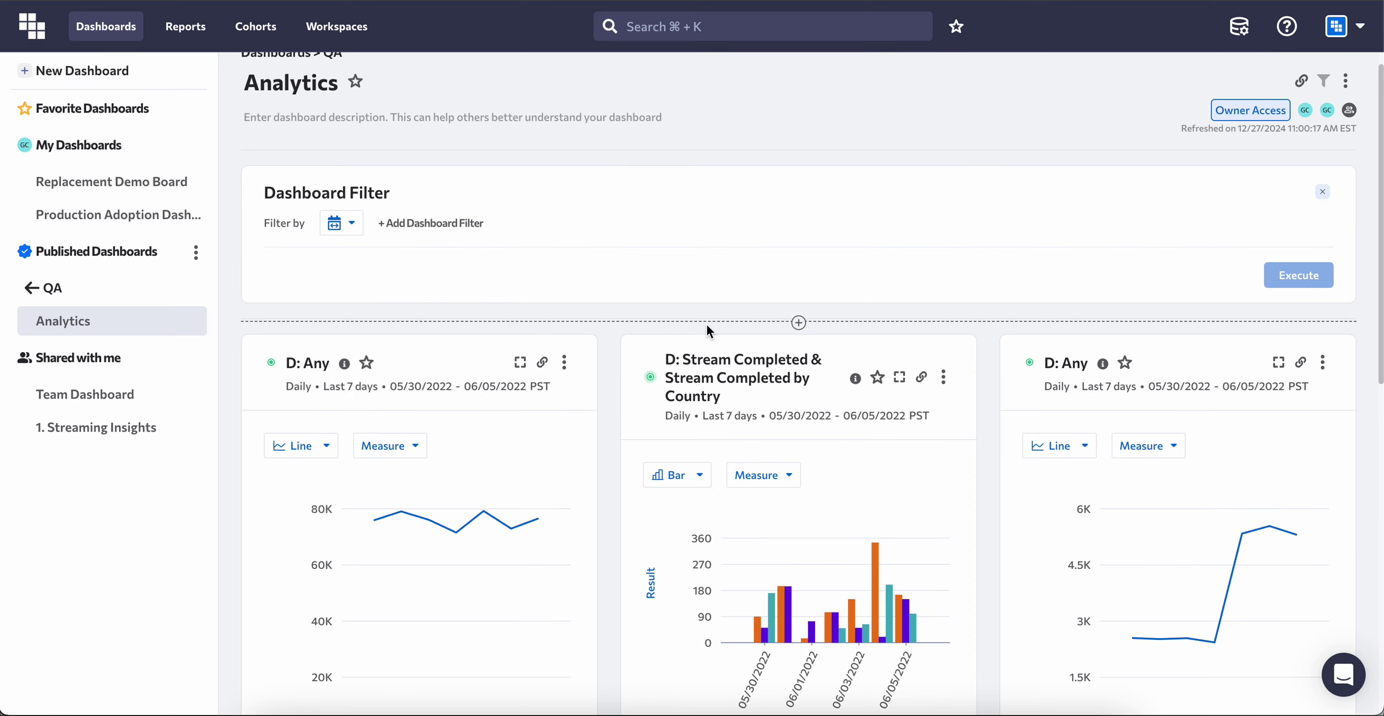
left_click(453, 222)
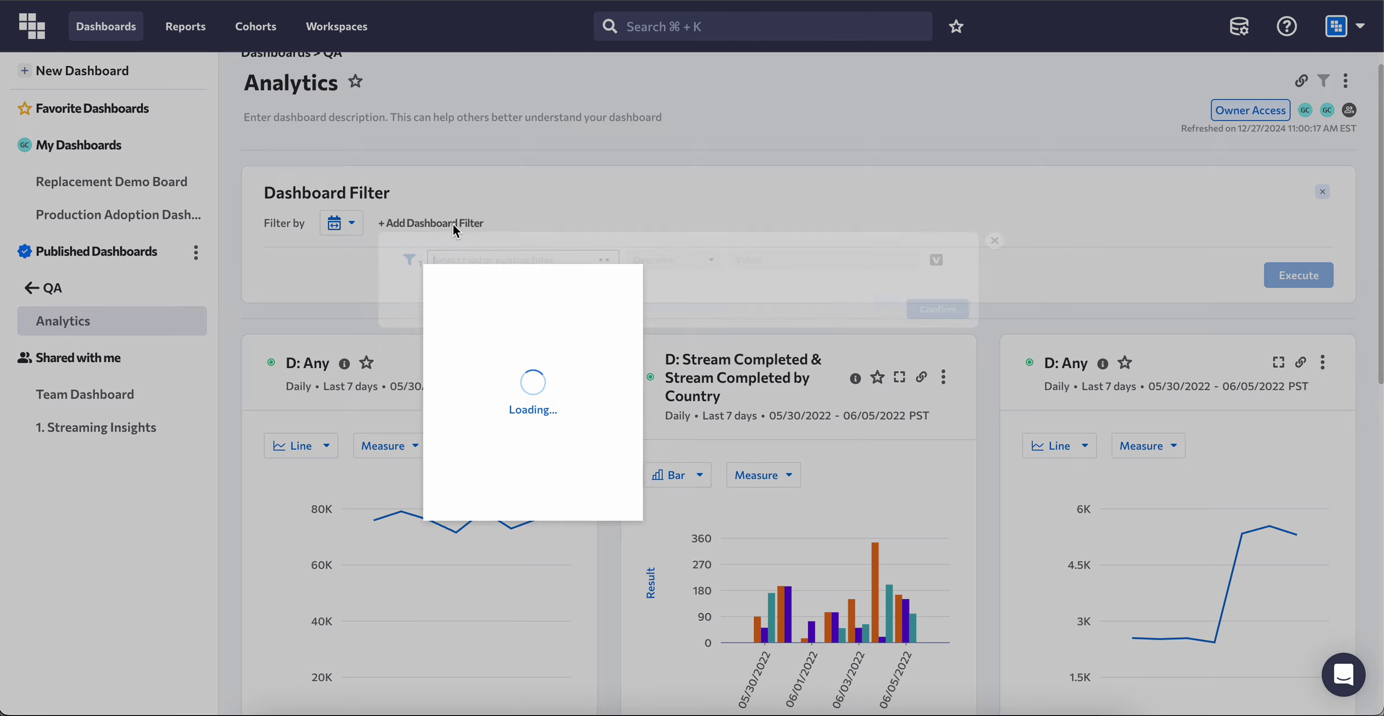
left_click(723, 327)
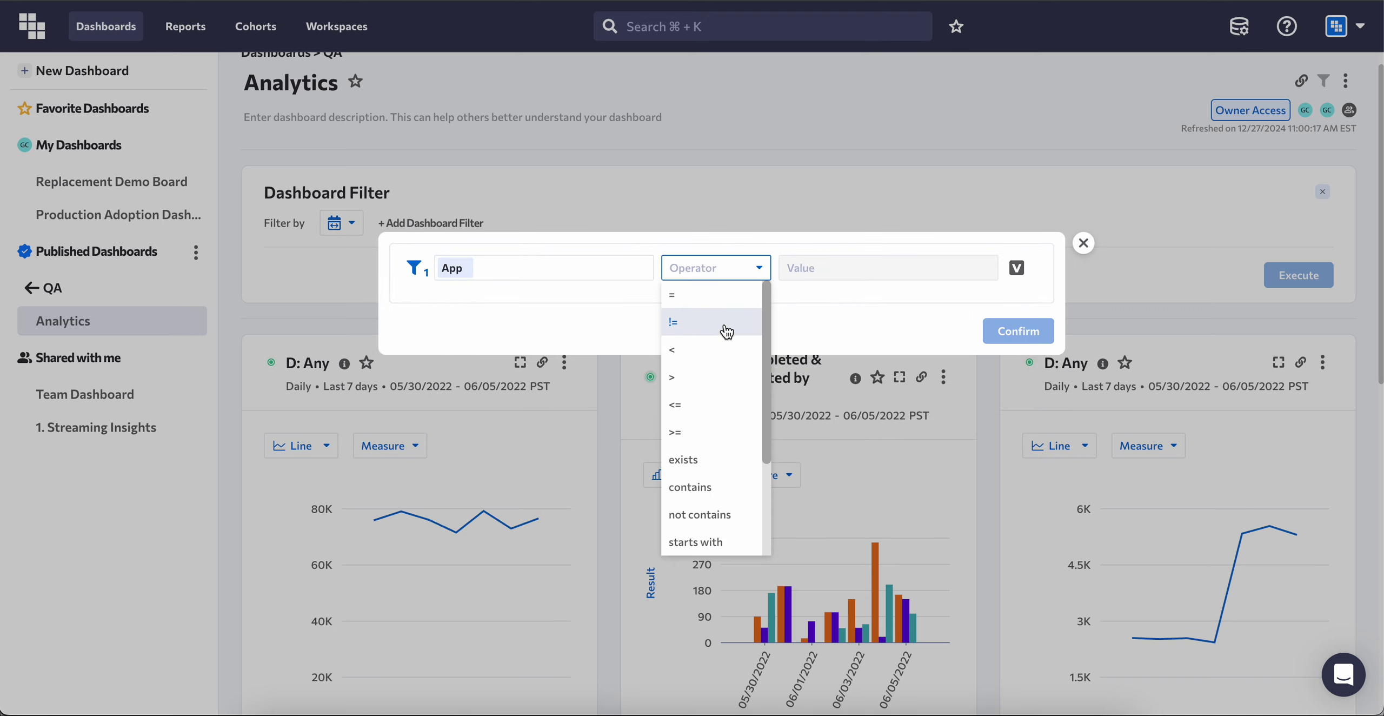
left_click(704, 302)
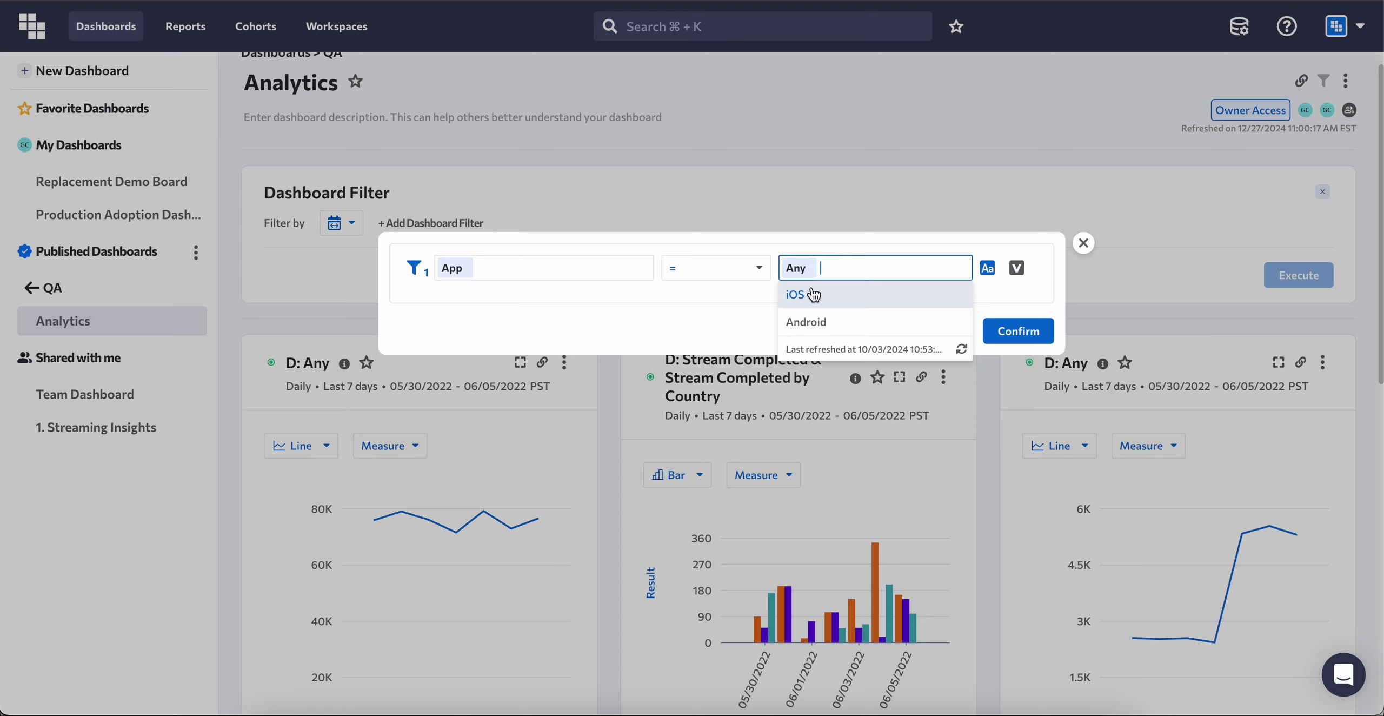
left_click(813, 294)
left_click(1015, 328)
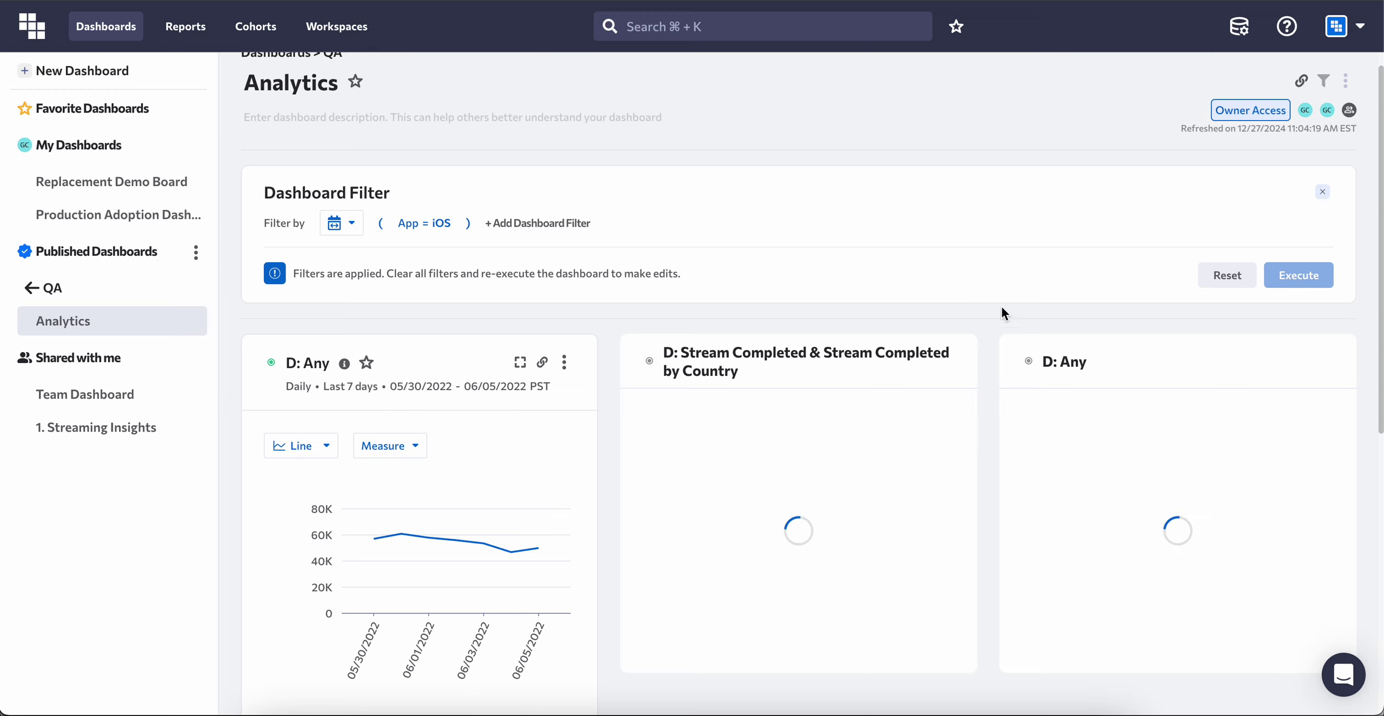
Step: Examine the query details of both D: Any charts for the applied global filter
left_click(346, 366)
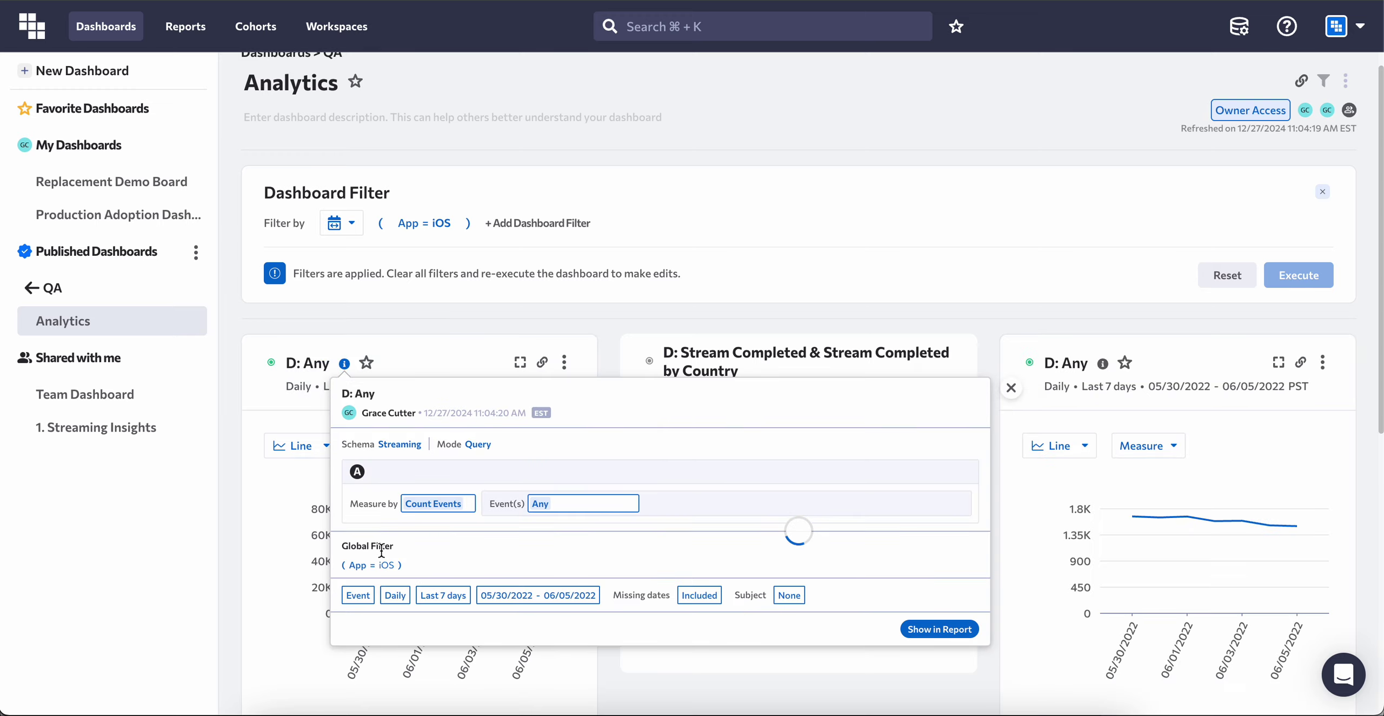
left_click(1009, 387)
left_click(1104, 365)
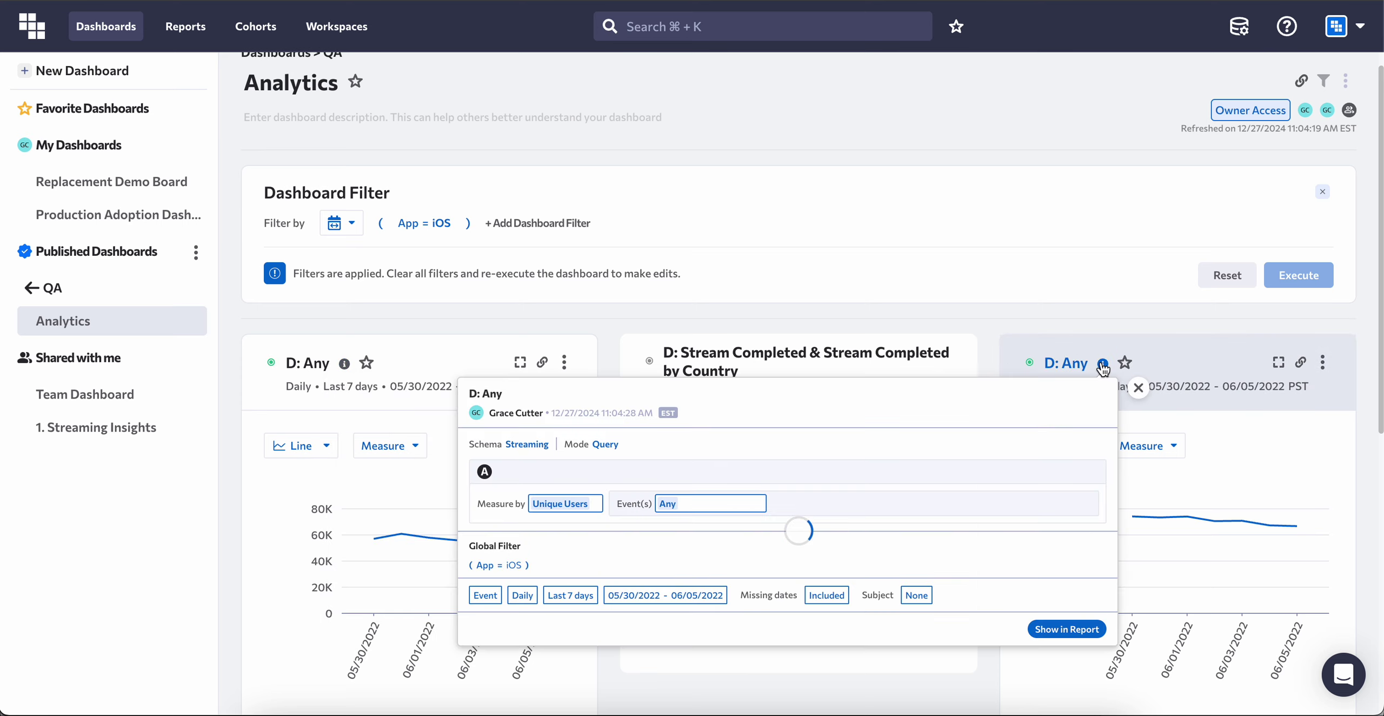
left_click(919, 214)
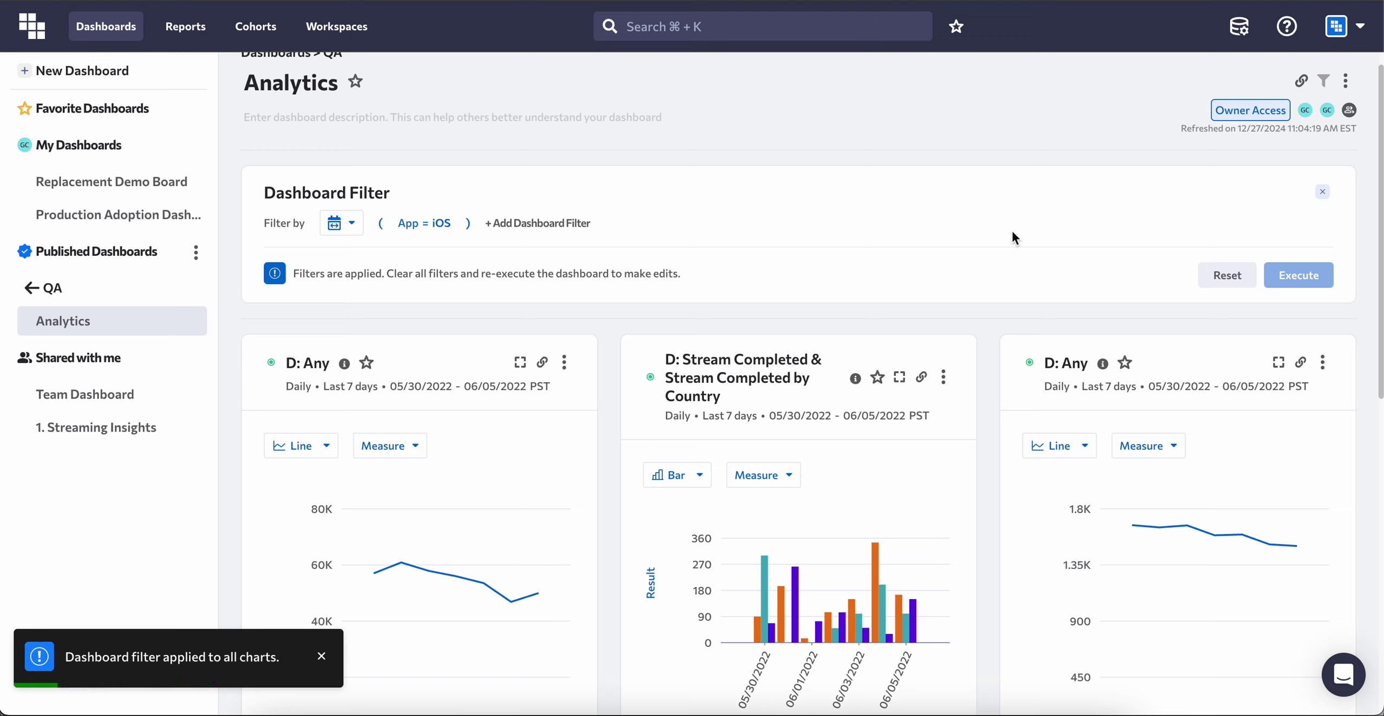
Step: Remove the App = iOS dashboard filter and add App = Any in its place
left_click(458, 226)
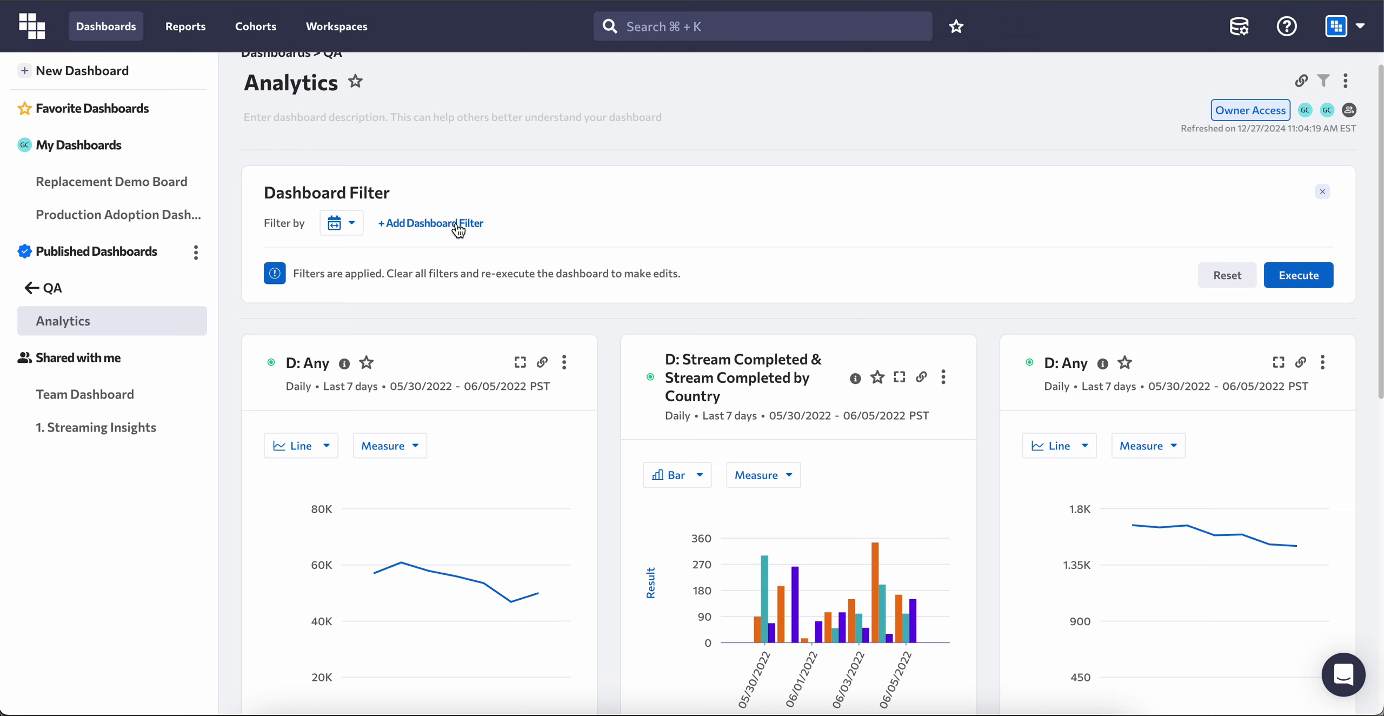
left_click(457, 224)
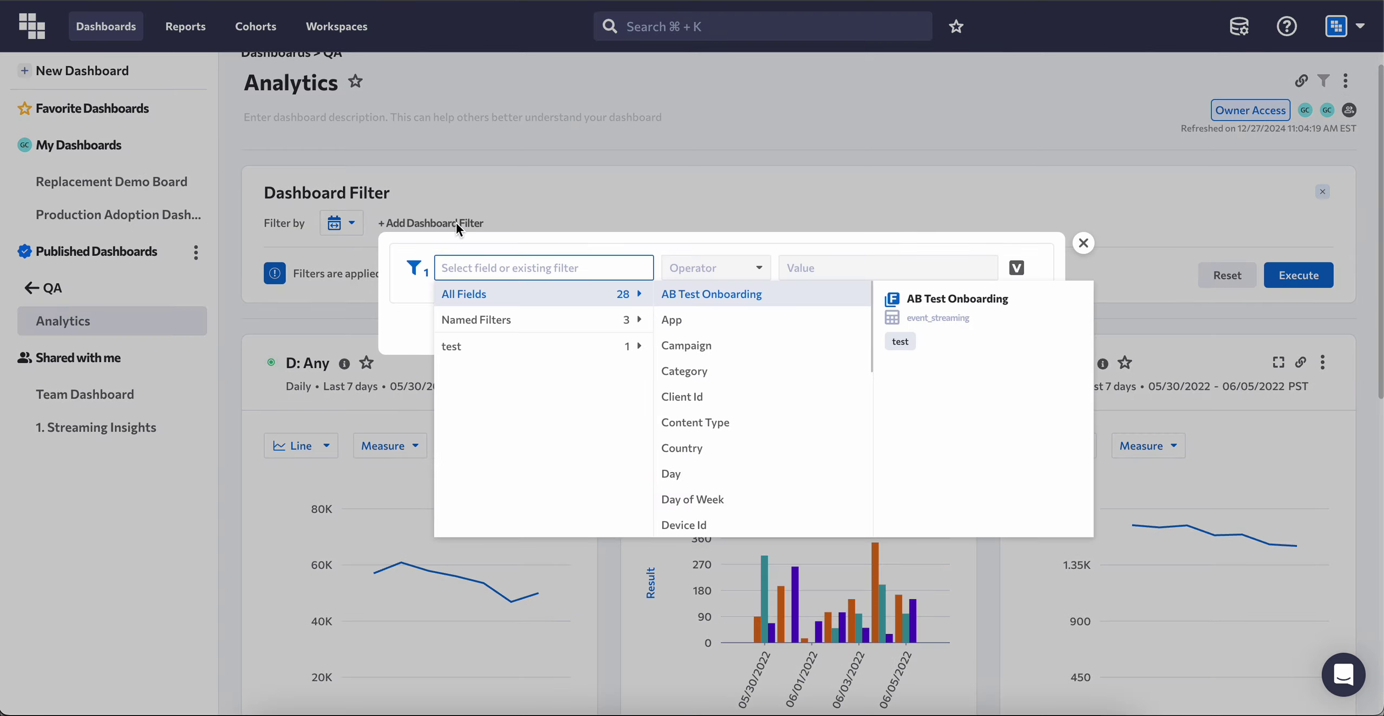
left_click(714, 319)
left_click(692, 297)
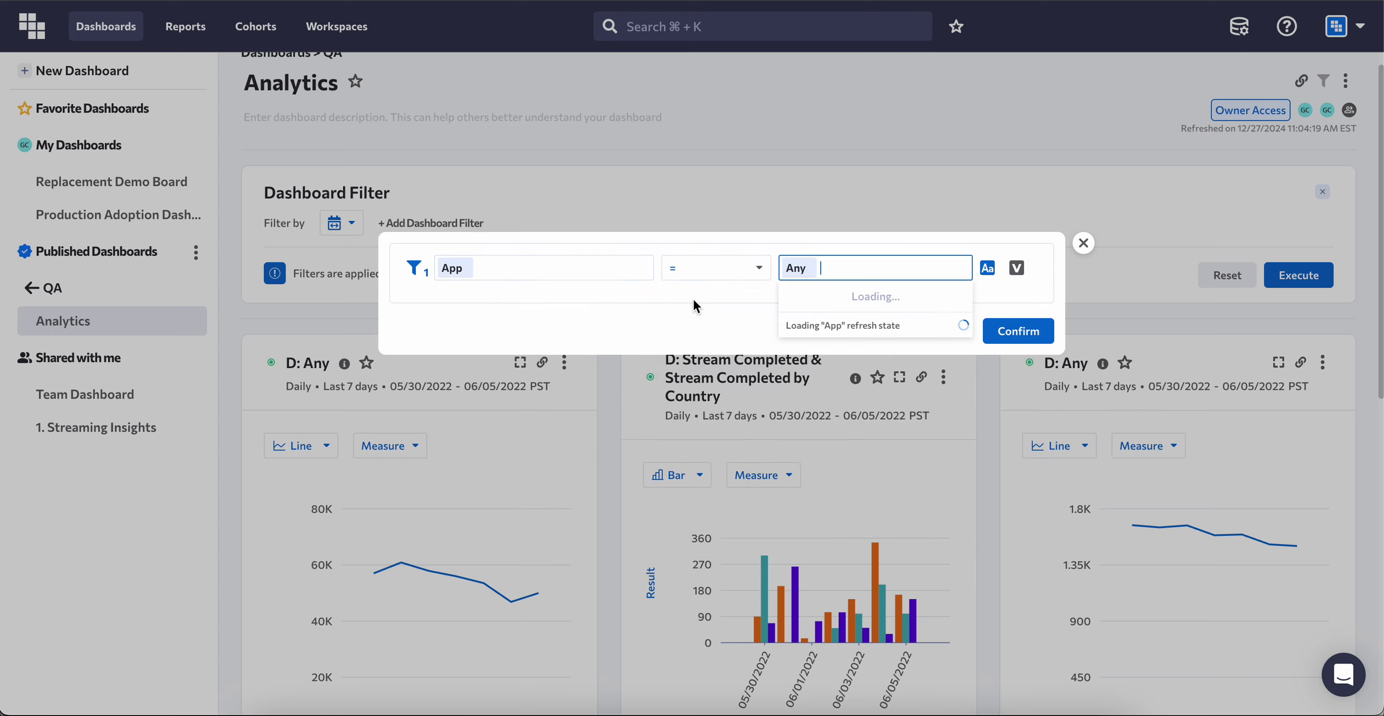
left_click(760, 268)
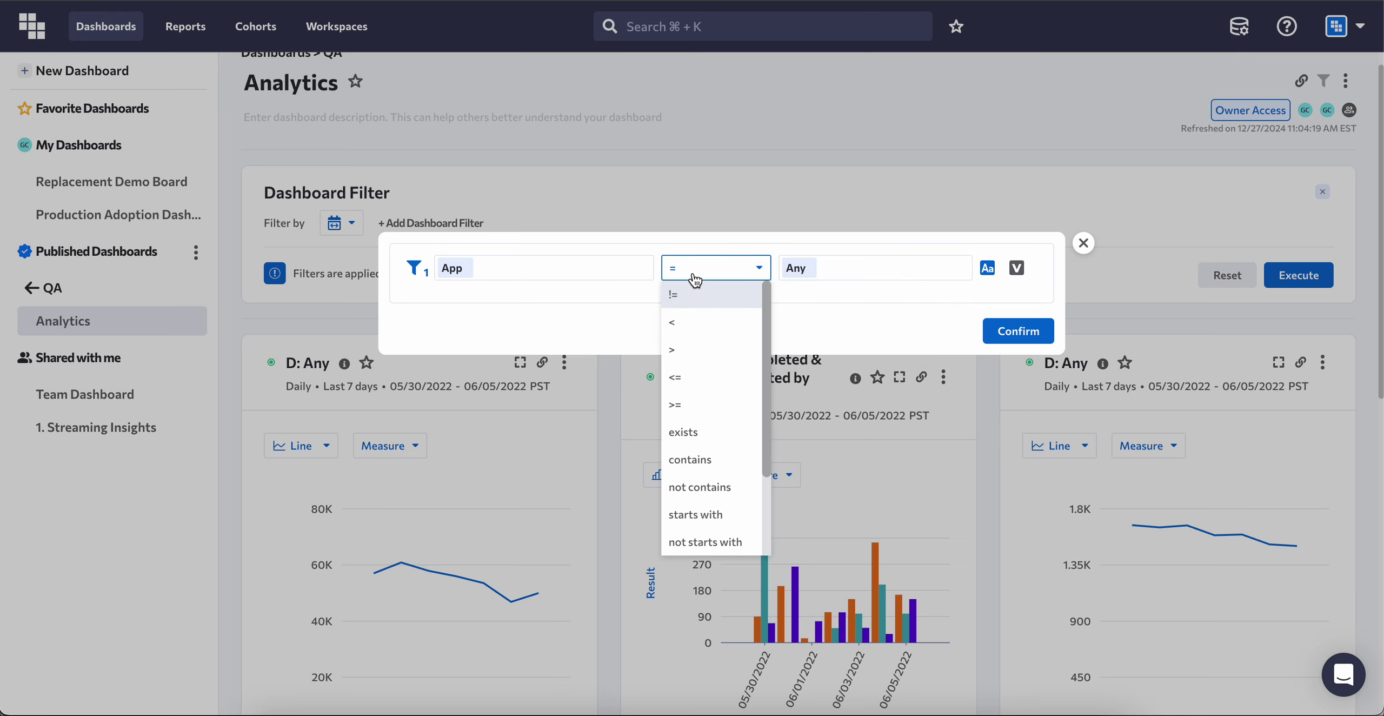
left_click(633, 318)
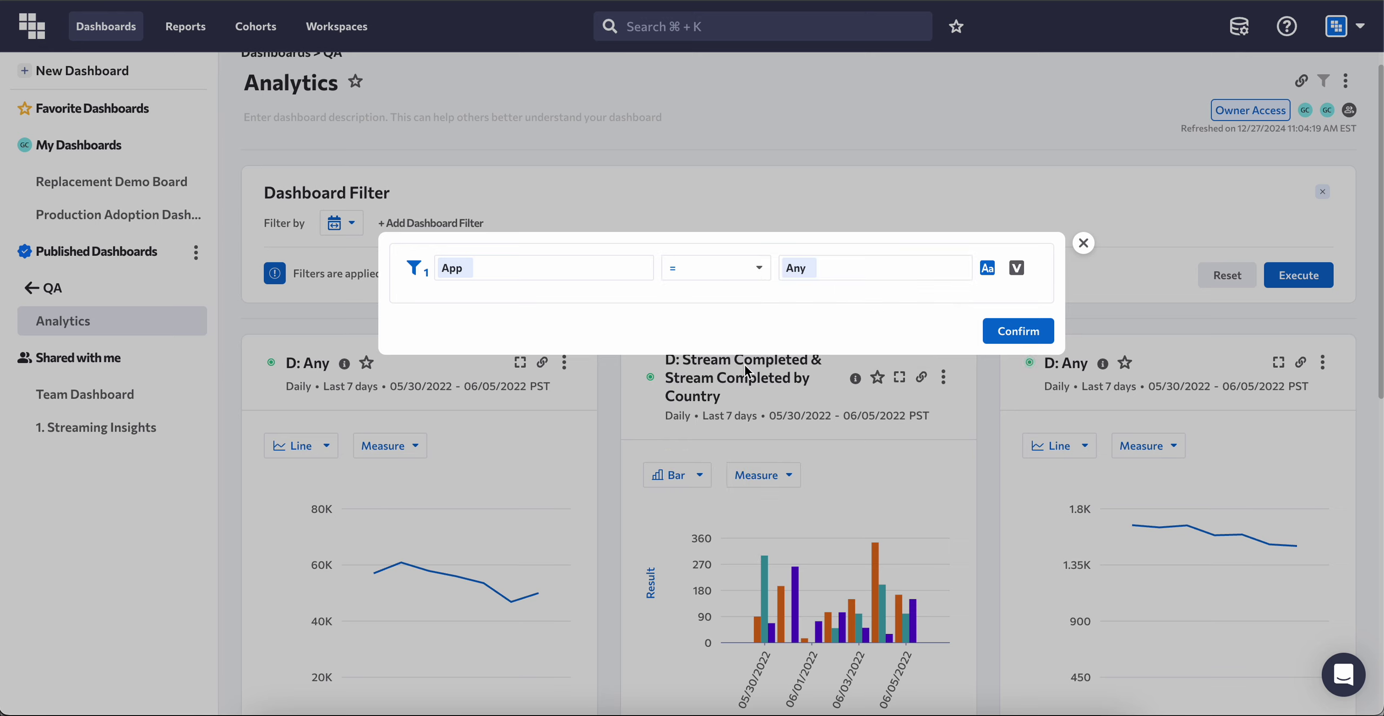
left_click(797, 268)
mouse_move(798, 270)
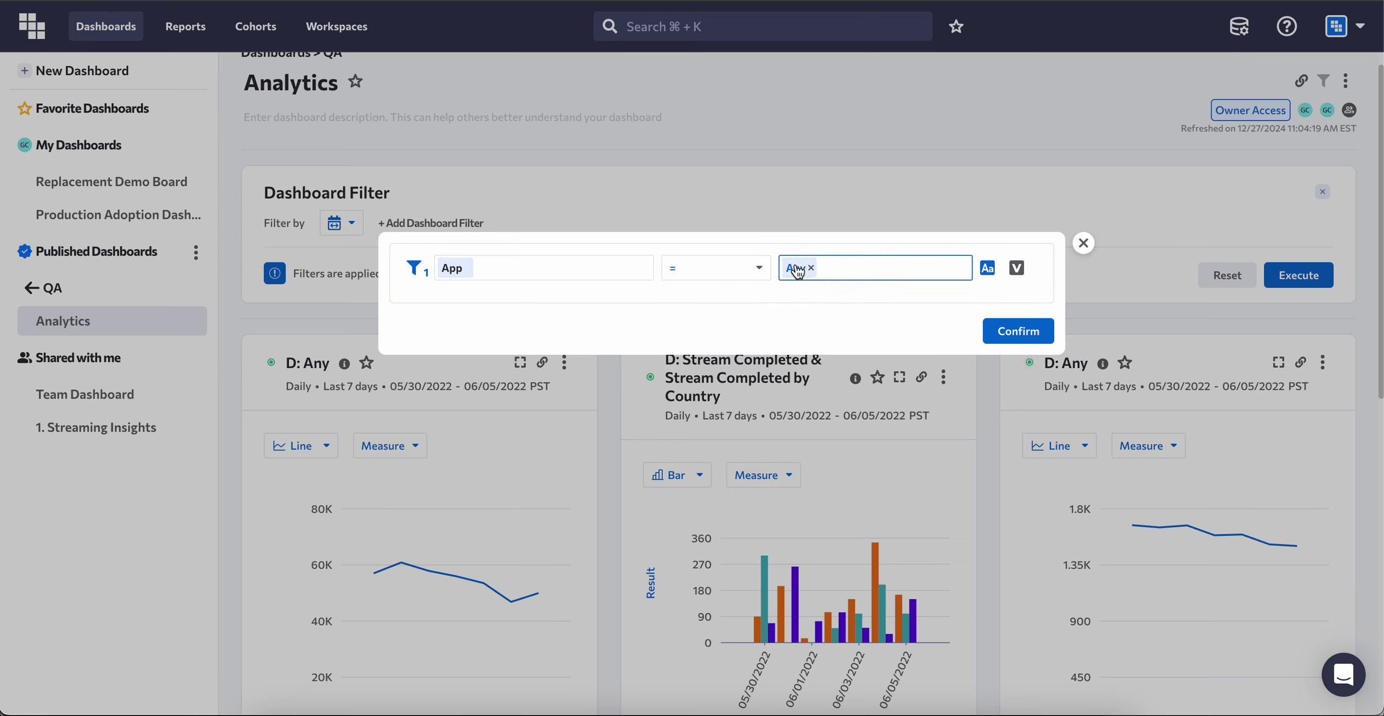
left_click(891, 276)
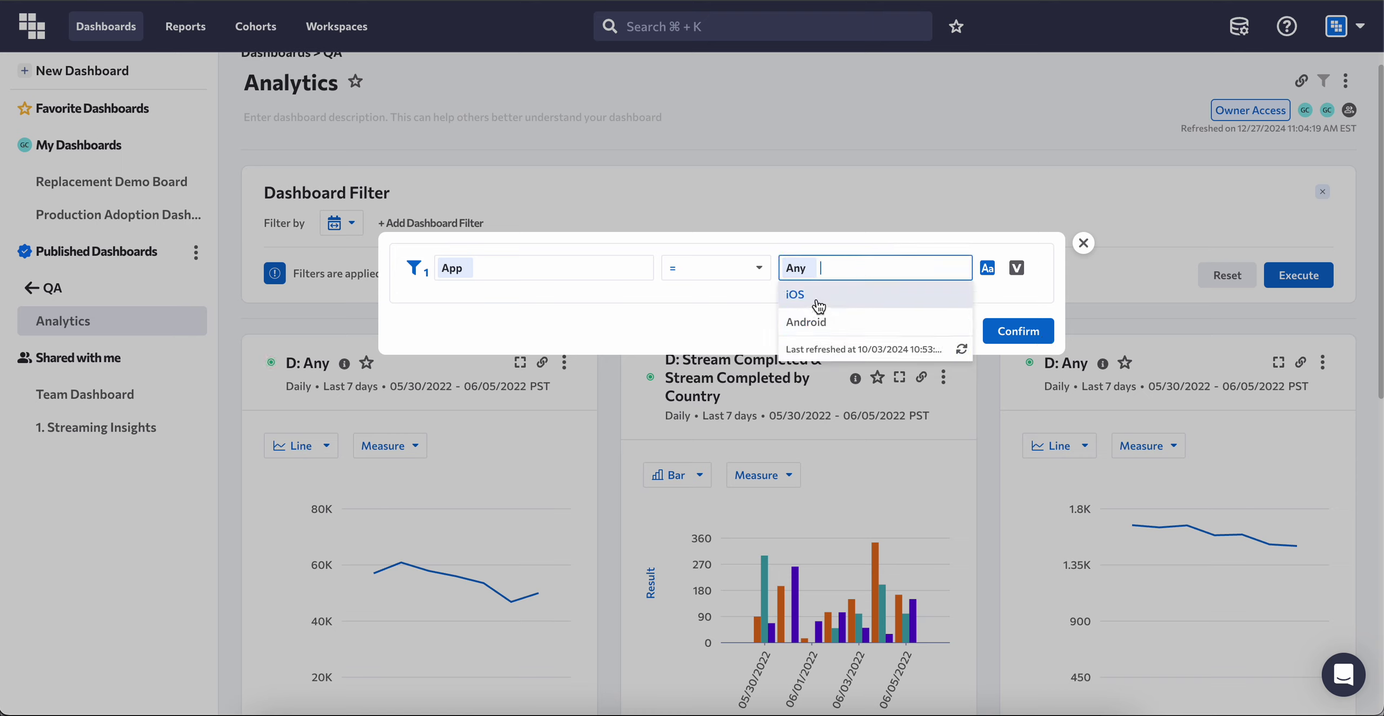
left_click(734, 325)
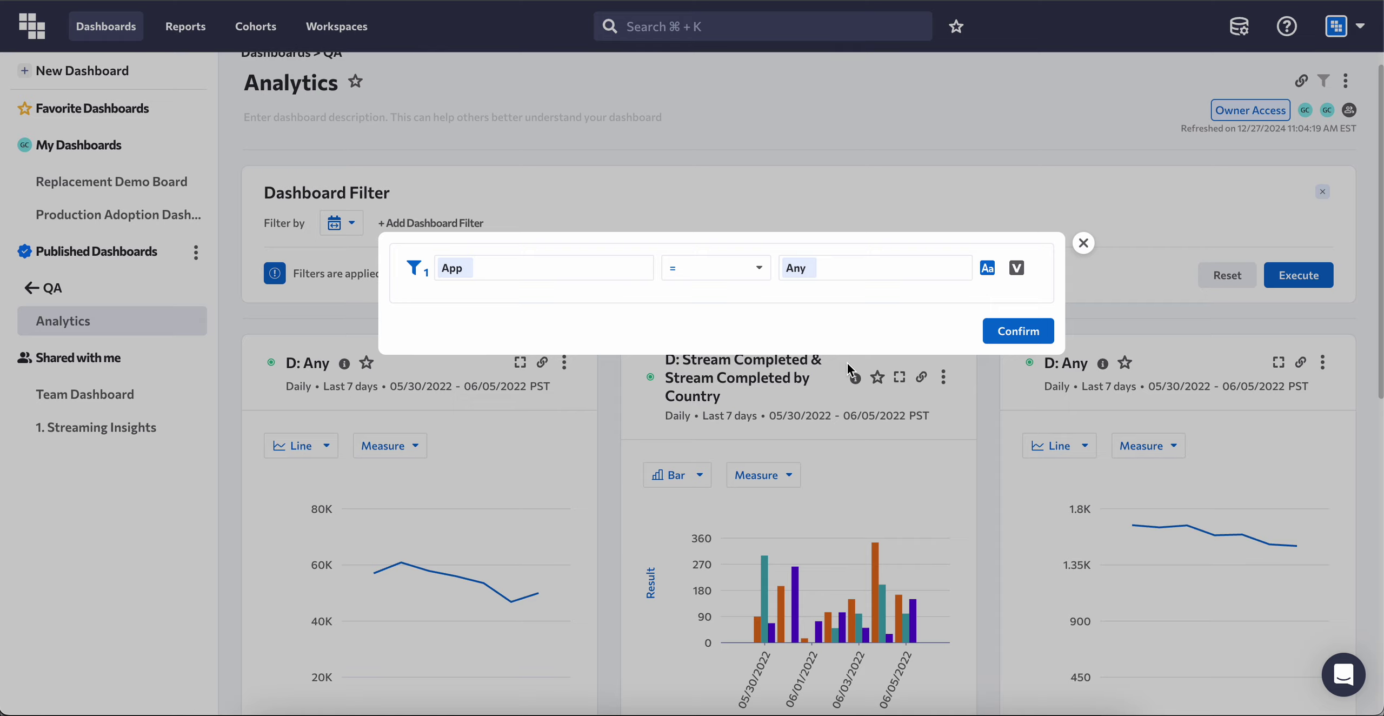
left_click(1027, 330)
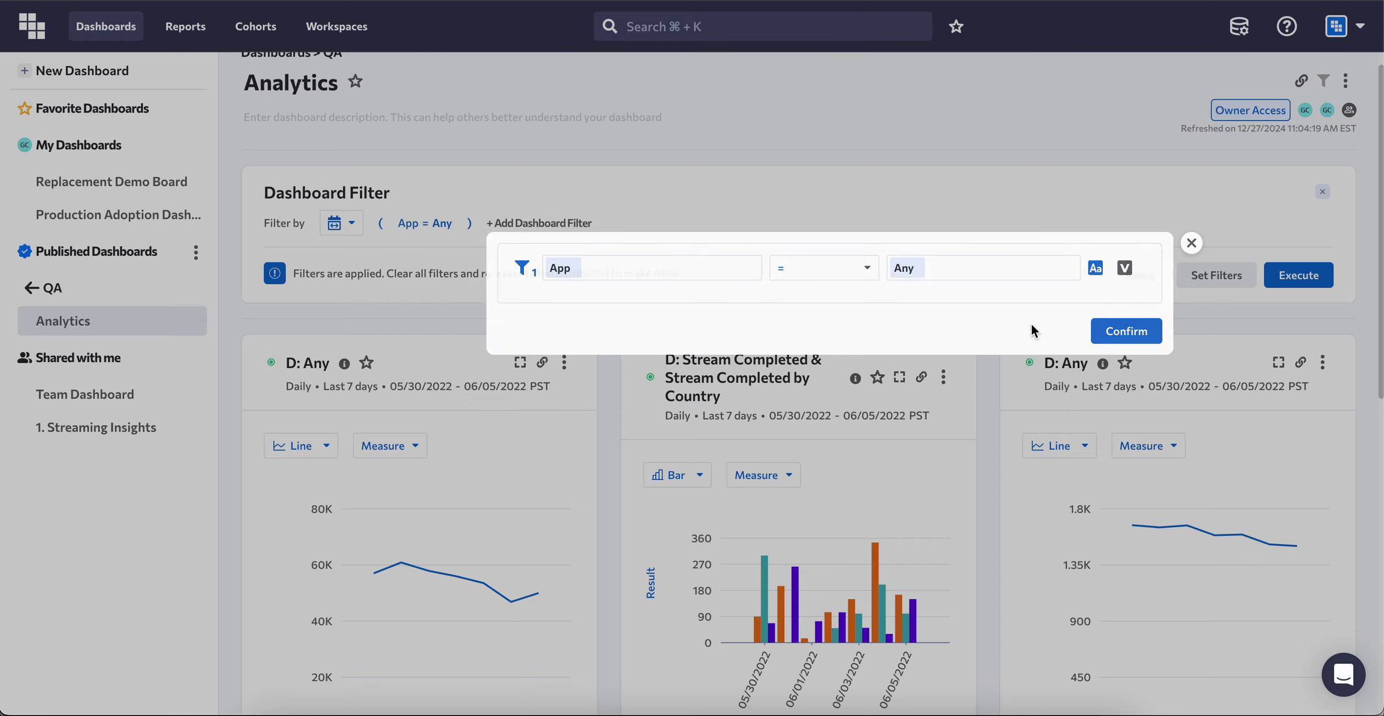
Step: Add a second dashboard filter for Country = Any and set both filters on the dashboard
left_click(539, 232)
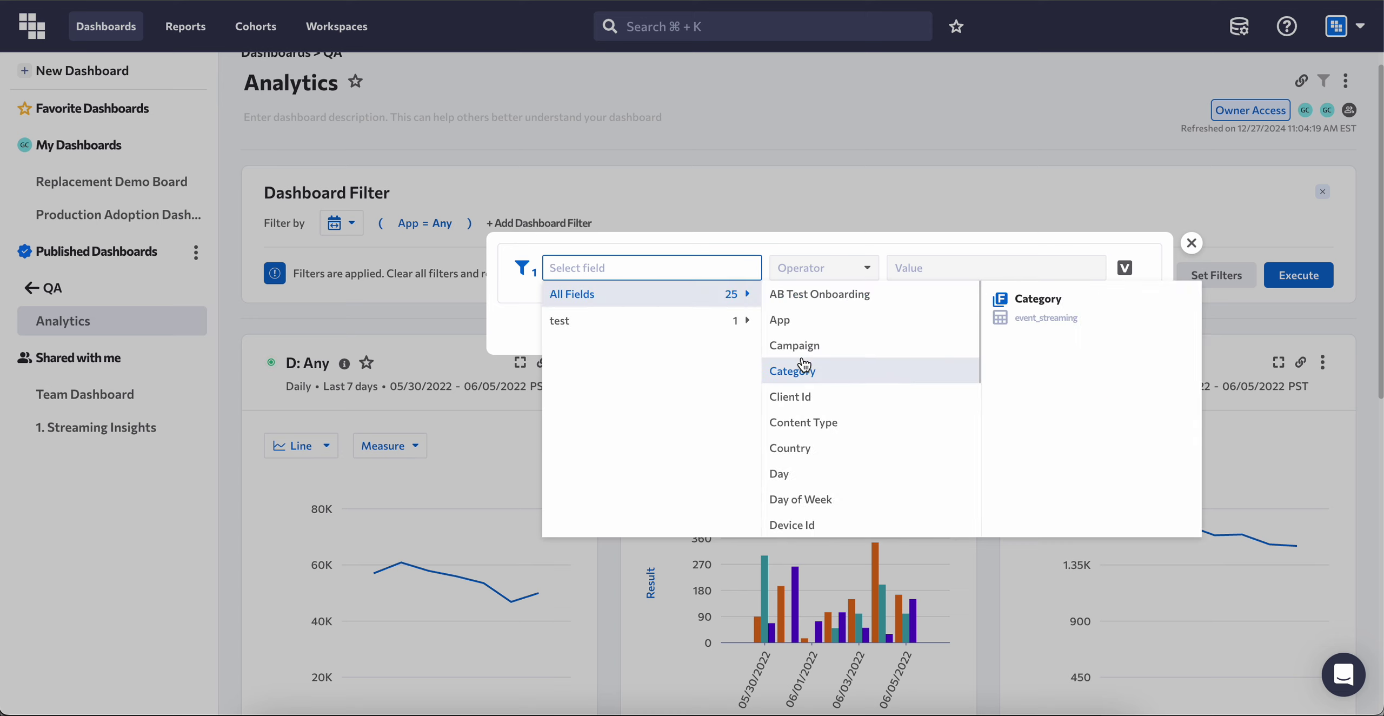
left_click(800, 447)
left_click(805, 296)
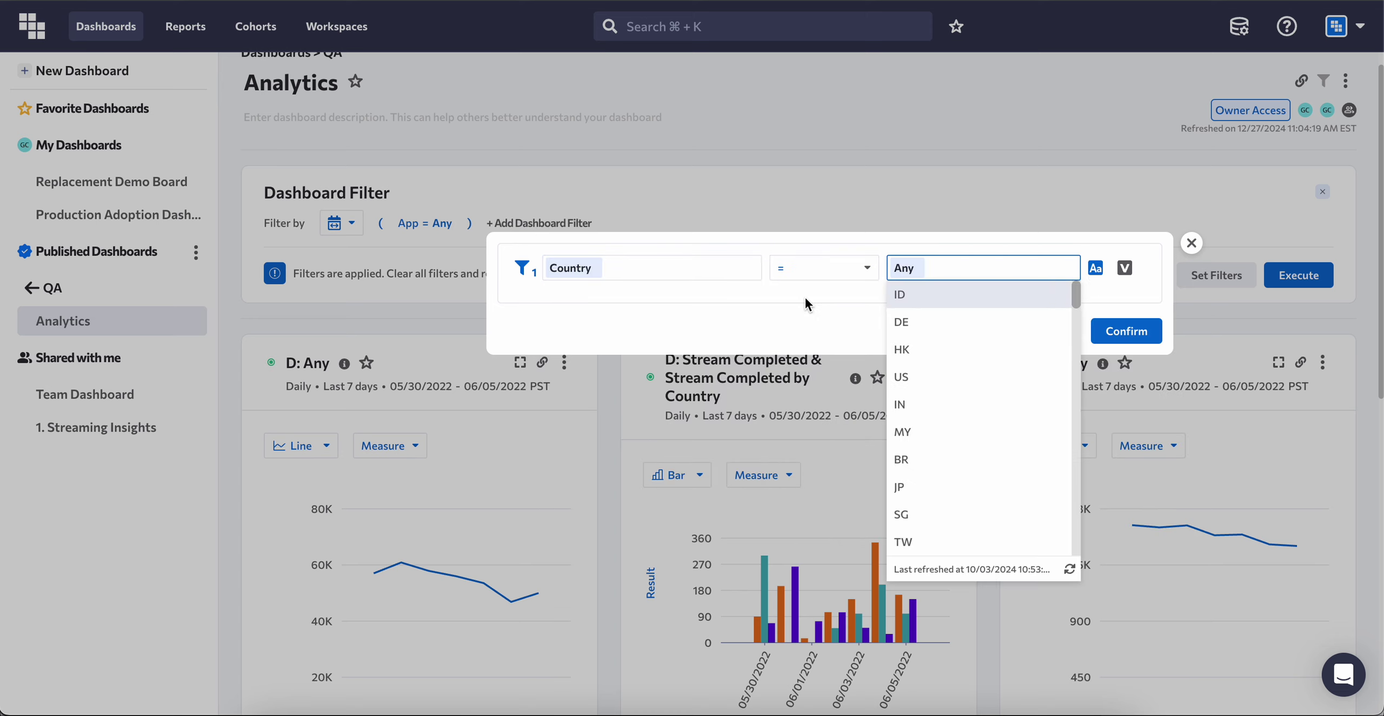
left_click(805, 295)
left_click(1127, 330)
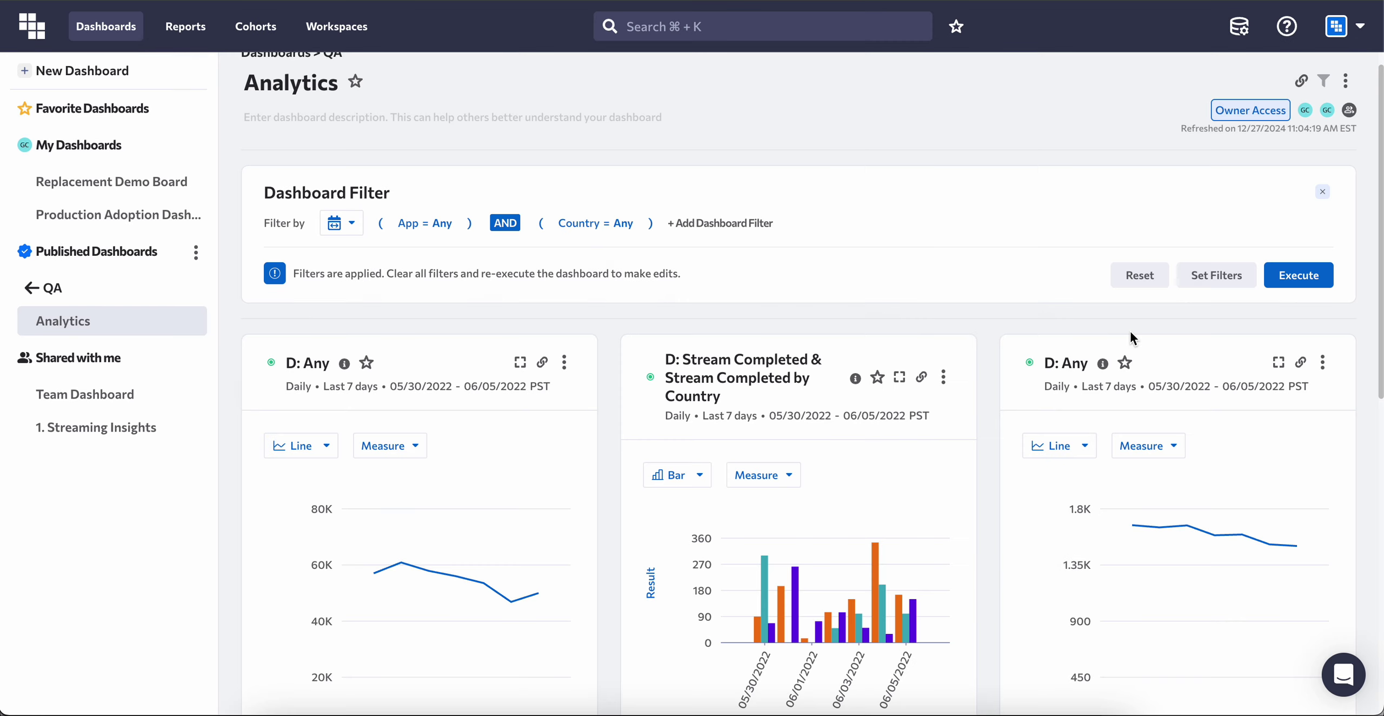
left_click(1216, 276)
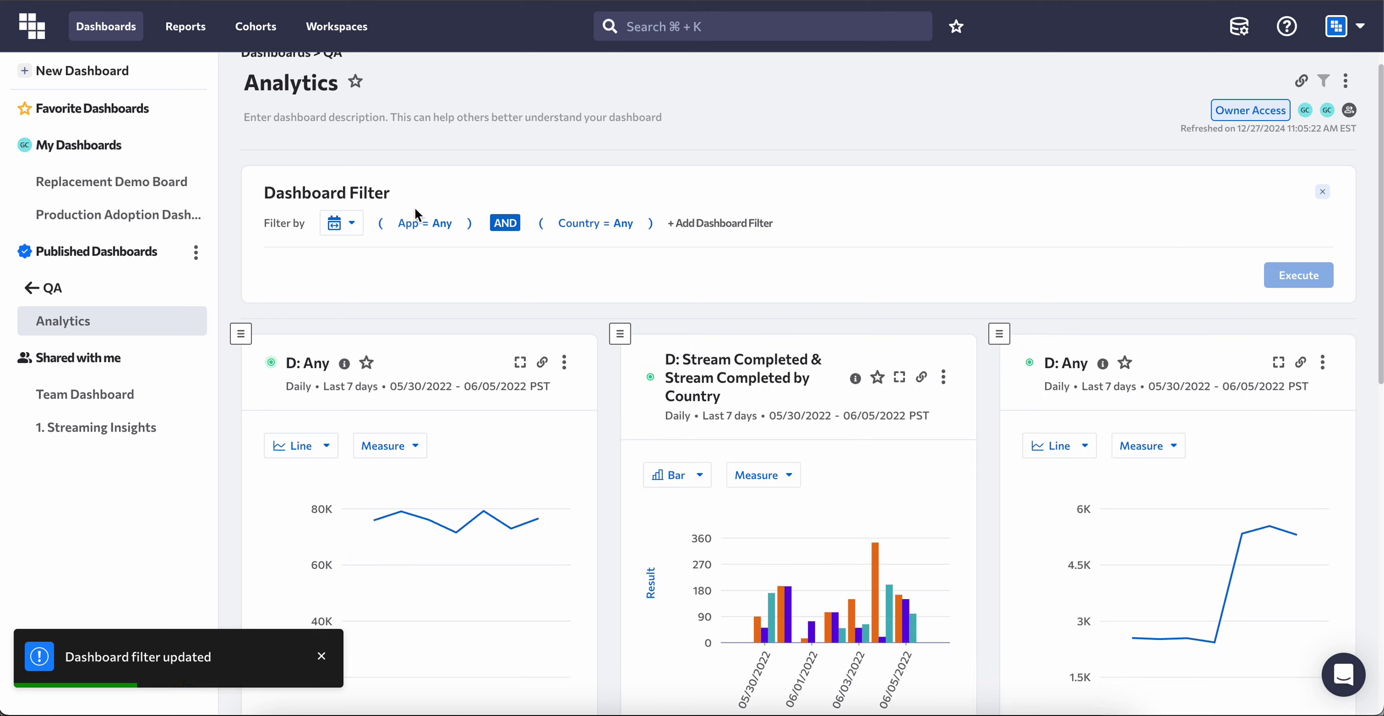
Step: Execute the dashboard with the App filter changed to iOS and check the global filter in the first chart's details
left_click(440, 226)
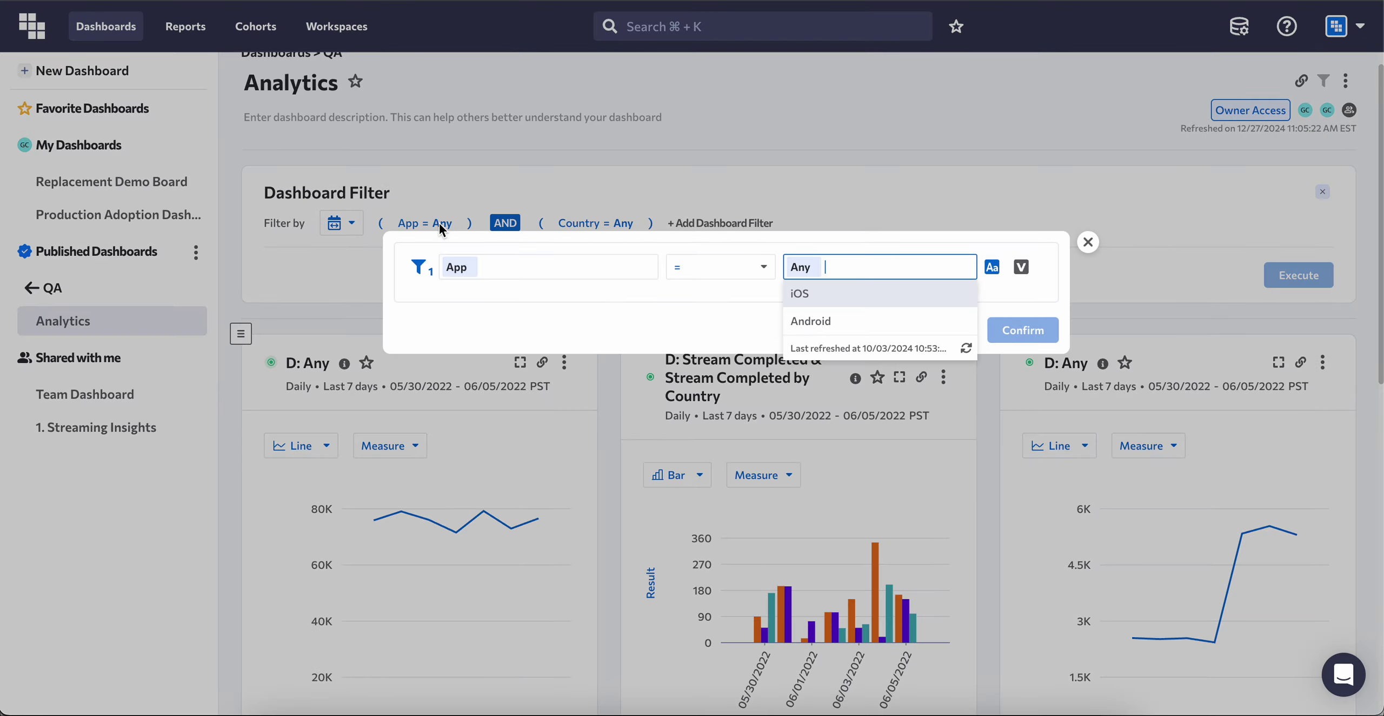
left_click(798, 293)
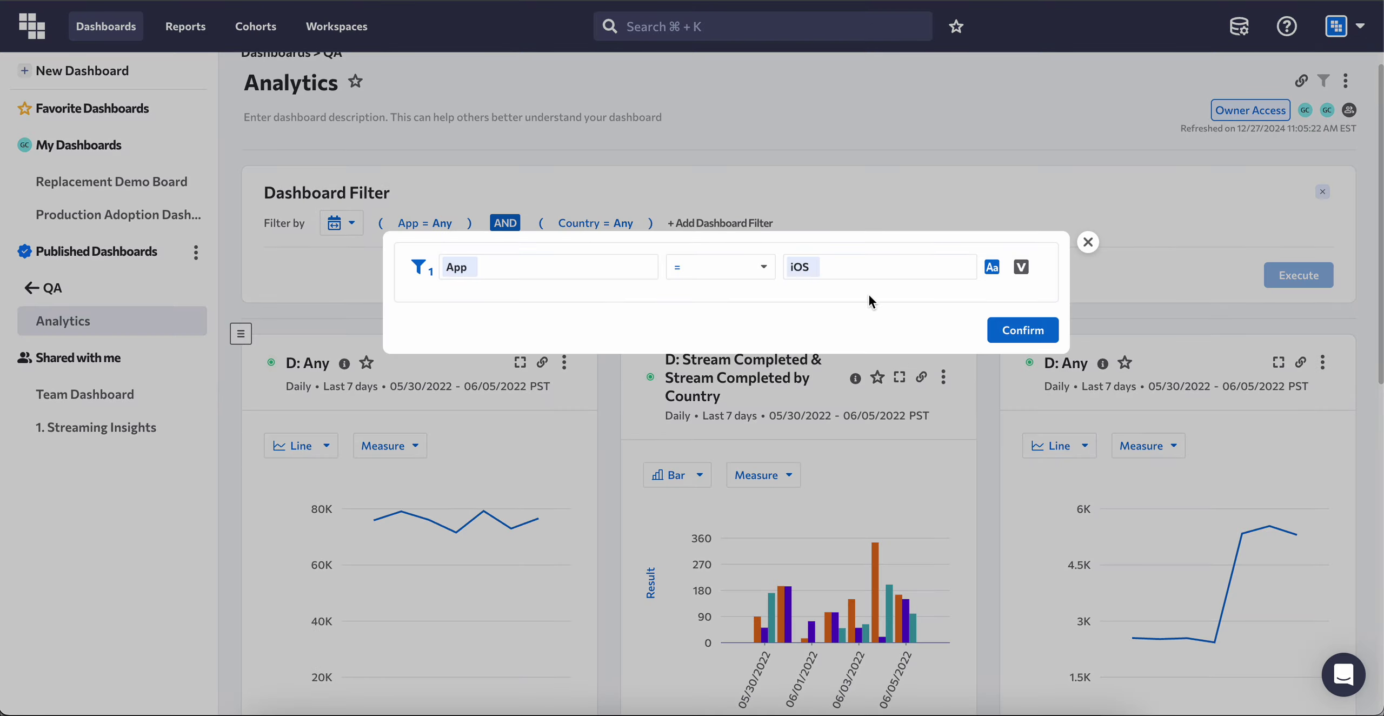
left_click(1023, 331)
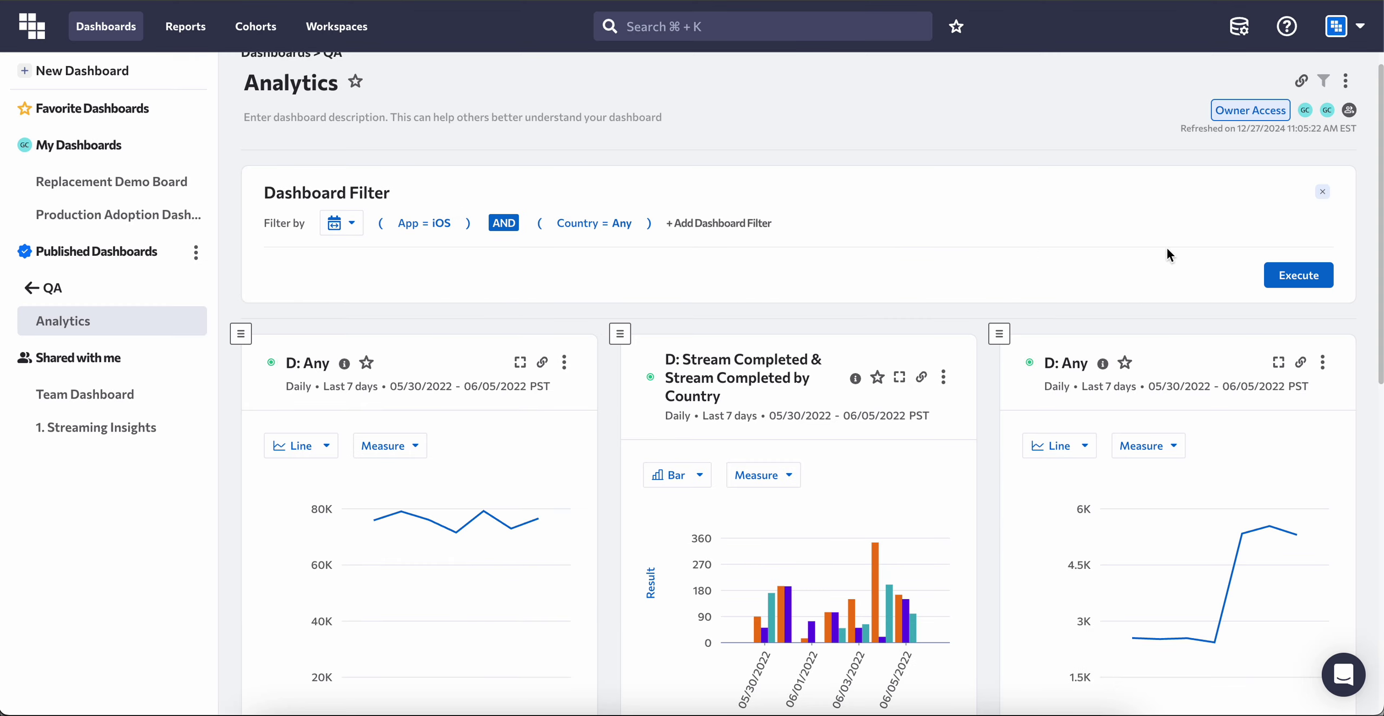
left_click(1314, 274)
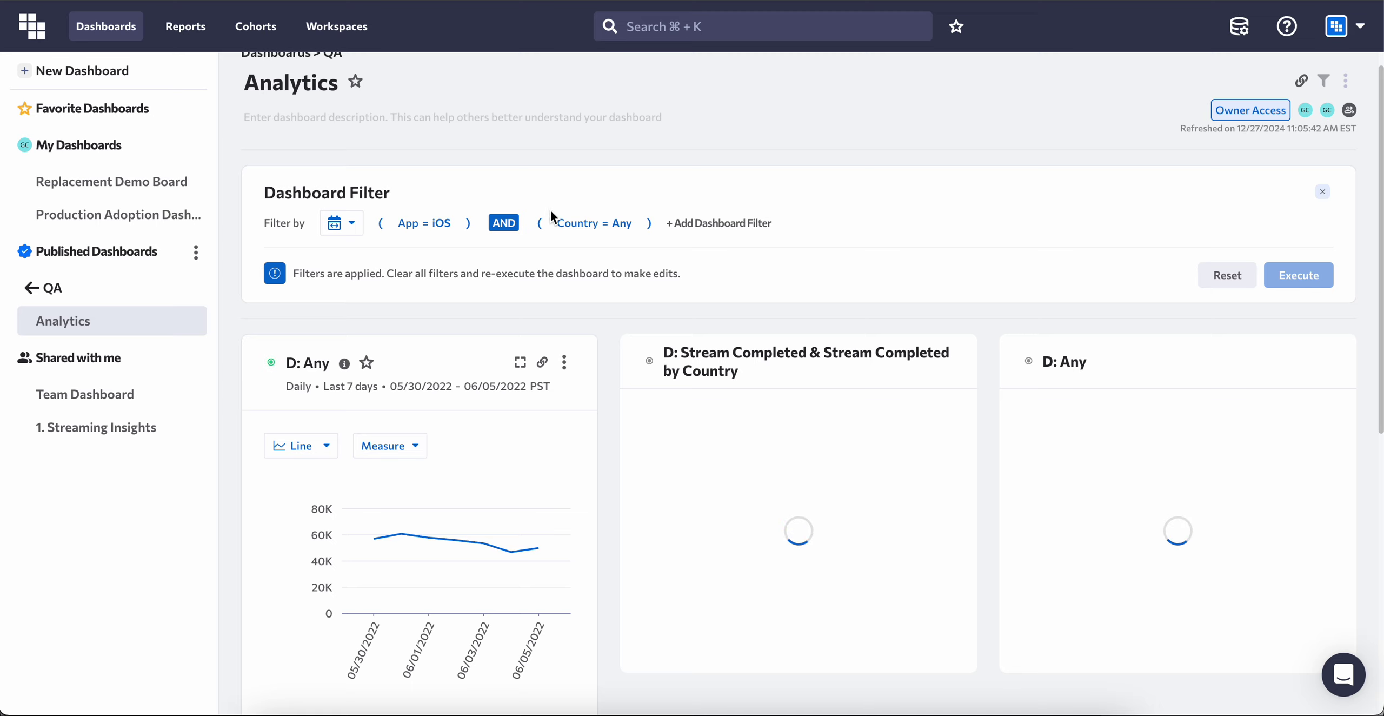
left_click(346, 365)
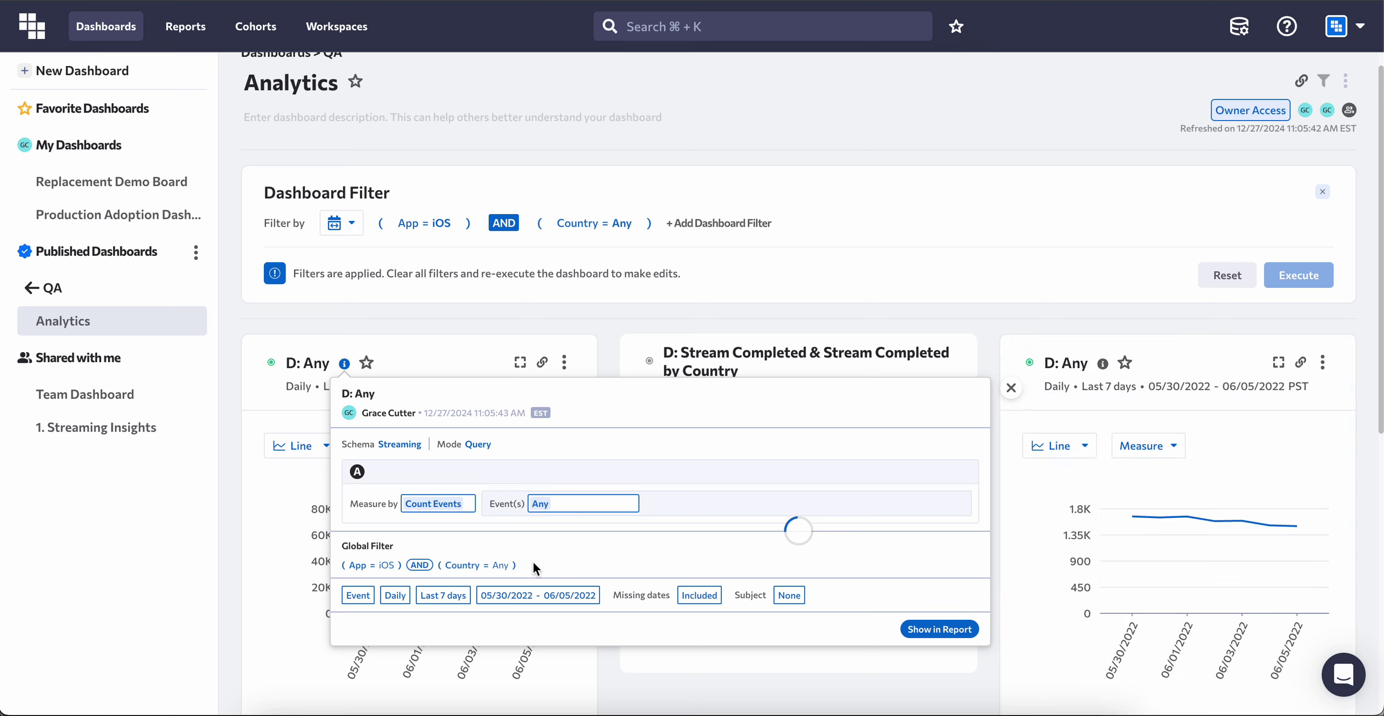
left_click(1011, 388)
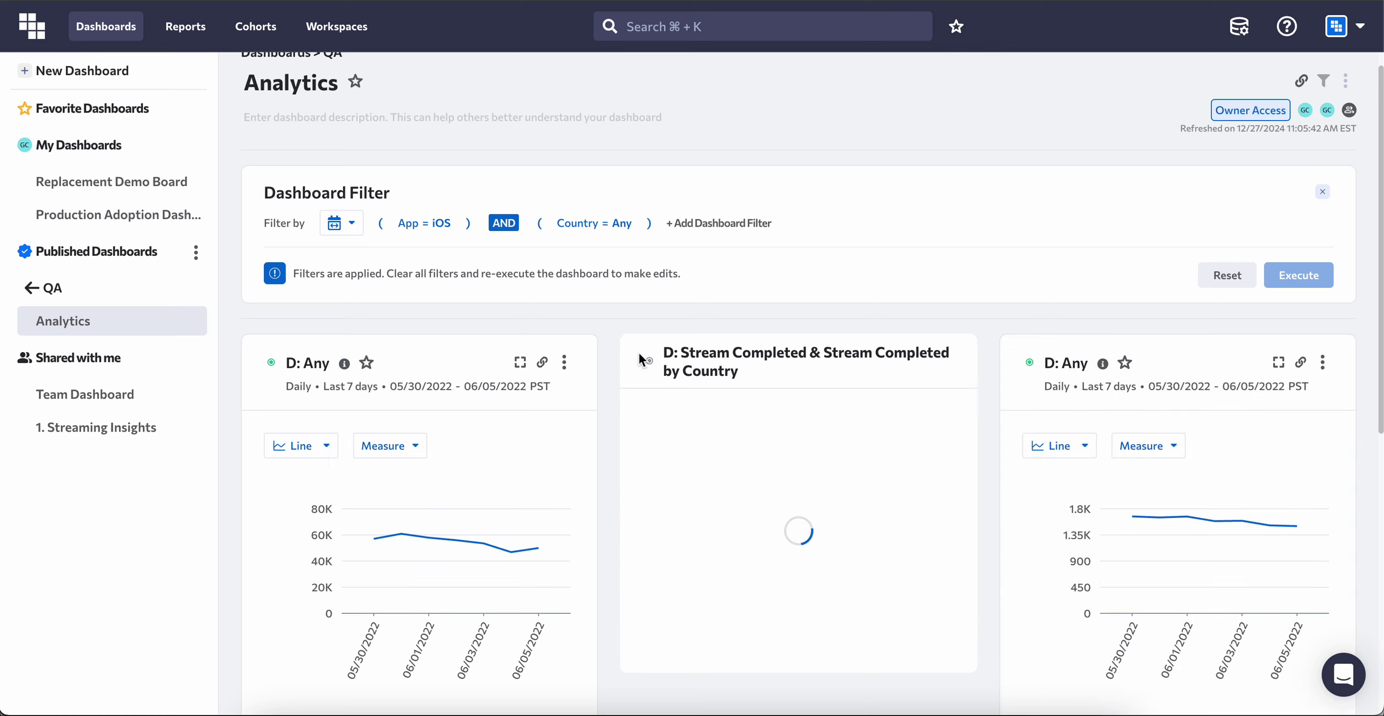
Step: Execute the dashboard with the Country filter changed to US and check the global filter in the first D: Any chart's details
left_click(622, 224)
left_click(992, 377)
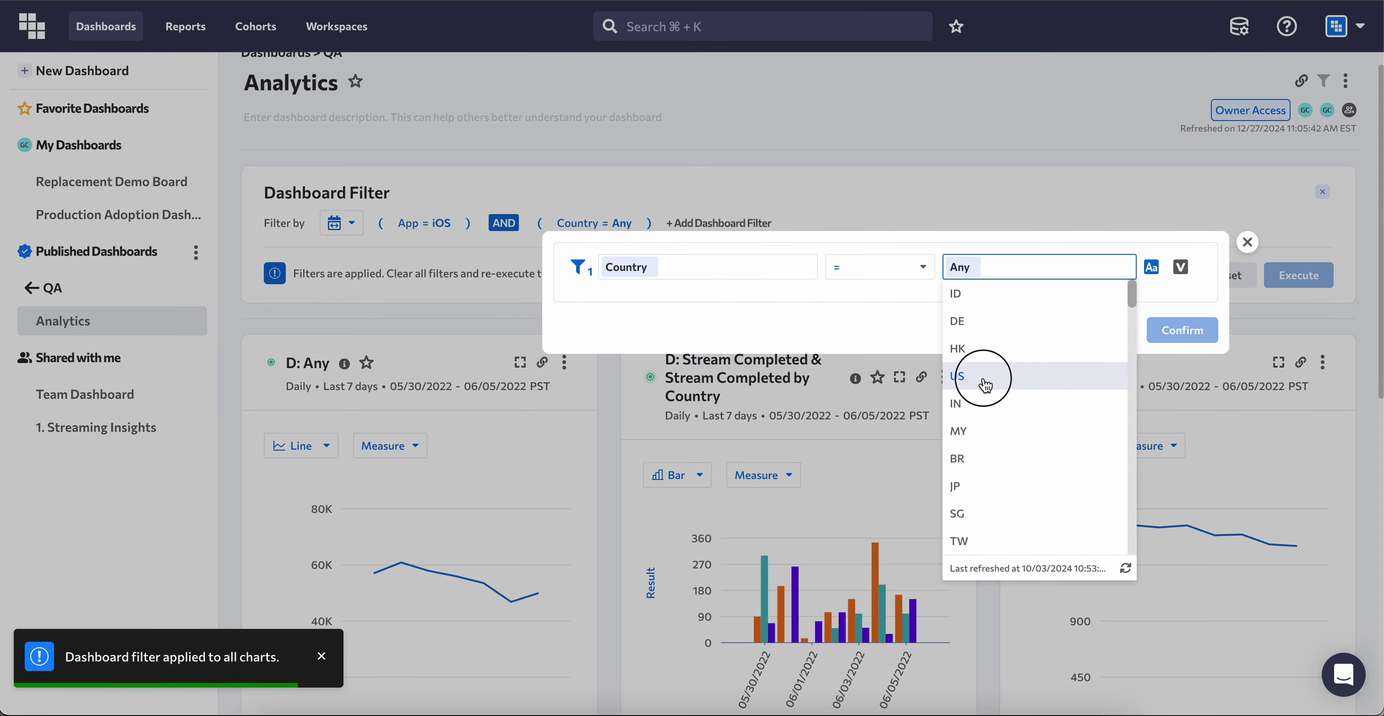
left_click(1182, 329)
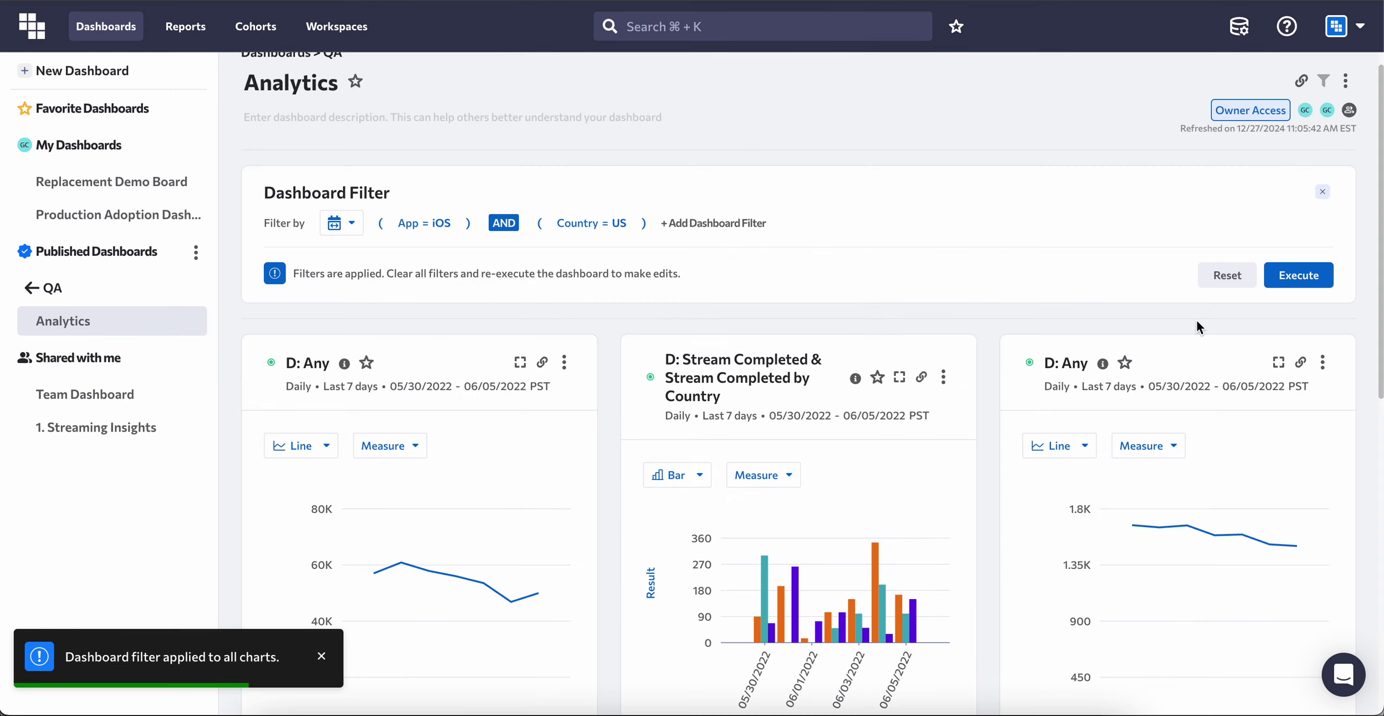
left_click(1297, 274)
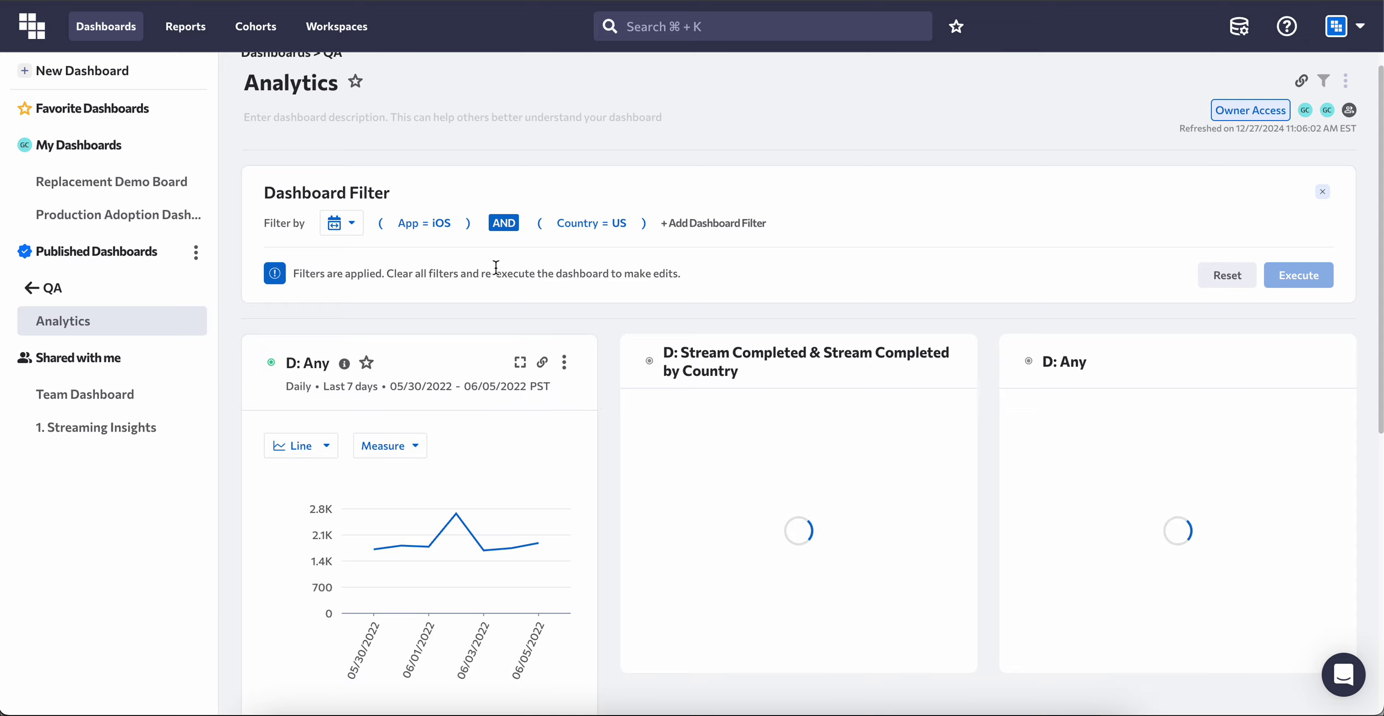
left_click(344, 363)
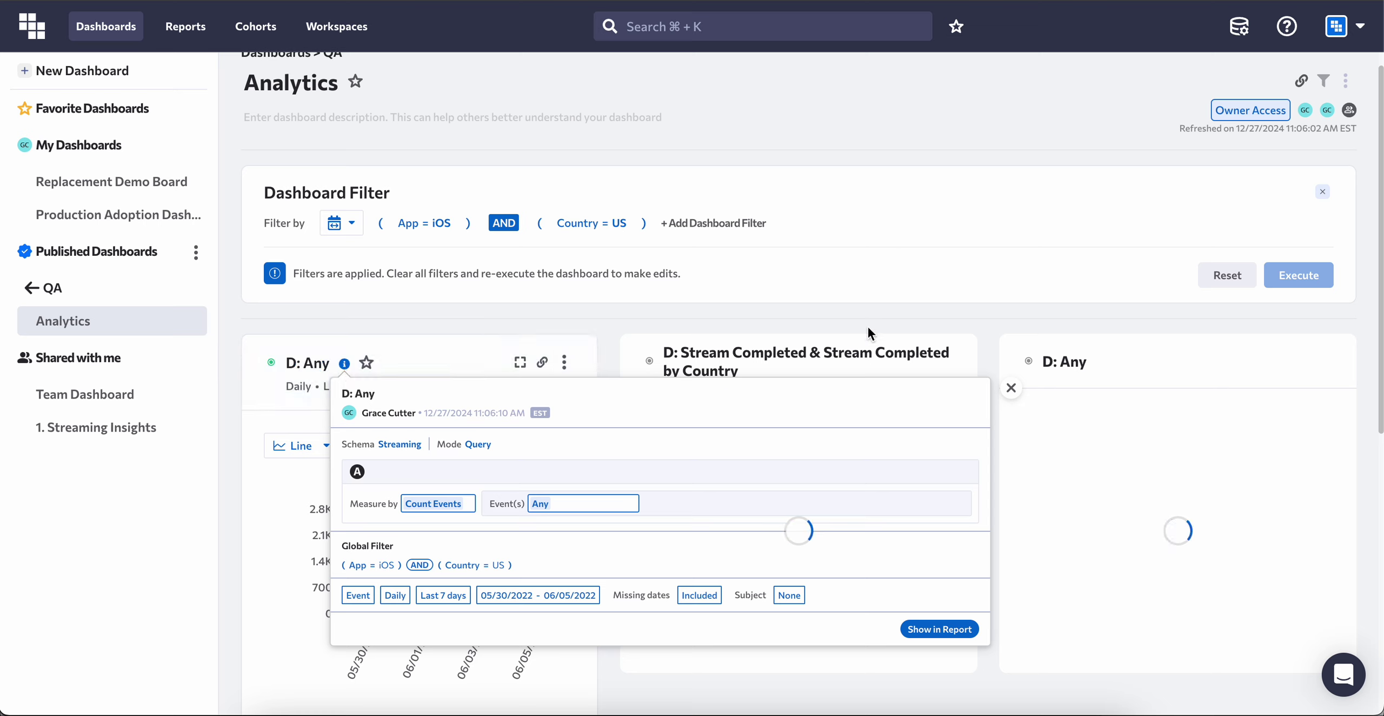
left_click(797, 279)
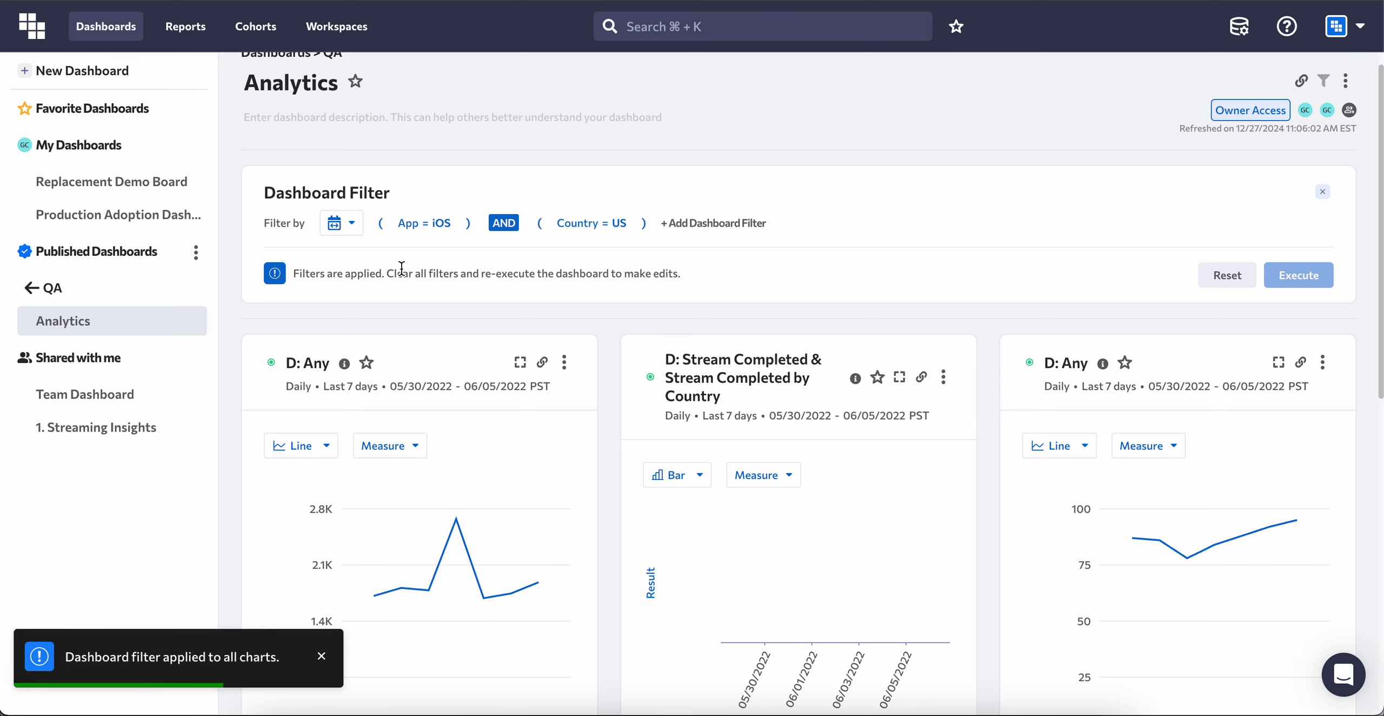
Step: Switch to the Production Adoption dashboard and return to the Analytics dashboard to reload its saved filters
scroll(137, 221, "up", 1)
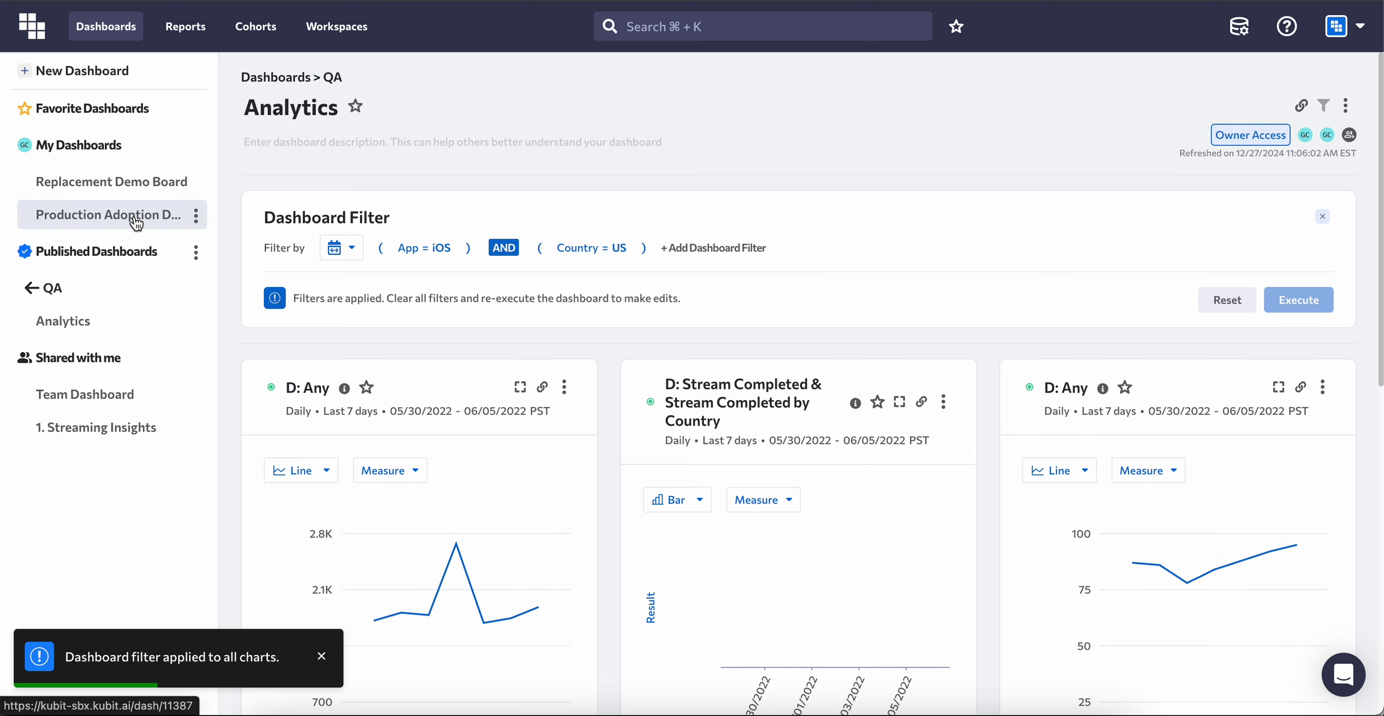
left_click(136, 221)
left_click(106, 328)
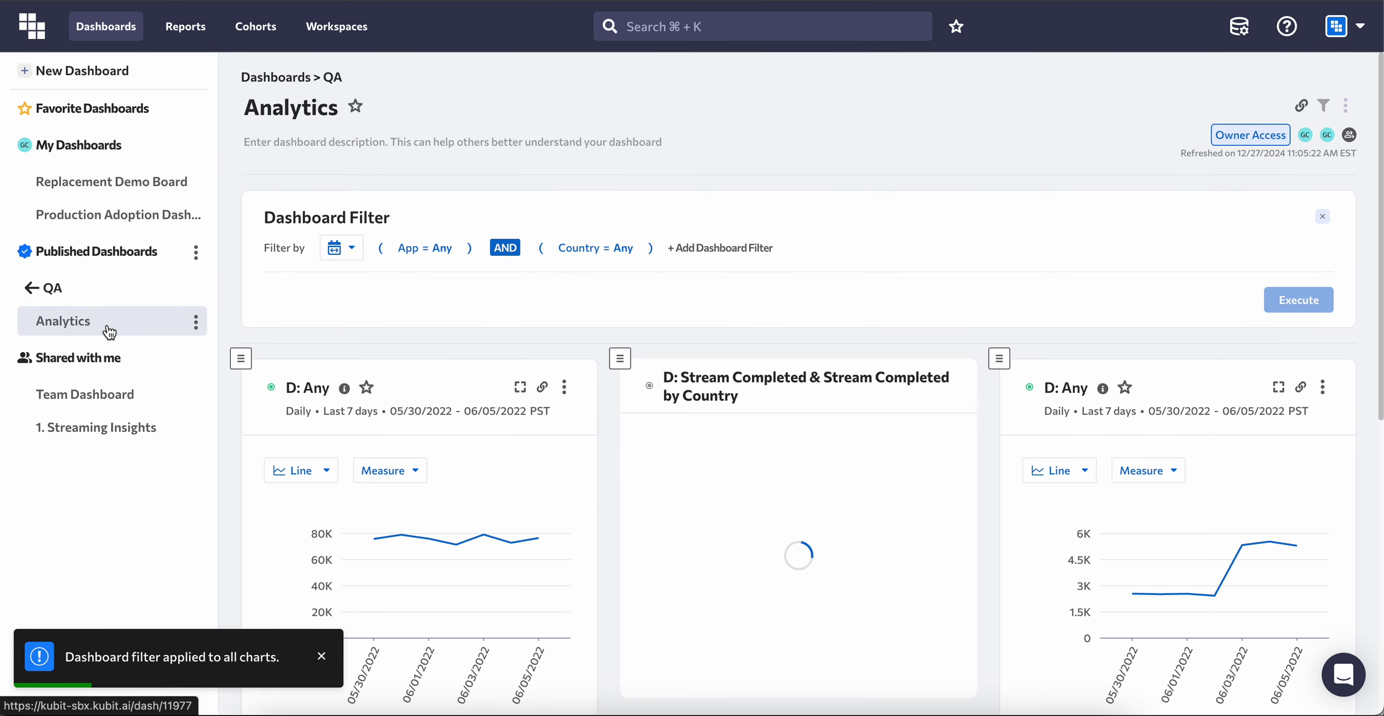